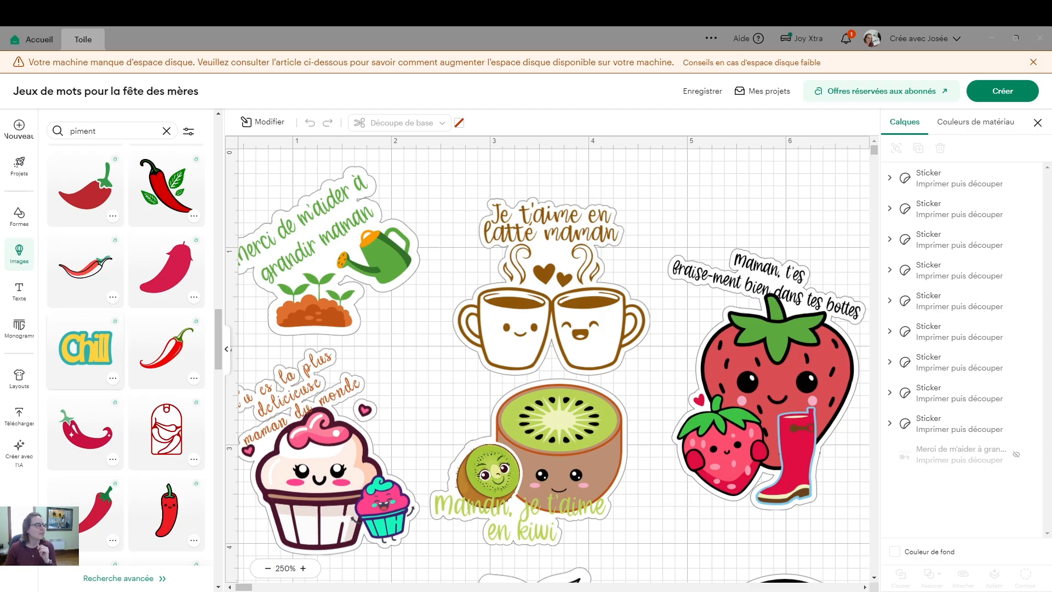
Review the existing Mother's Day pun stickers across the whole canvas.
left_click(223, 351)
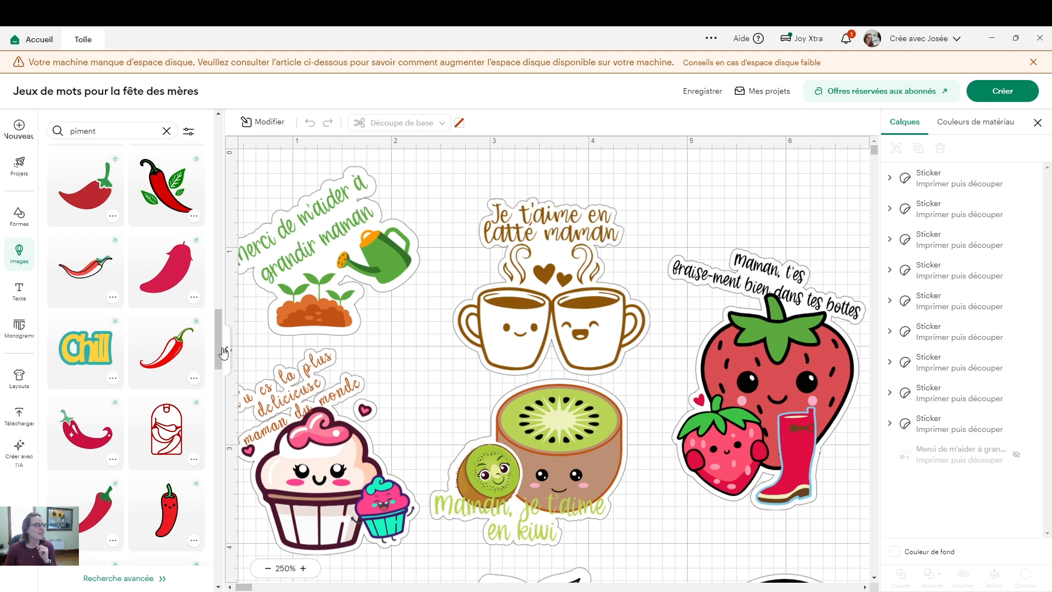
left_click(227, 353)
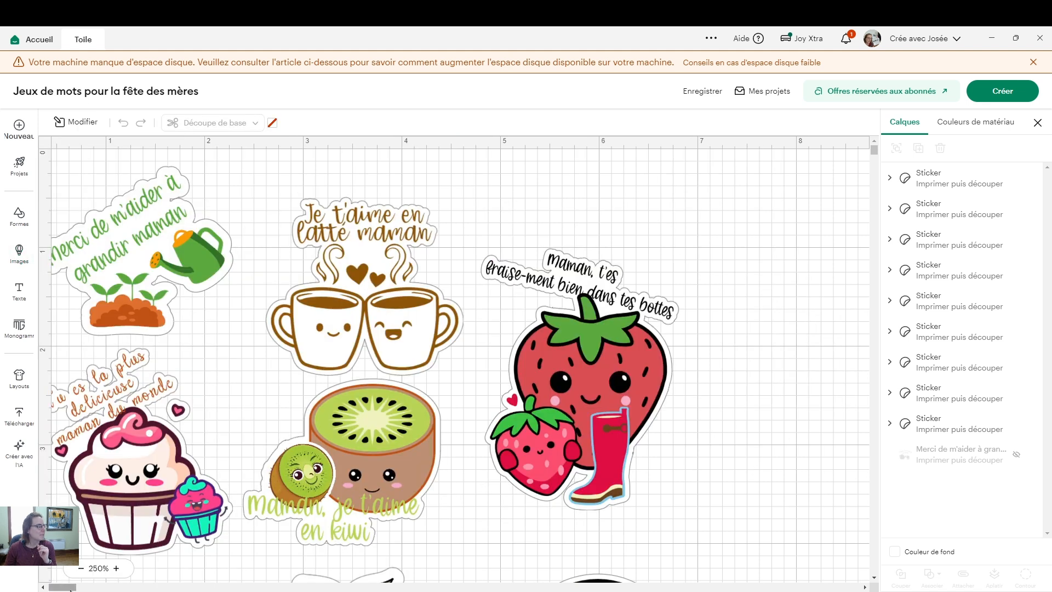
left_click(43, 586)
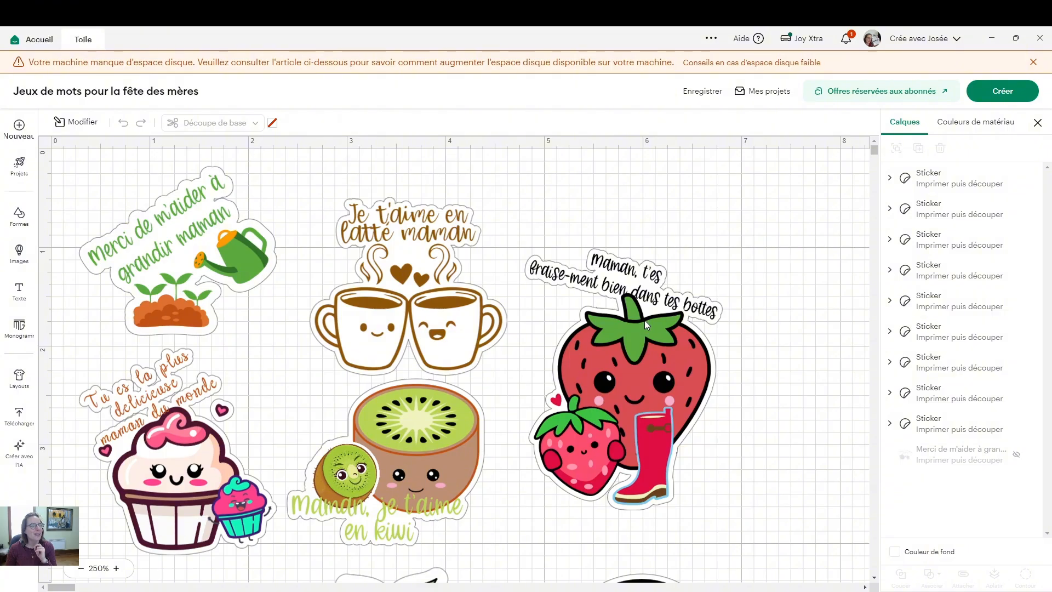
scroll(644, 320, "down", 3)
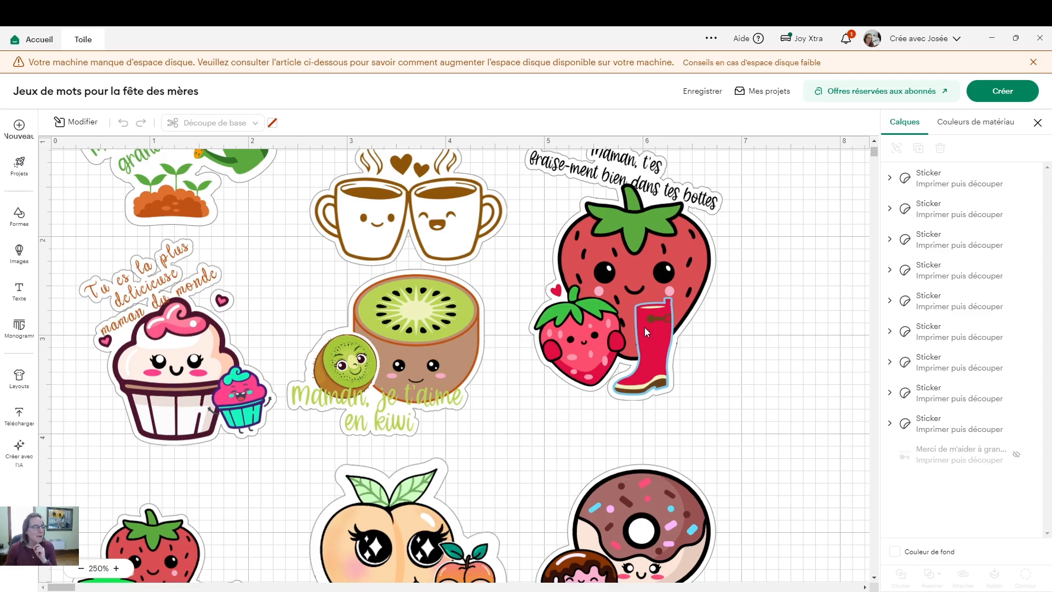
scroll(645, 326, "down", 6)
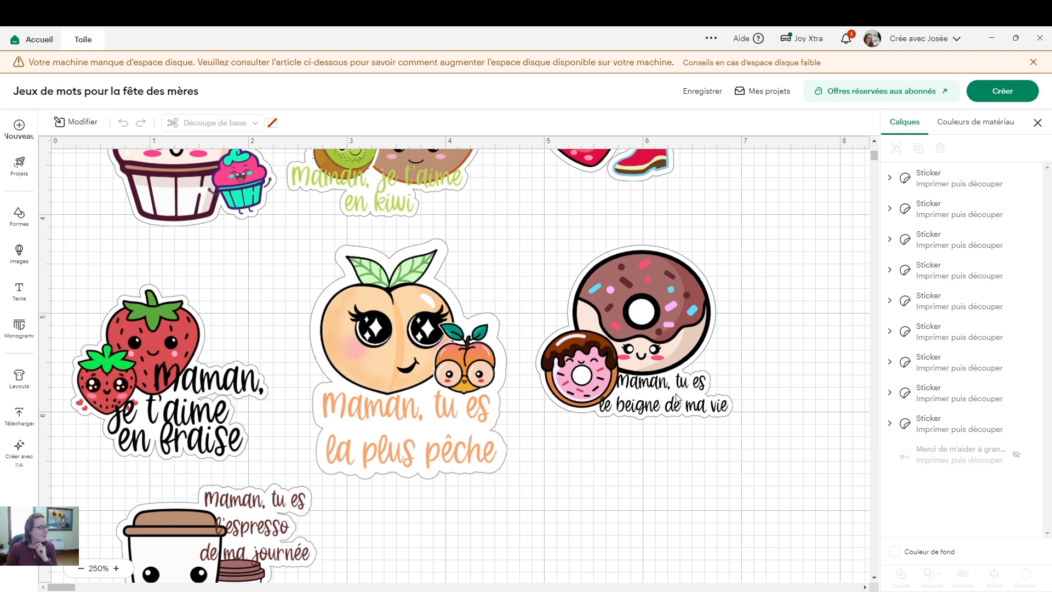
scroll(669, 395, "down", 2)
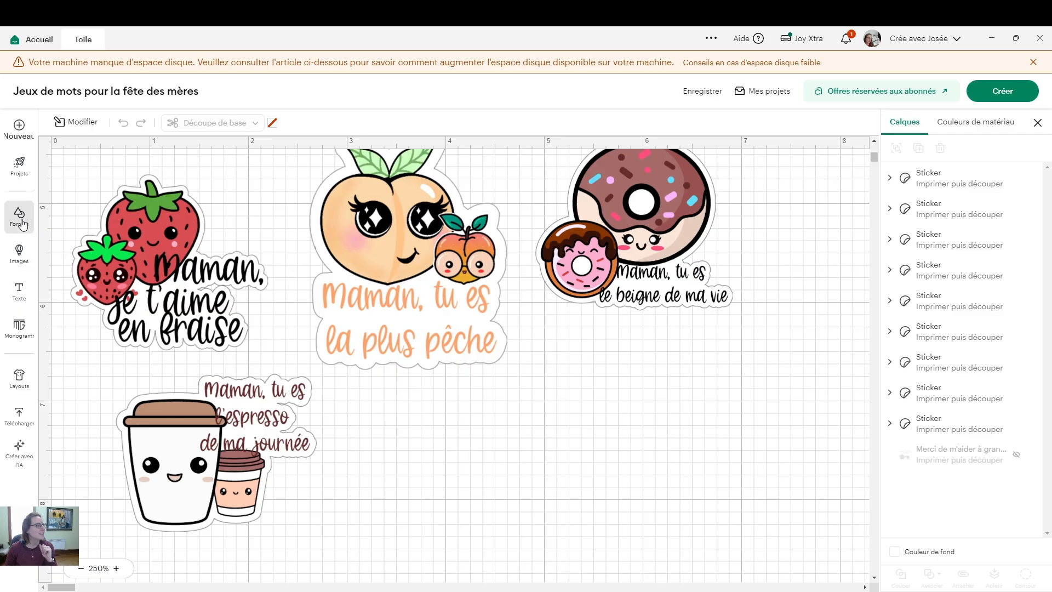
Insert the smiling chili pepper with pink hearts, scale it to about 1.96 x 1.95 in, and place it beside the espresso sticker.
left_click(19, 253)
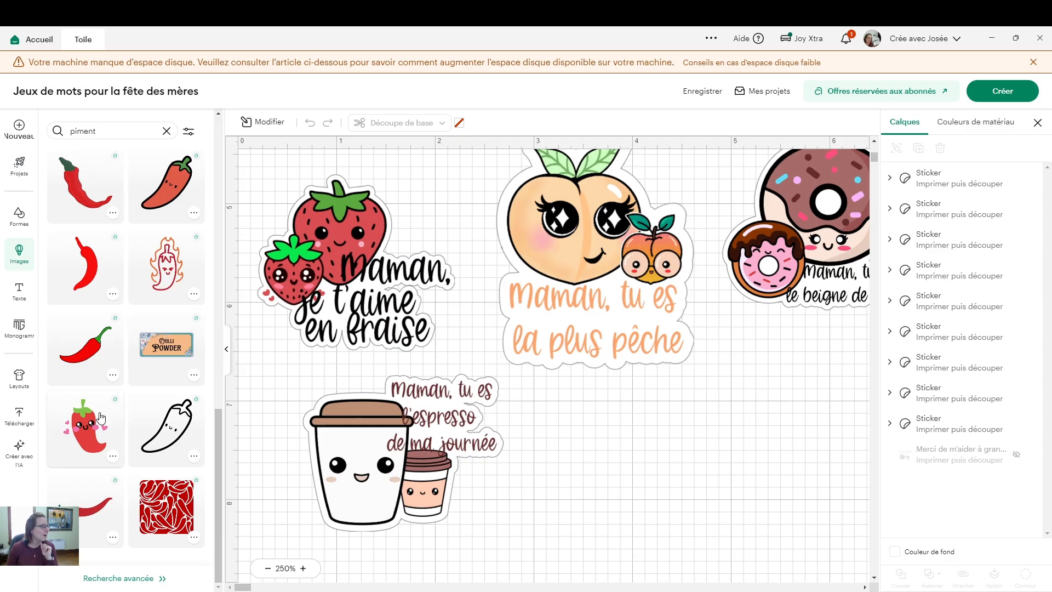
left_click(88, 439)
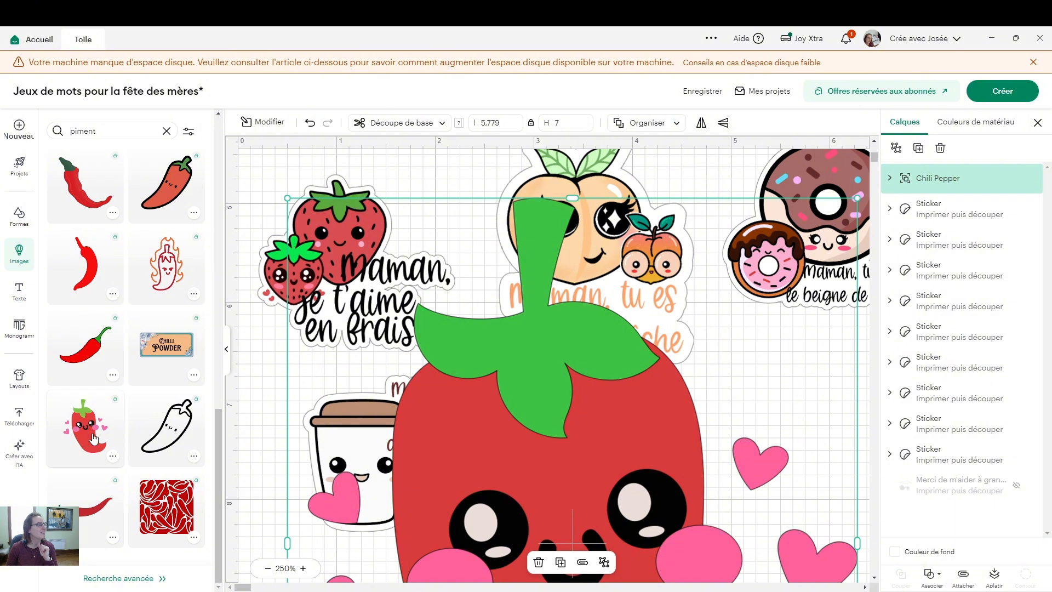
left_click_drag(285, 192, 640, 524)
left_click_drag(686, 550, 707, 387)
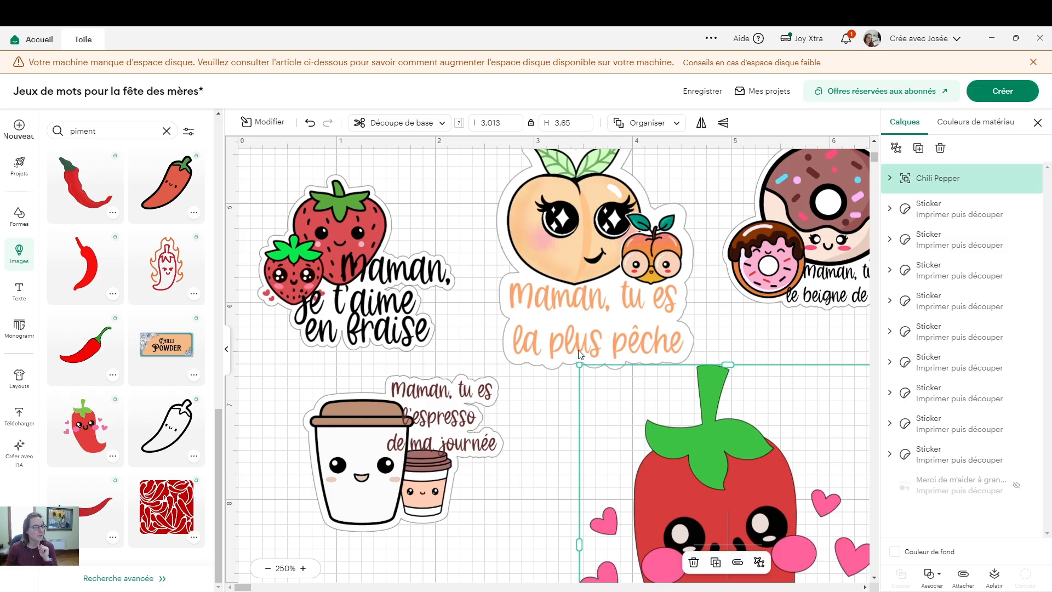
left_click_drag(579, 364, 680, 507)
scroll(714, 533, "down", 2)
left_click_drag(782, 486, 781, 485)
left_click_drag(718, 423, 670, 340)
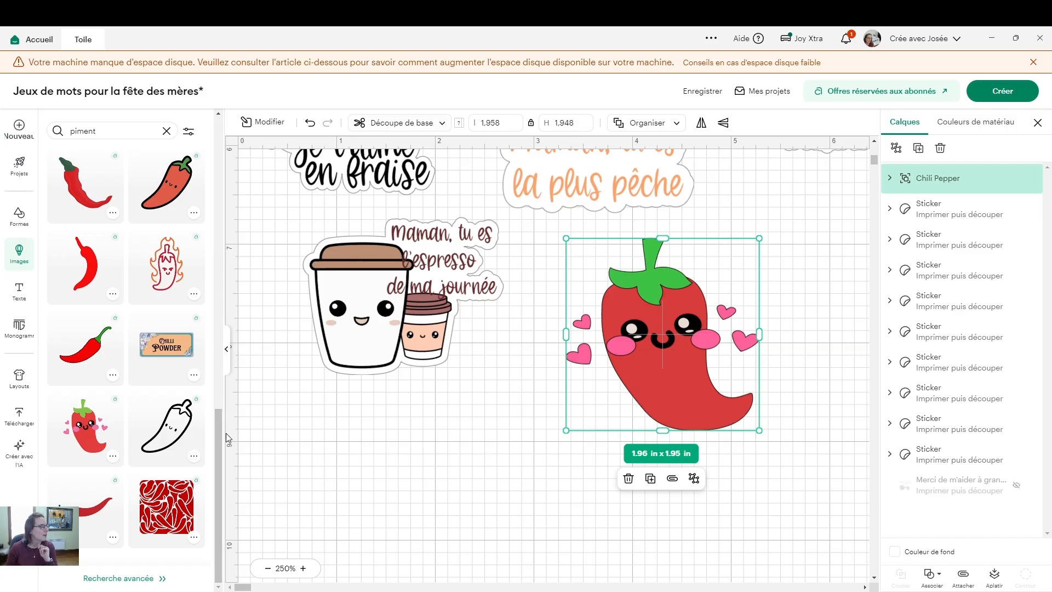
Insert the winking red chili pepper, scale it to about 1.55 x 3.19 in, and place it overlapping the smiling pepper's right side.
left_click_drag(219, 451, 235, 319)
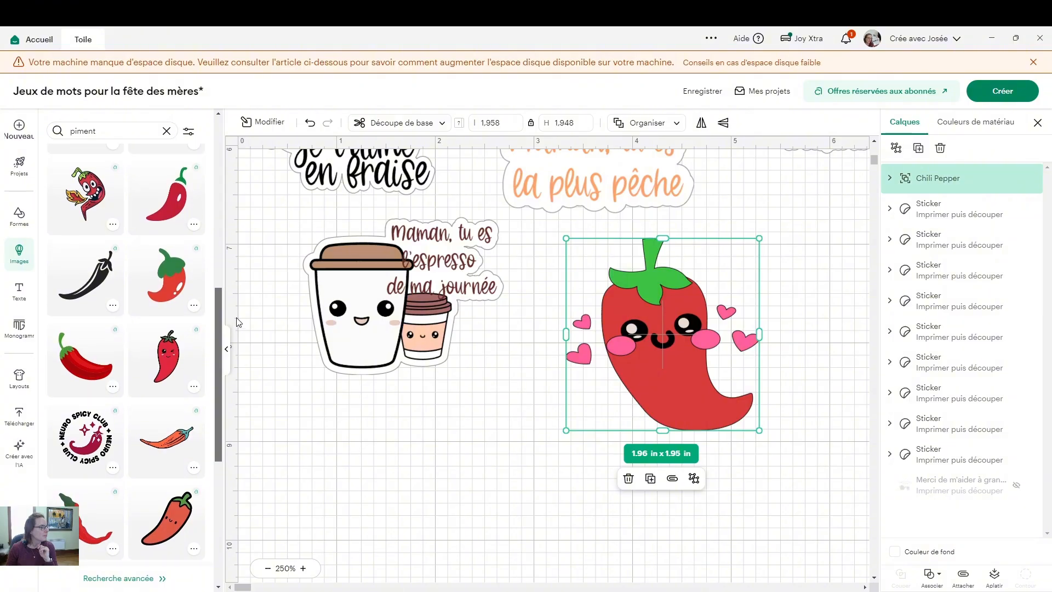
left_click(173, 373)
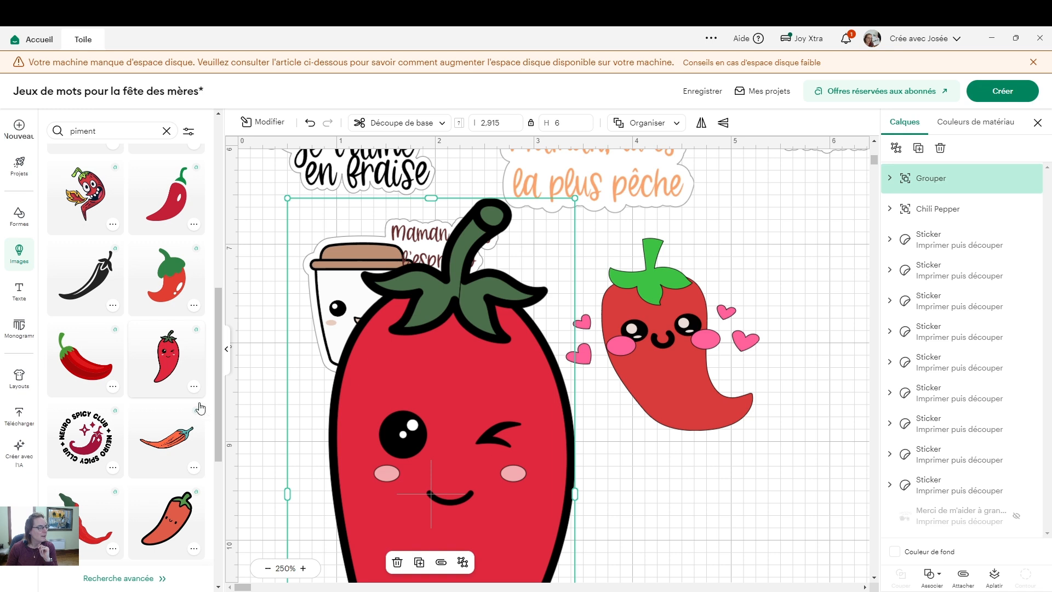
left_click_drag(575, 199, 438, 480)
left_click_drag(379, 527, 761, 187)
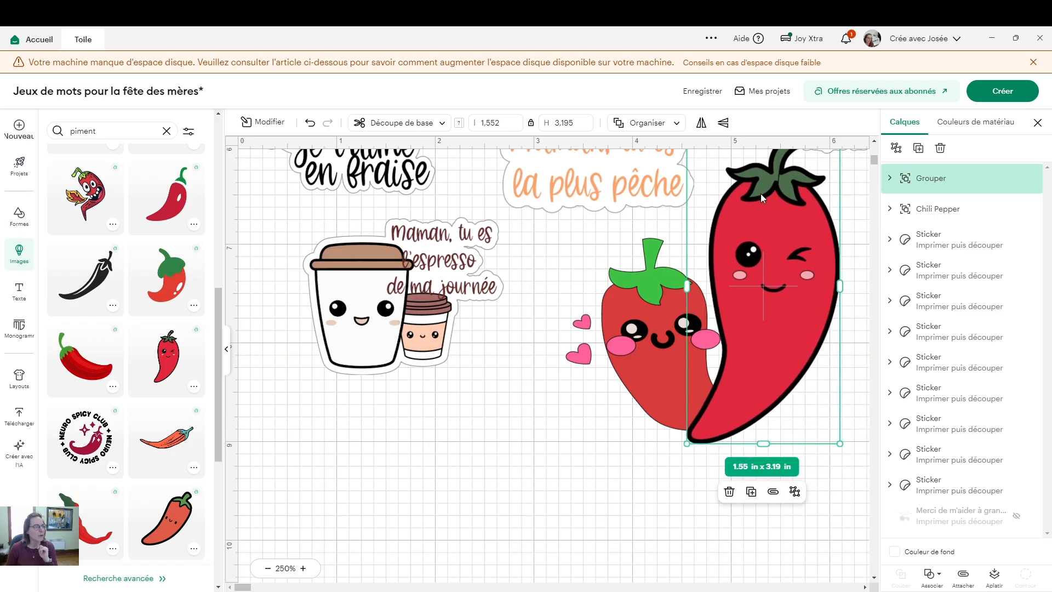
Send the winking pepper one level backward behind the smiling one, and move both peppers together lower on the canvas.
left_click(675, 129)
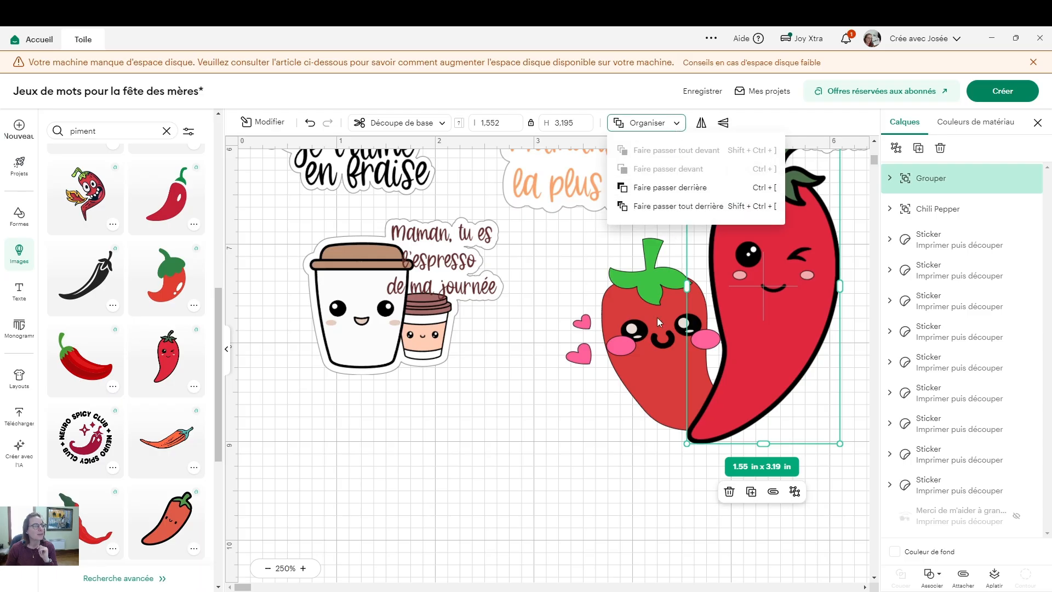
left_click(674, 188)
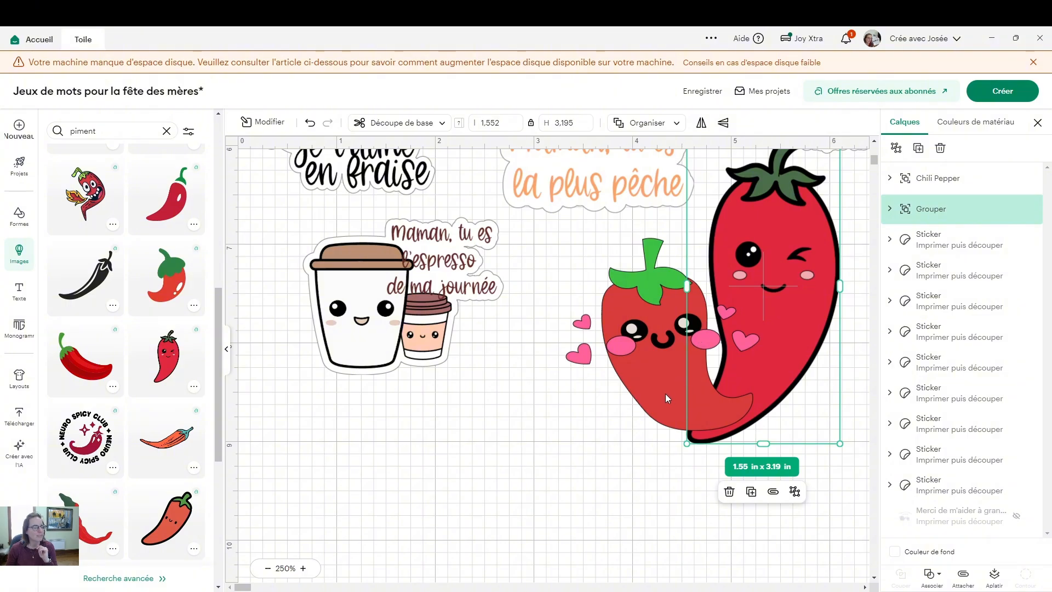
left_click(646, 304, "shift")
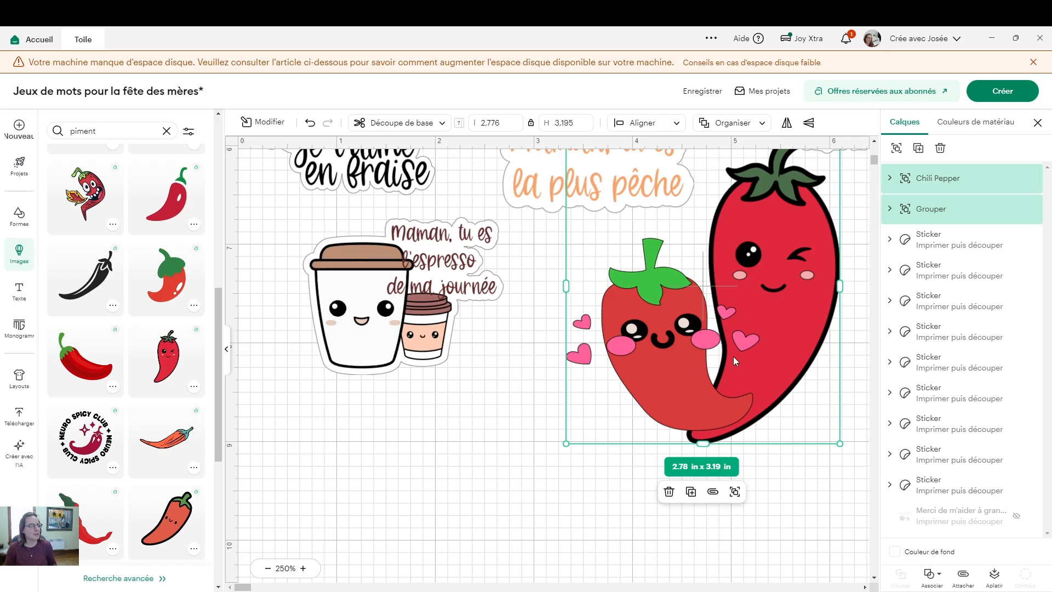
left_click_drag(737, 300, 683, 437)
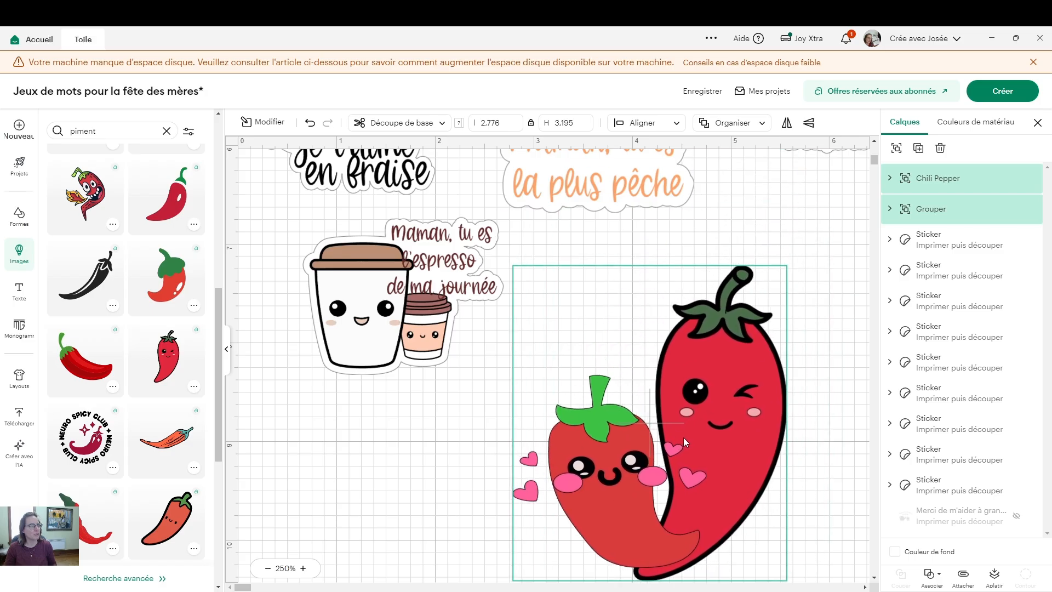
left_click(437, 441)
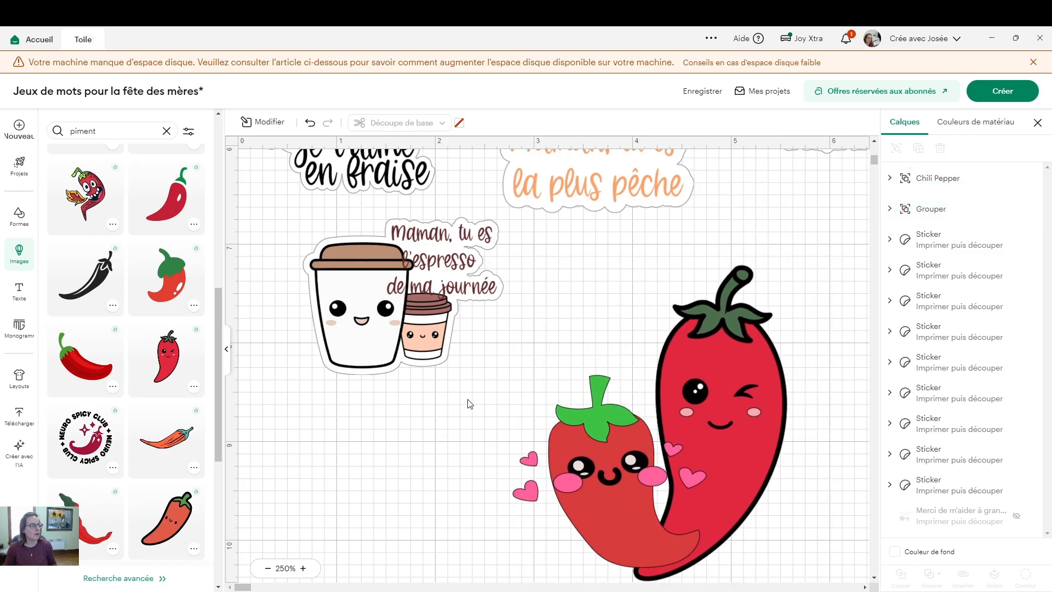
Add a text object below the peppers reading "Maman, tu est".
left_click(19, 296)
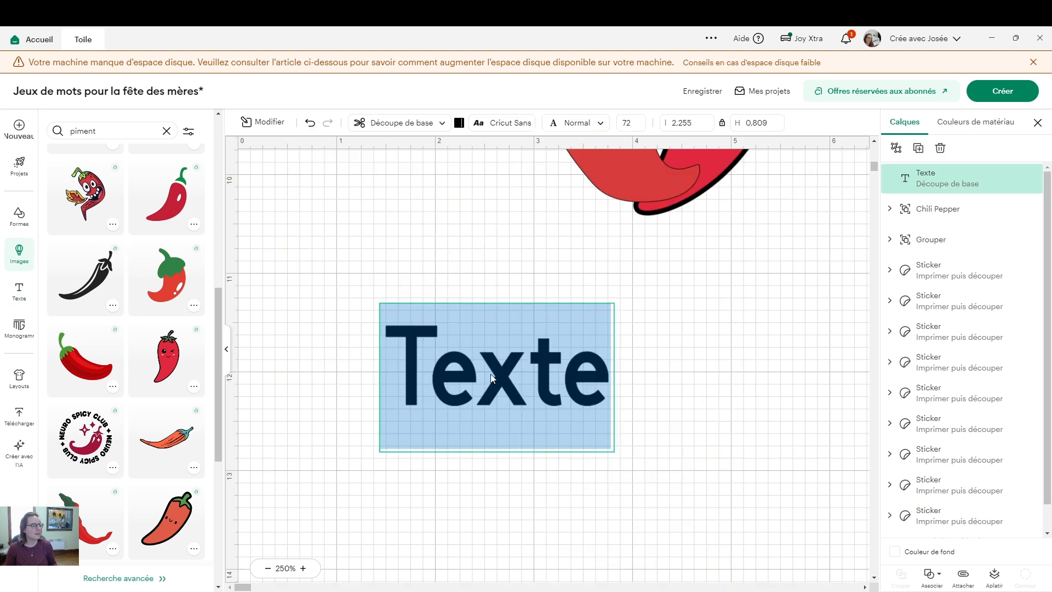
scroll(491, 374, "up", 3)
left_click(494, 465)
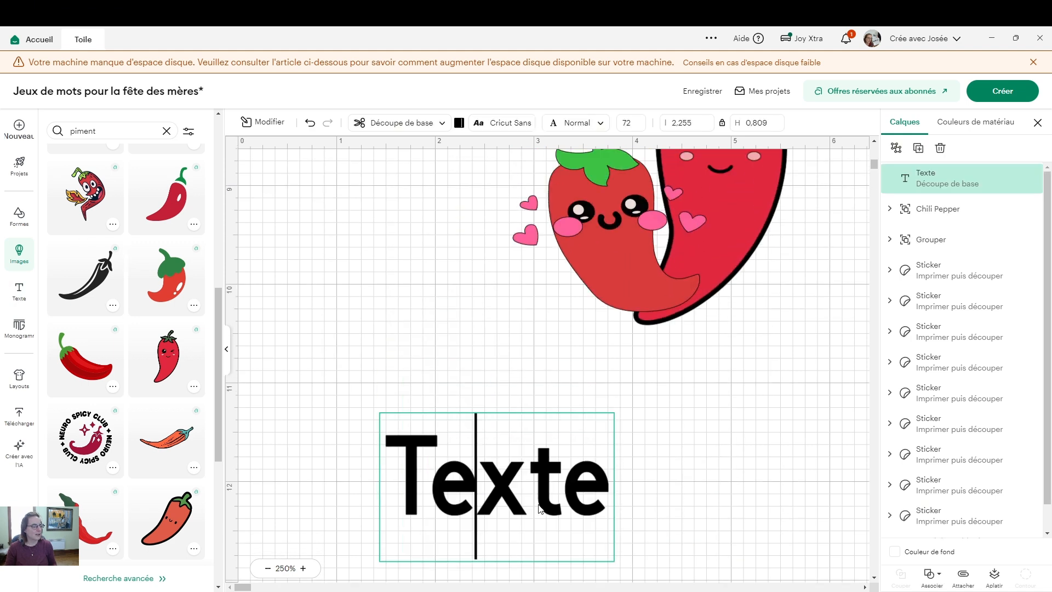
key("End")
key("BackSpace")
key("BackSpace")
key("BackSpace")
key("BackSpace")
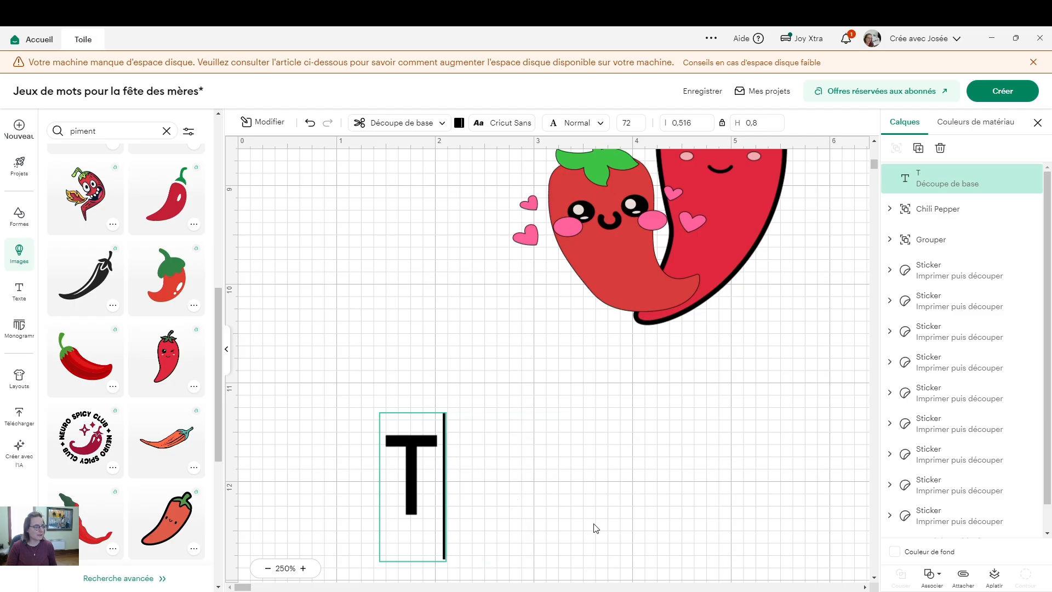
key("BackSpace")
type("Mama")
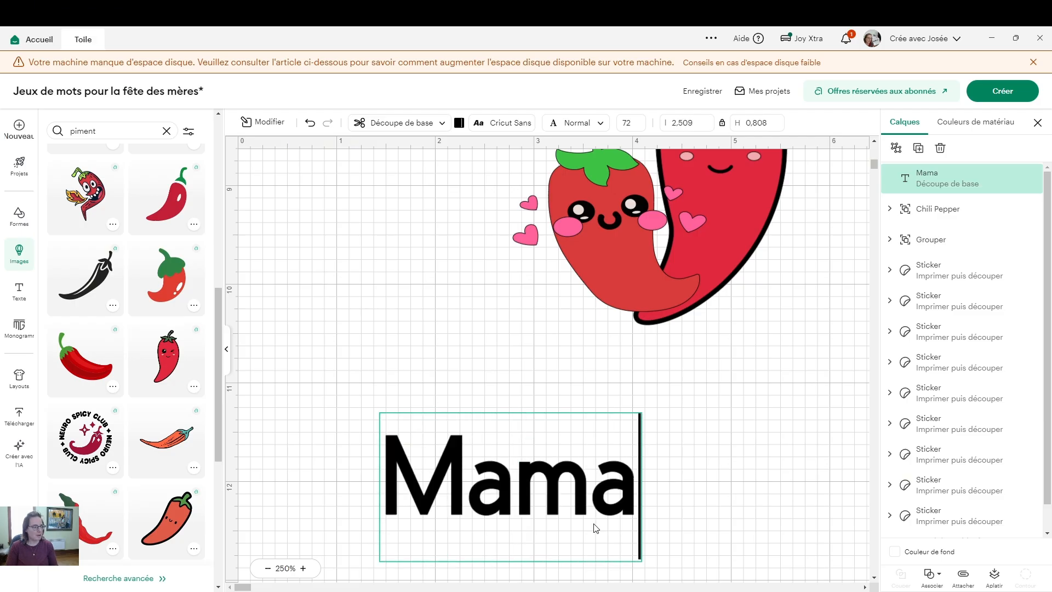
type("n, tu est")
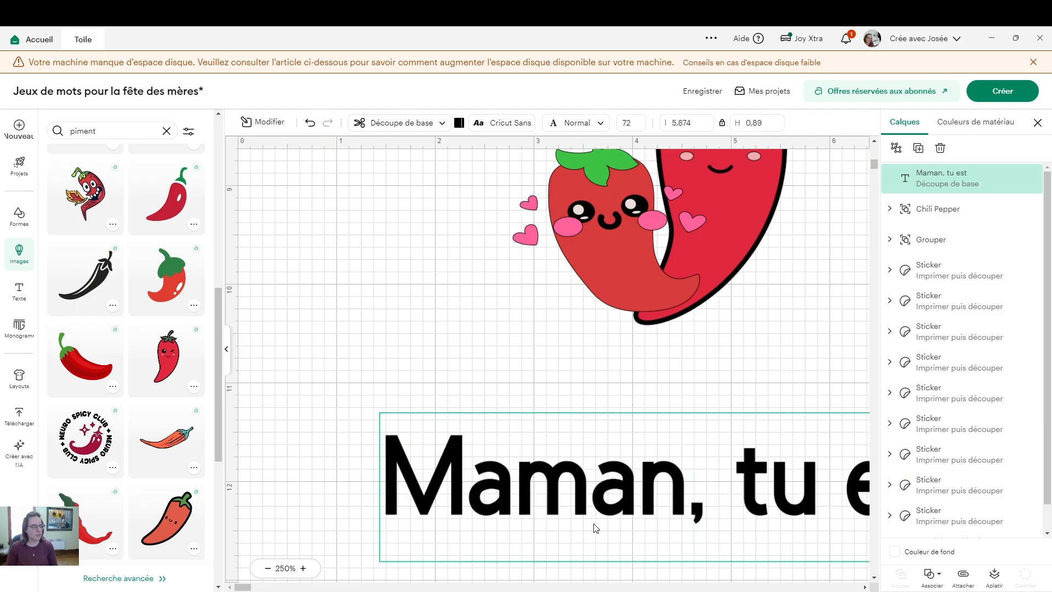
Scale the text down to about 3.05 x 0.46 in and move it below and to the left of the peppers.
left_click(481, 480)
left_click(413, 478)
left_click(379, 410)
left_click(392, 447)
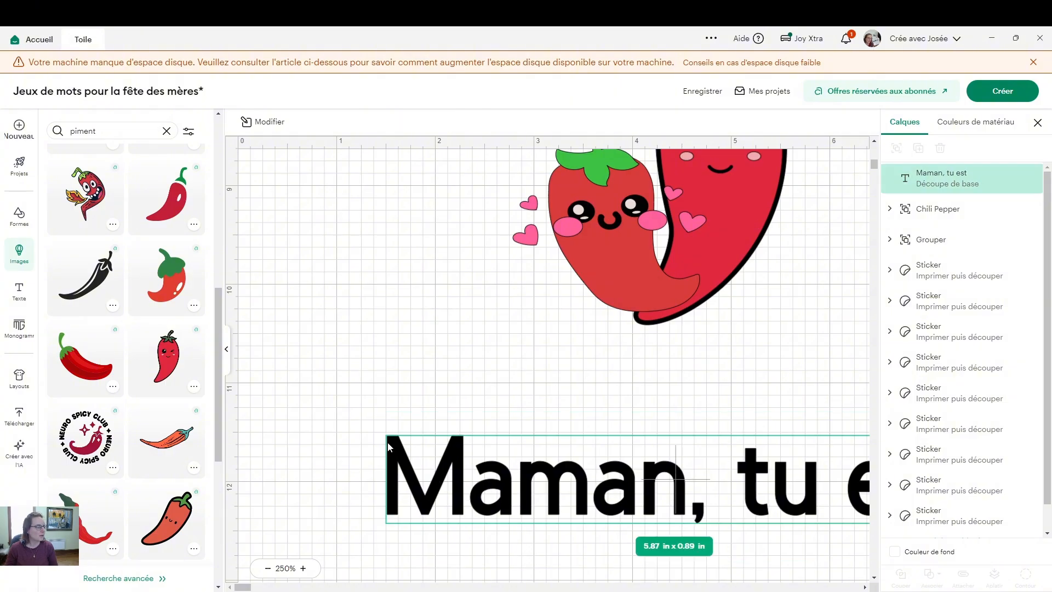
left_click_drag(386, 432, 735, 474)
left_click_drag(825, 508, 400, 422)
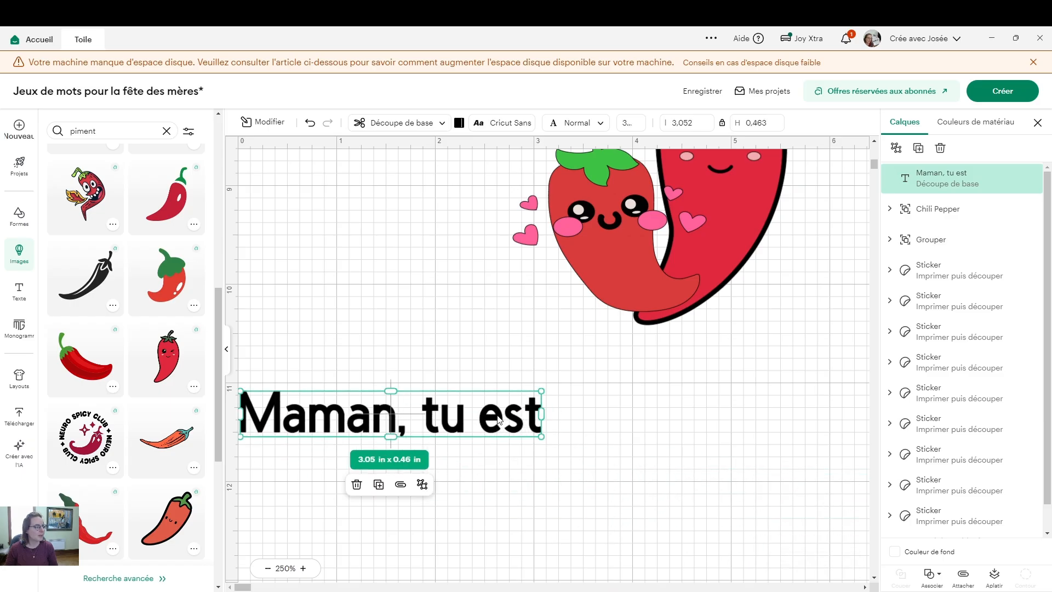
Correct "est" to "es" and extend the text to read "Maman, tu es piment de ma journée" over three lines.
double_click(527, 423)
left_click(528, 424)
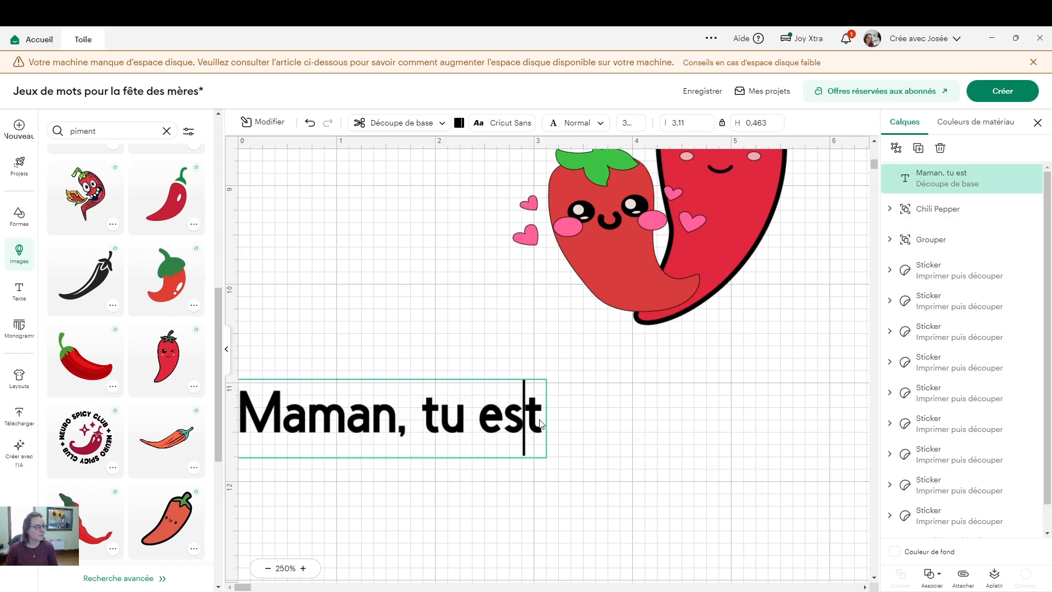
key("BackSpace")
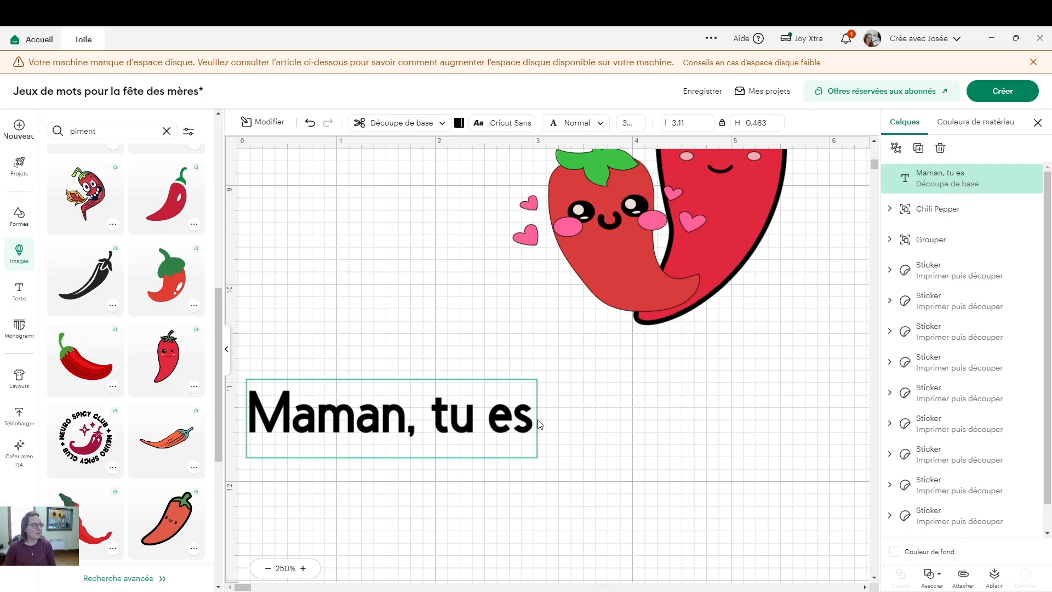
type("pim")
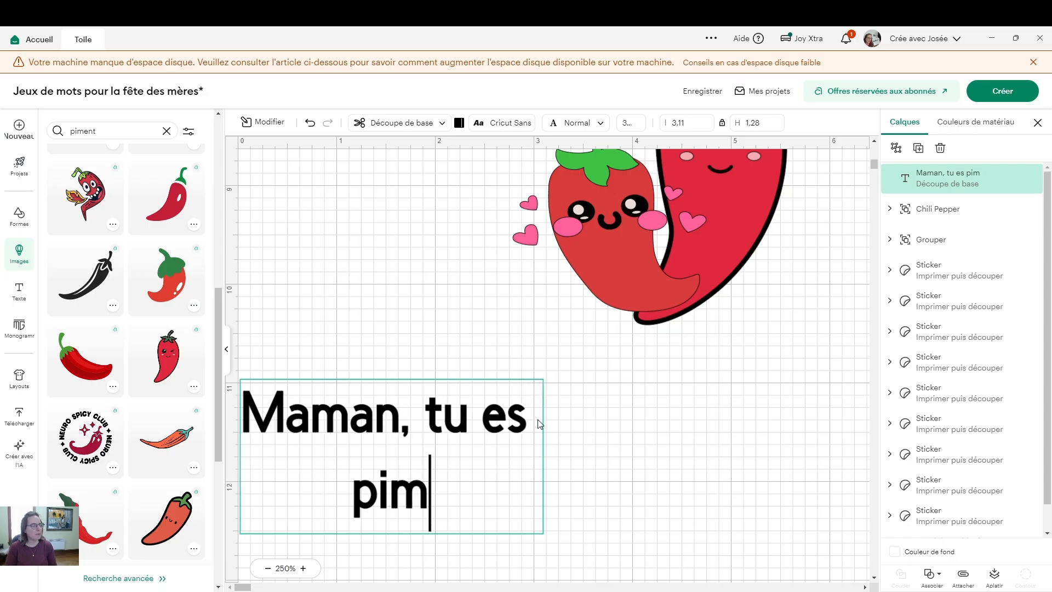
type("ent de ma journée")
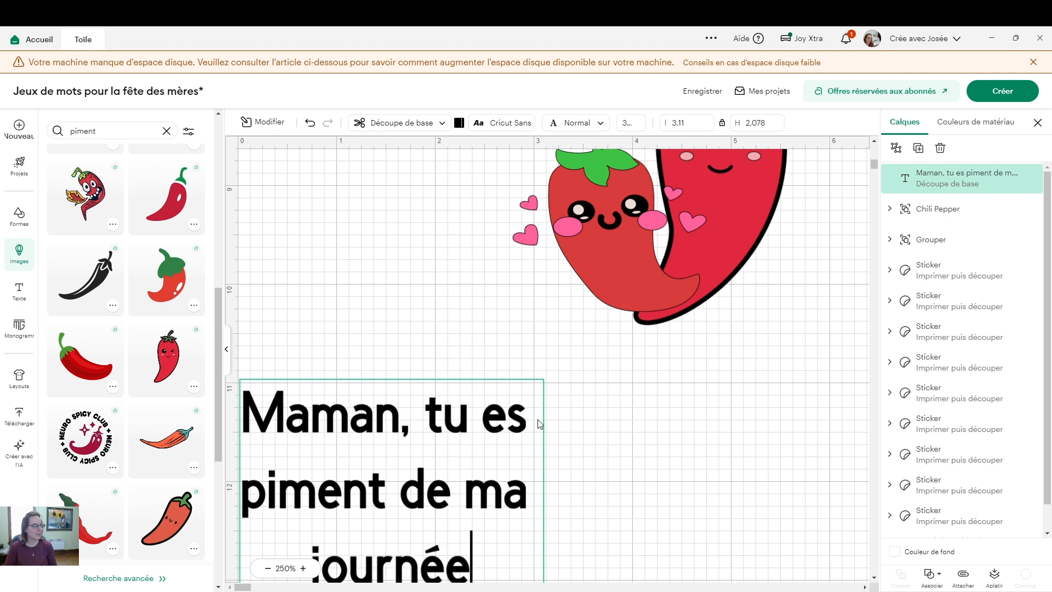
Move the three-line phrase up closer to the peppers and set its font to Babette.
left_click_drag(431, 476, 487, 354)
left_click(709, 475)
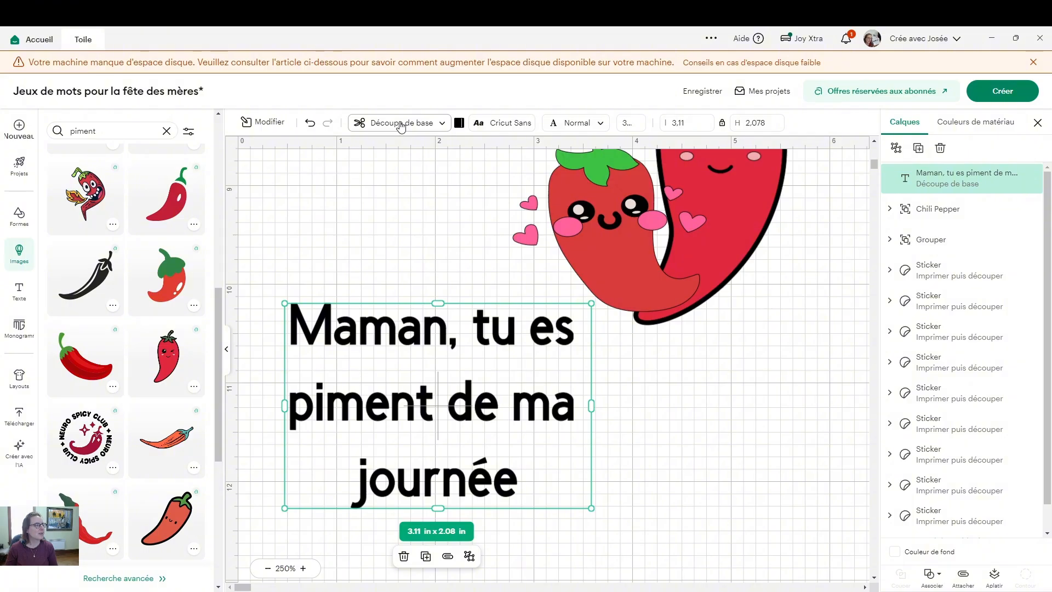
left_click(515, 125)
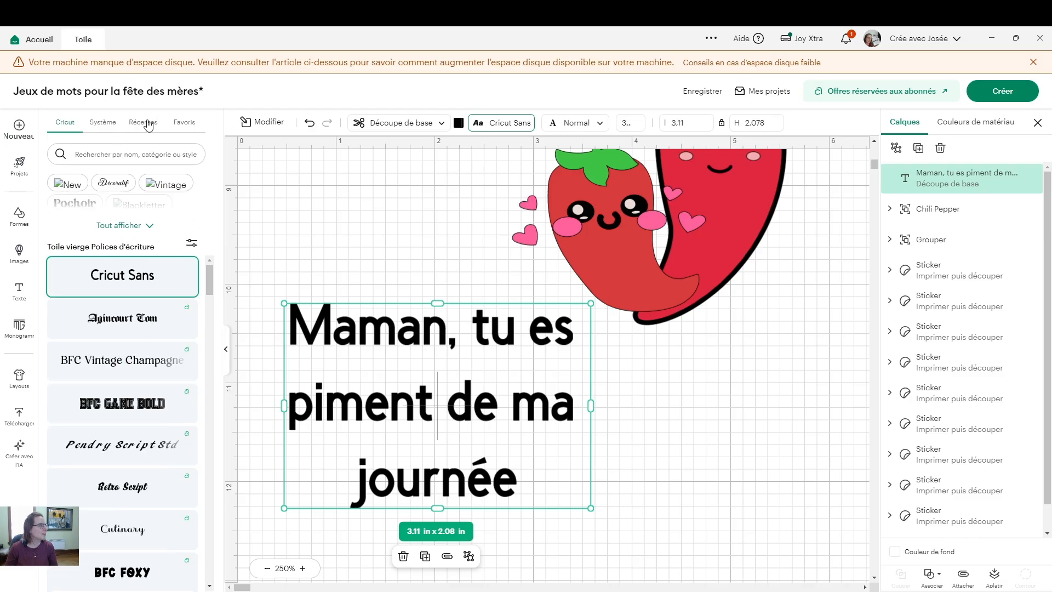
left_click(148, 124)
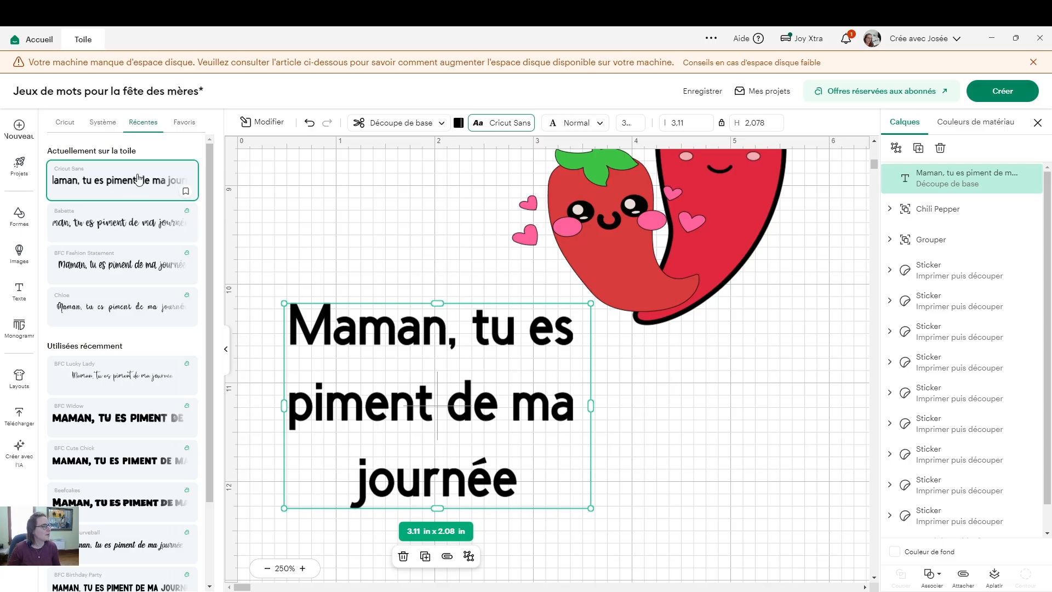
left_click(126, 221)
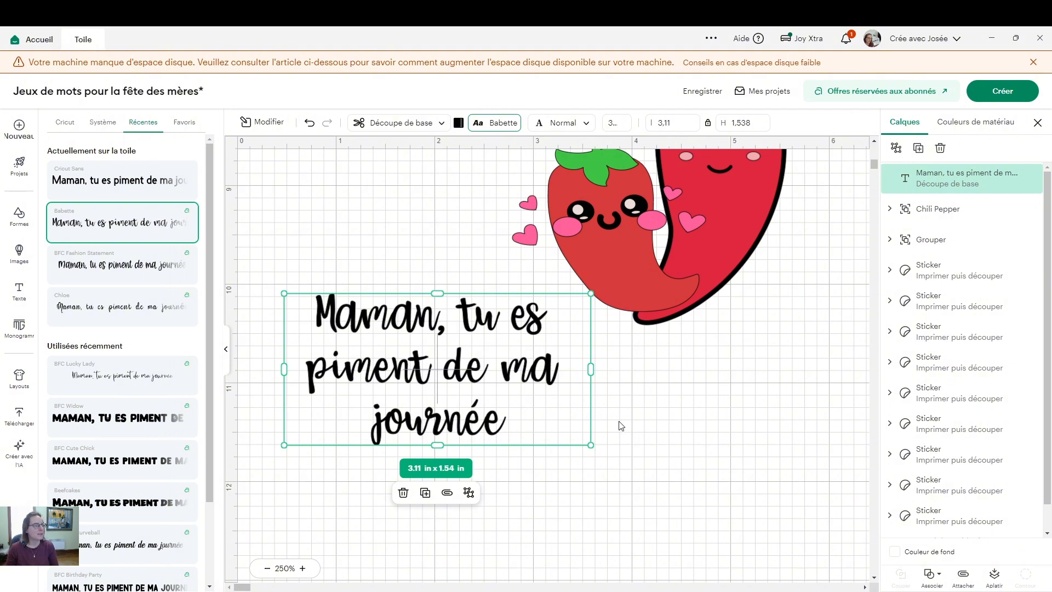
scroll(621, 426, "up", 5)
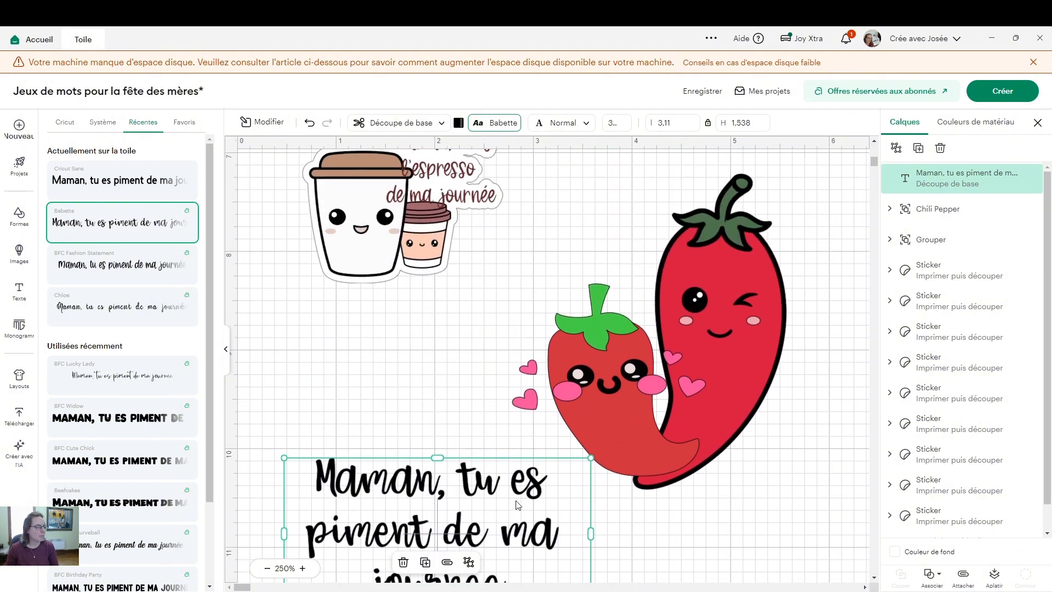
scroll(518, 505, "down", 3)
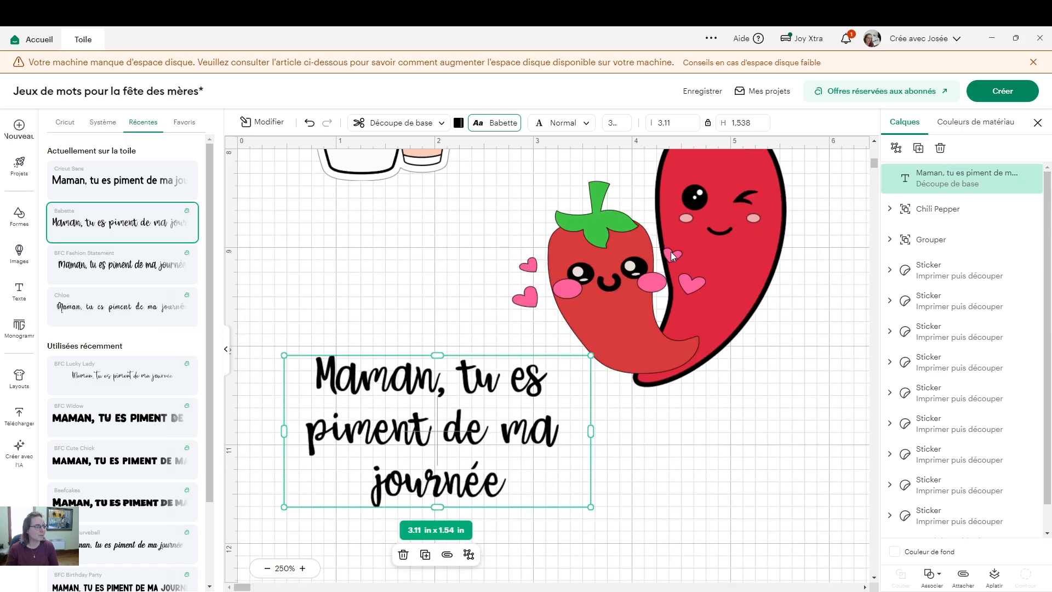
Move the small pepper down onto the right end of the phrase, and place the large winking pepper behind it.
left_click(672, 253)
left_click_drag(596, 253, 539, 442)
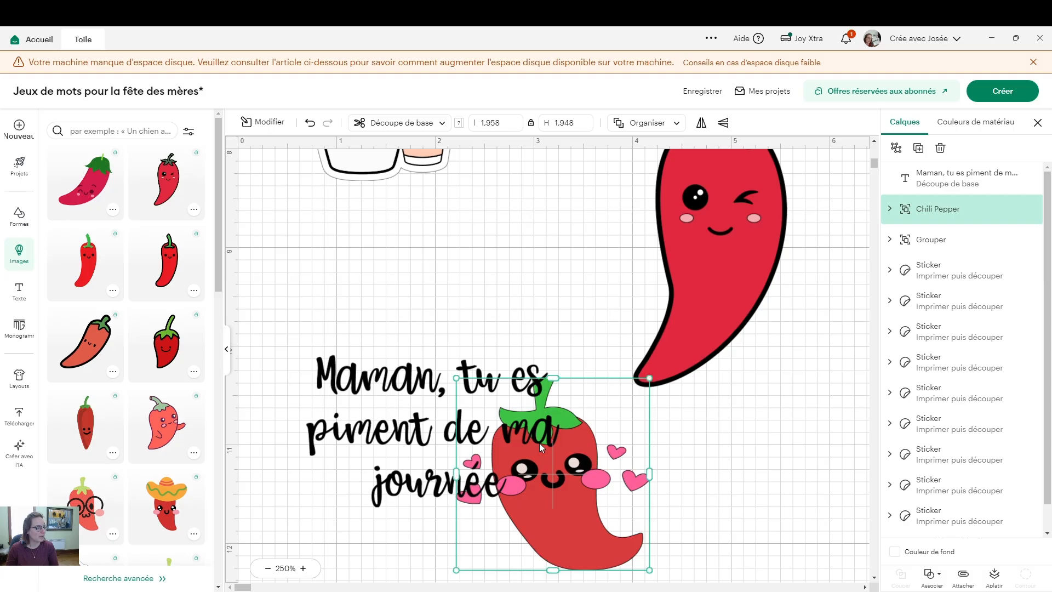
left_click(739, 265)
left_click_drag(739, 263, 638, 442)
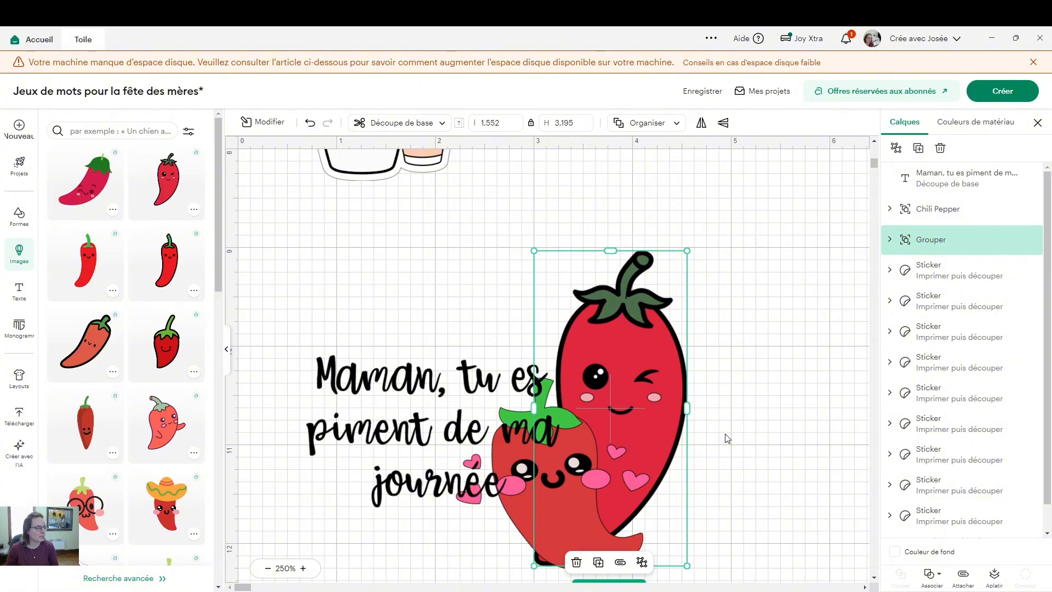
left_click(727, 438)
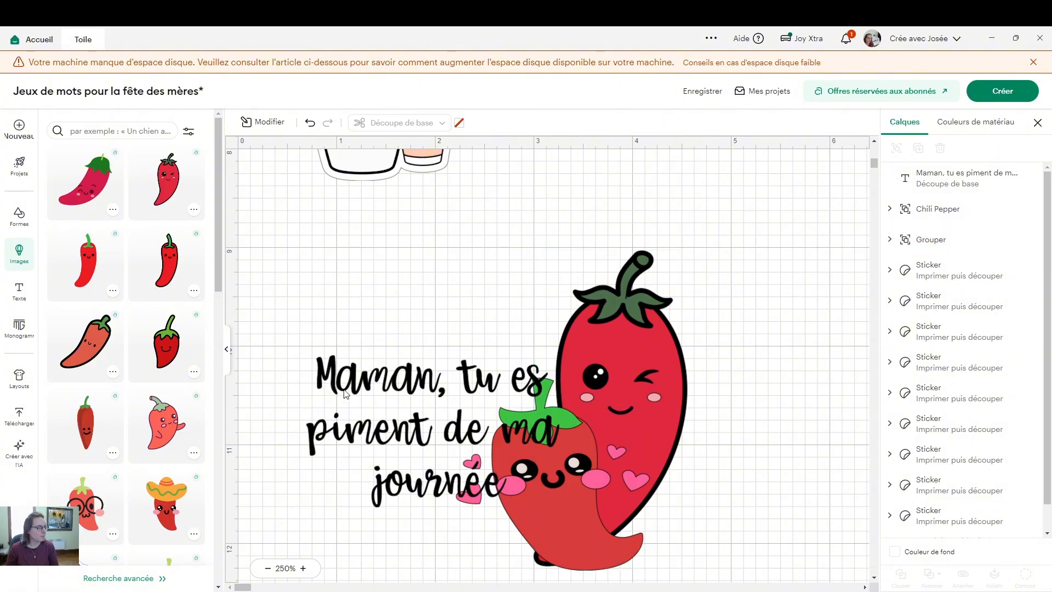
Select the phrase and both peppers together and turn them into a single sticker.
left_click_drag(305, 282, 688, 580)
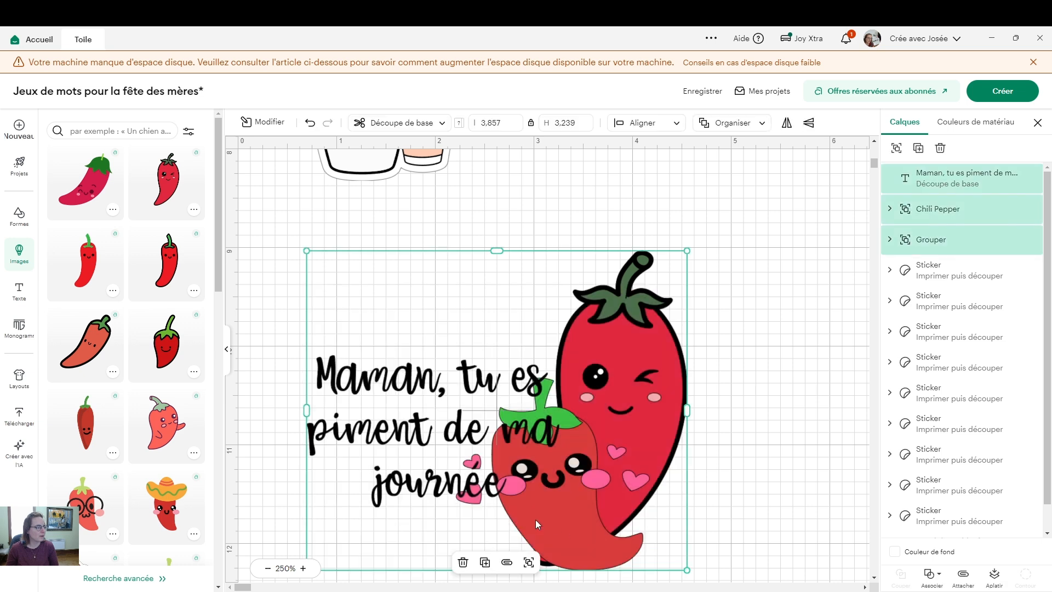
left_click(261, 122)
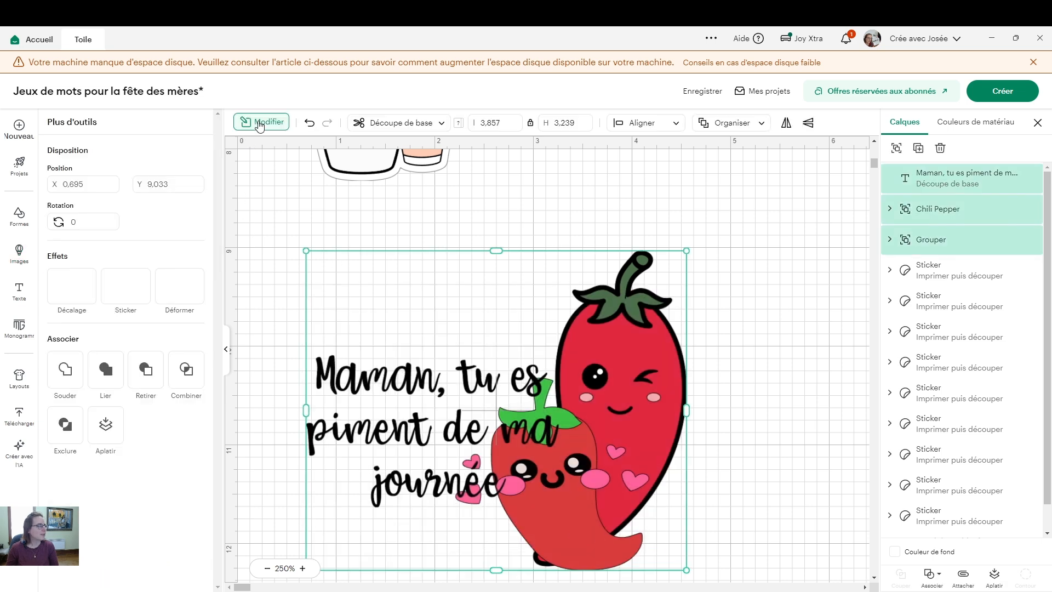
left_click(126, 291)
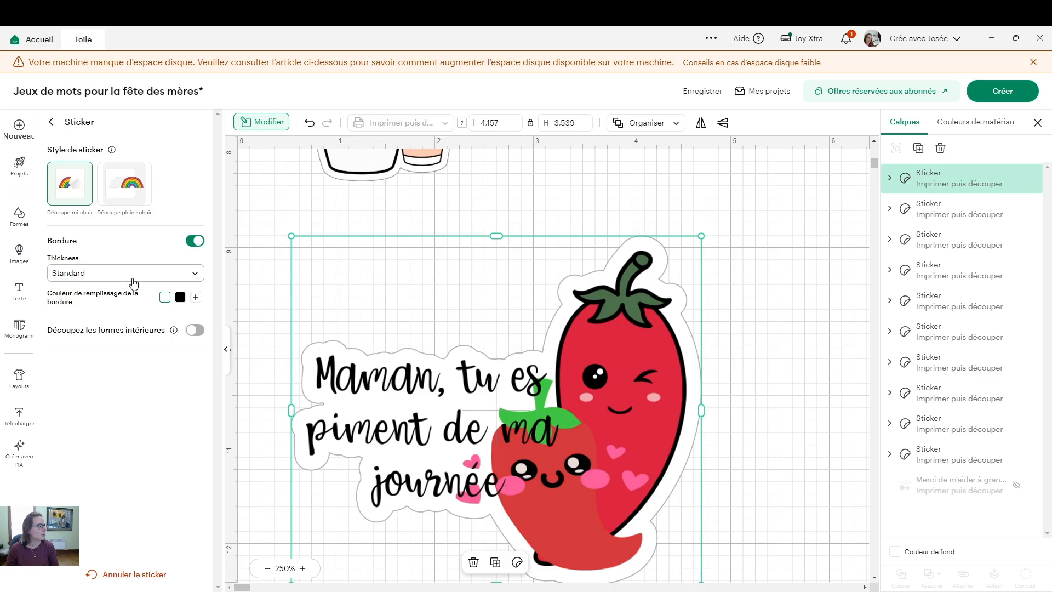
Try the Fine border on the pepper sticker, then set a Personnalisée border thickness of 0.14 in.
left_click(134, 276)
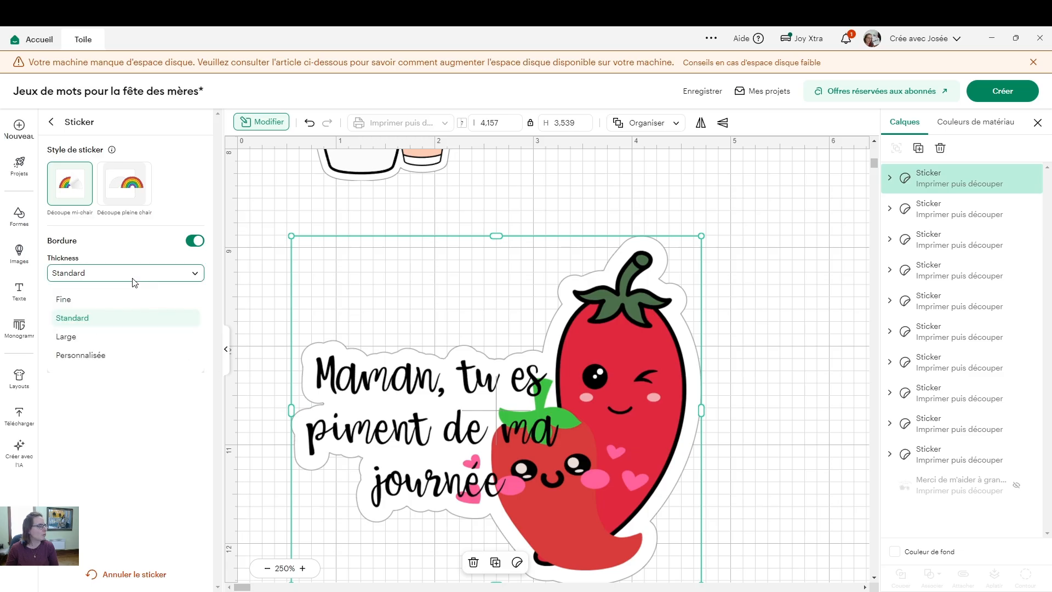
left_click(104, 301)
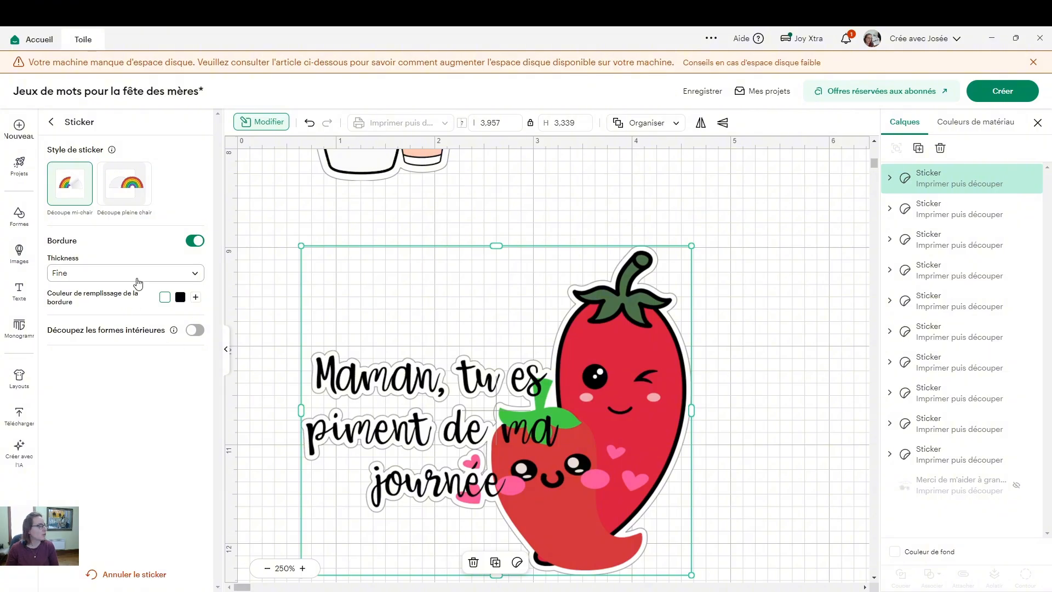
left_click(137, 282)
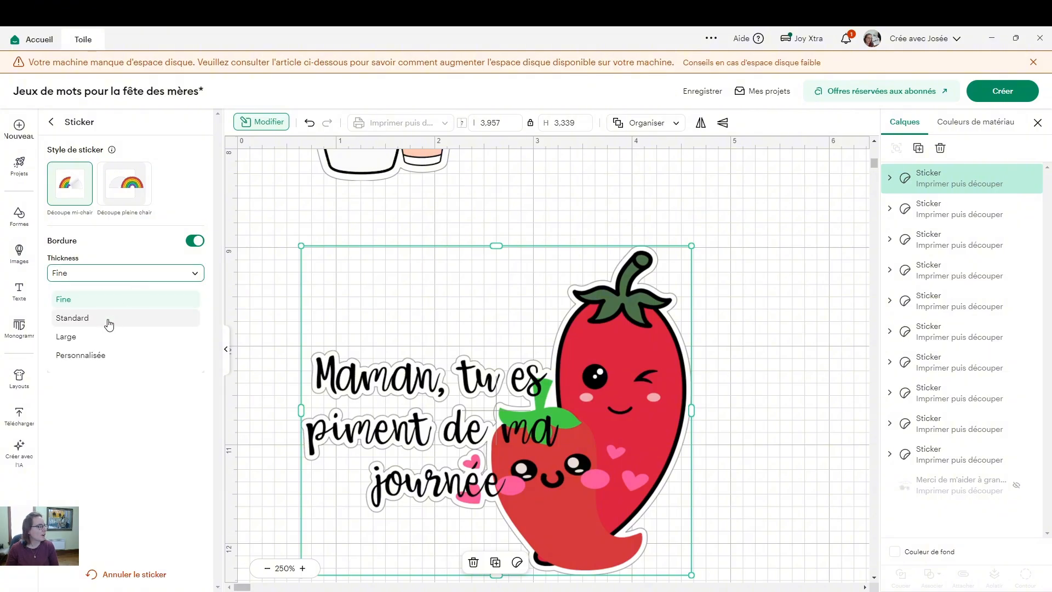
left_click(95, 358)
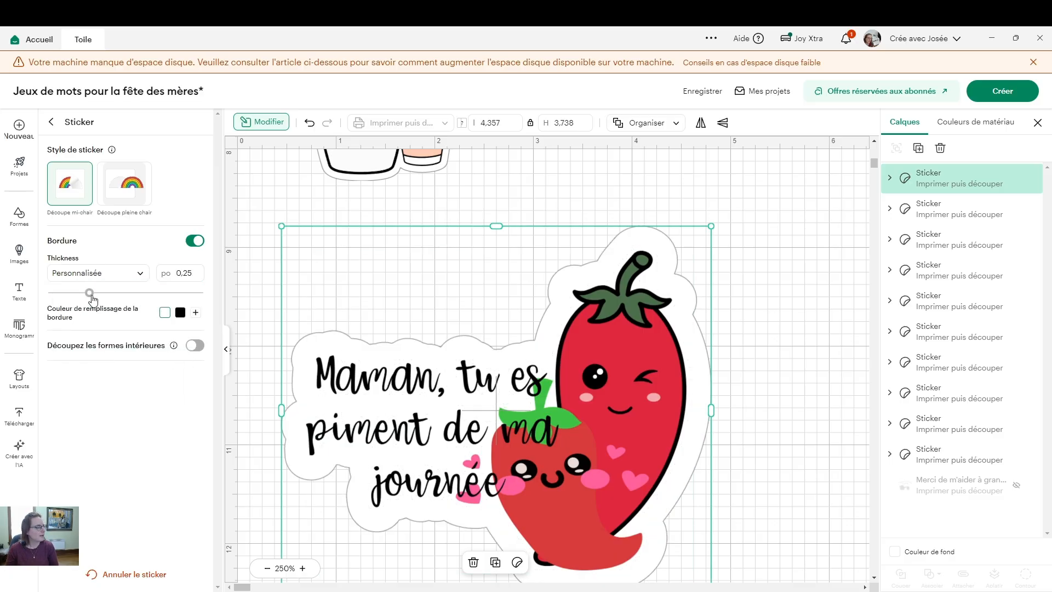
left_click_drag(90, 293, 84, 299)
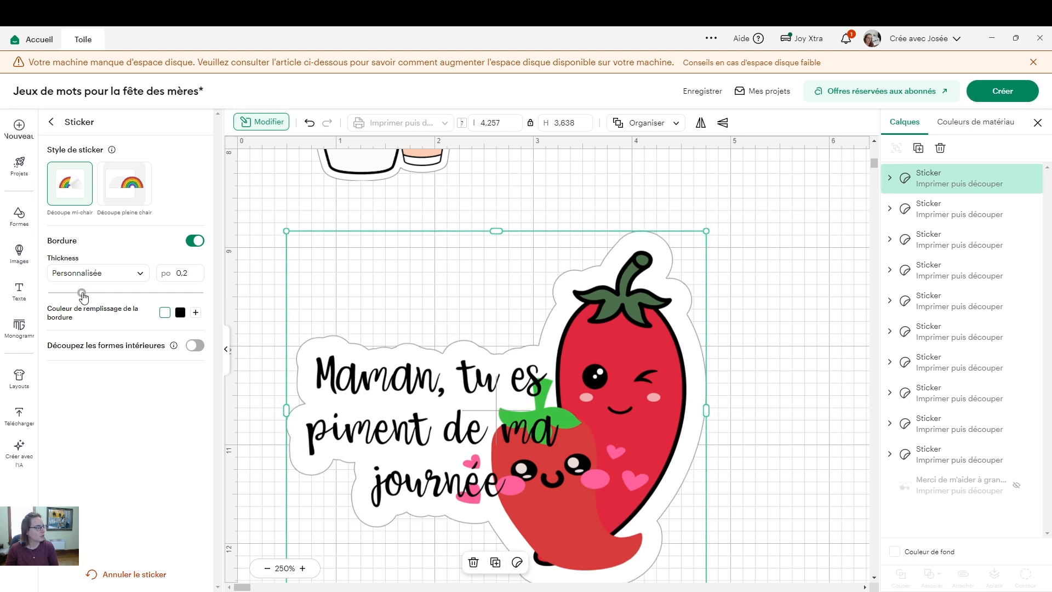
mouse_move(83, 294)
left_mouse_down()
mouse_move(63, 297)
mouse_move(77, 299)
left_mouse_up()
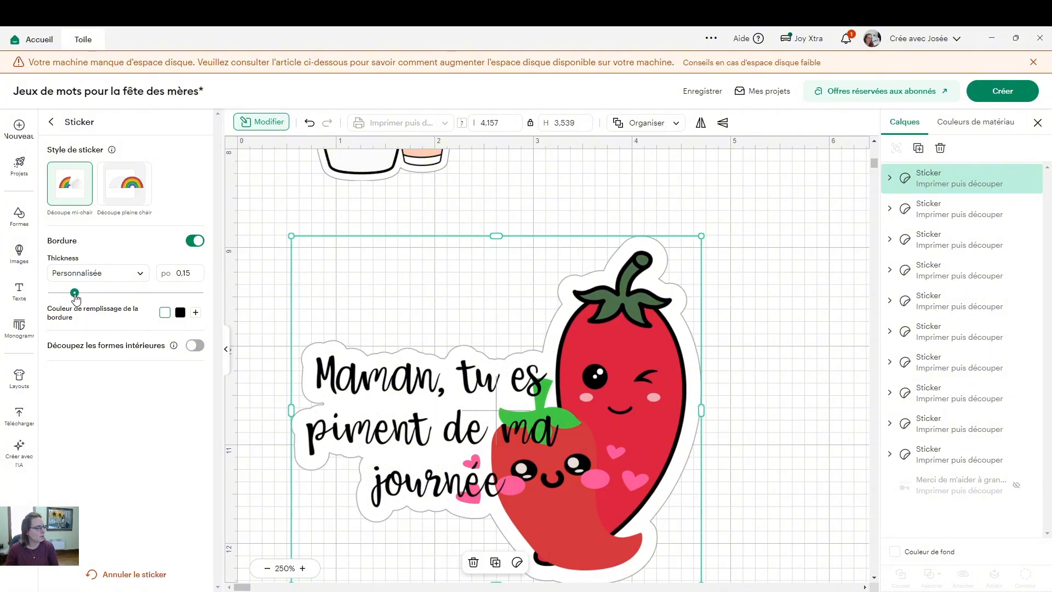
left_click_drag(75, 298, 75, 298)
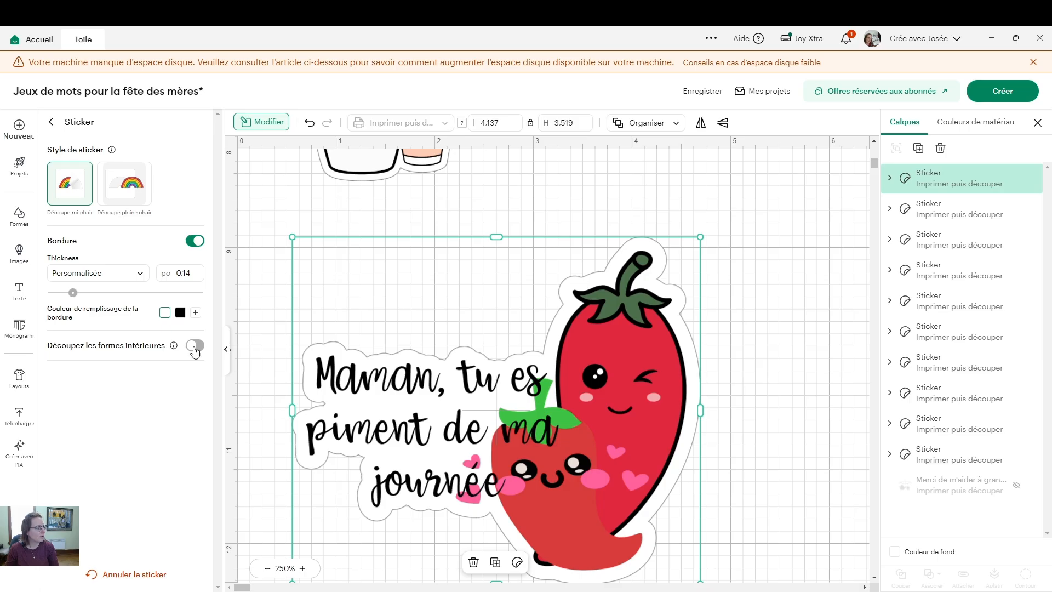
Move the pepper sticker up and to the right on the canvas and set its width to 2 in.
left_click(259, 316)
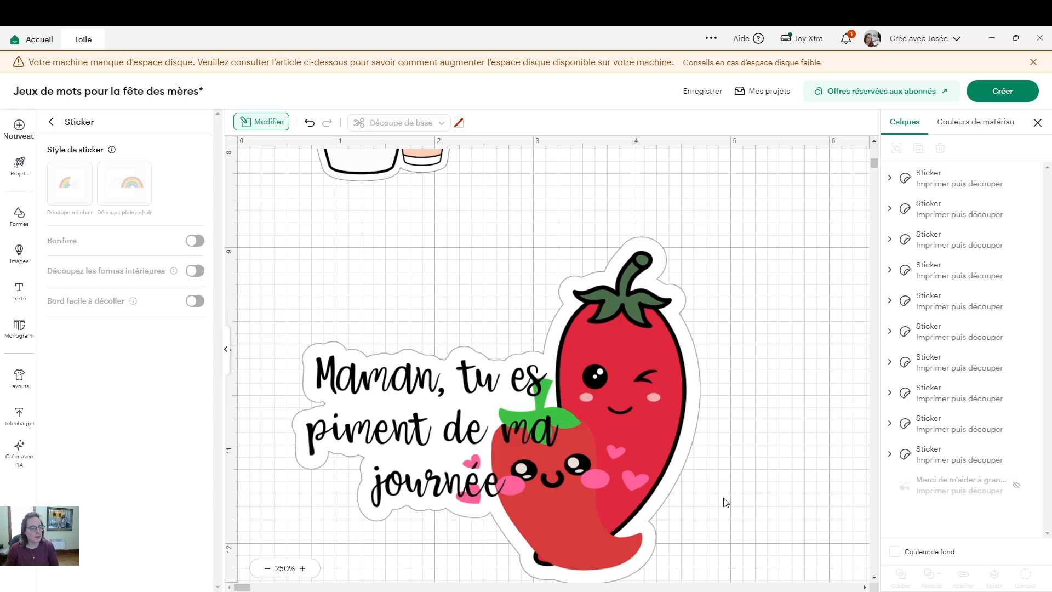
left_click_drag(525, 451, 645, 399)
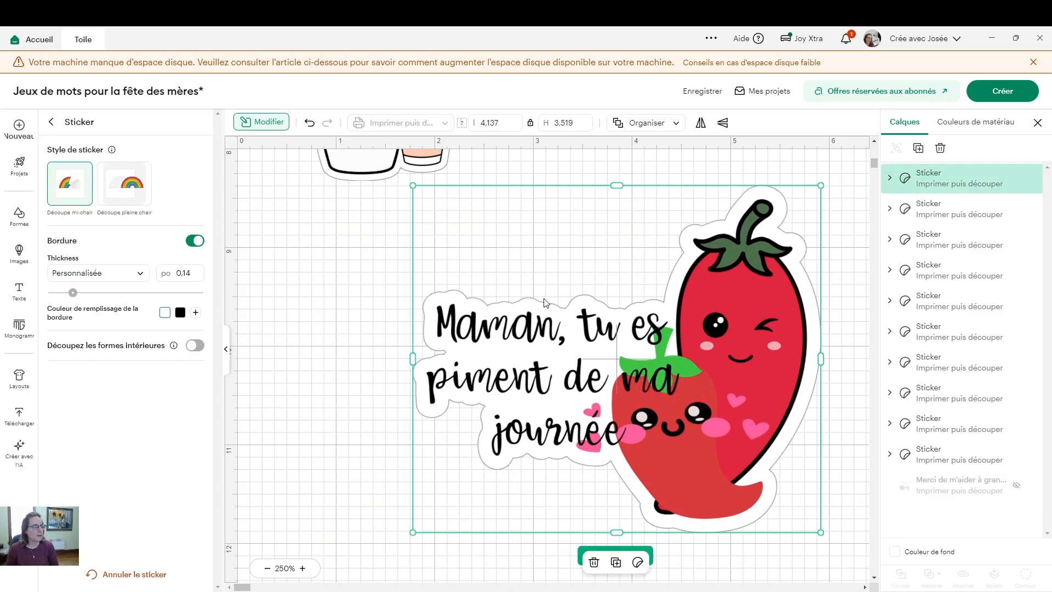
left_click_drag(639, 351, 582, 355)
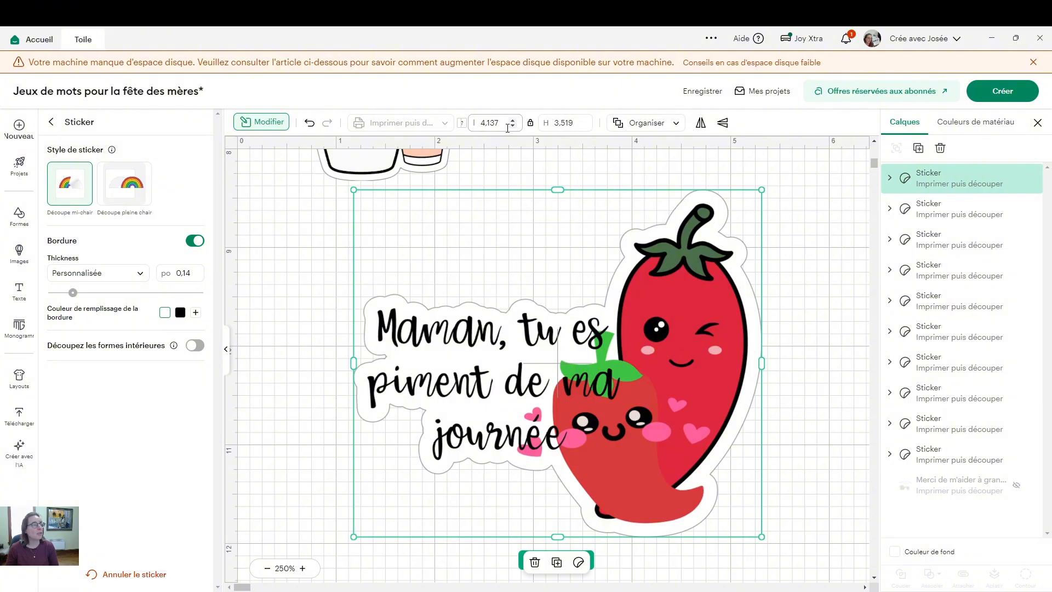
left_click(500, 124)
type("2")
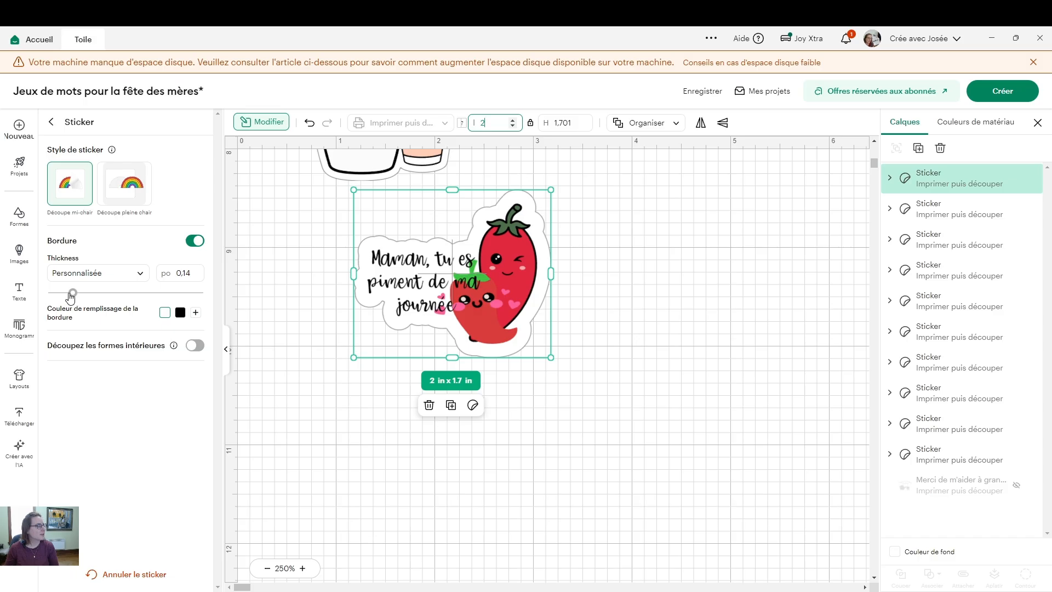
Reduce the pepper sticker's border thickness to 0.05 in.
left_click(71, 295)
left_click_drag(70, 296, 61, 299)
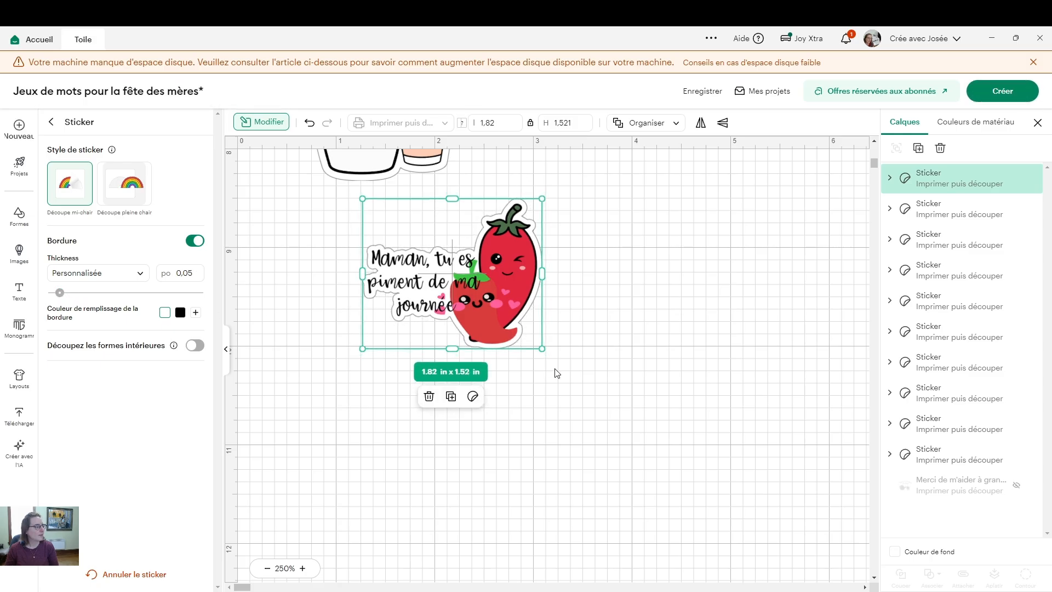
left_click(270, 364)
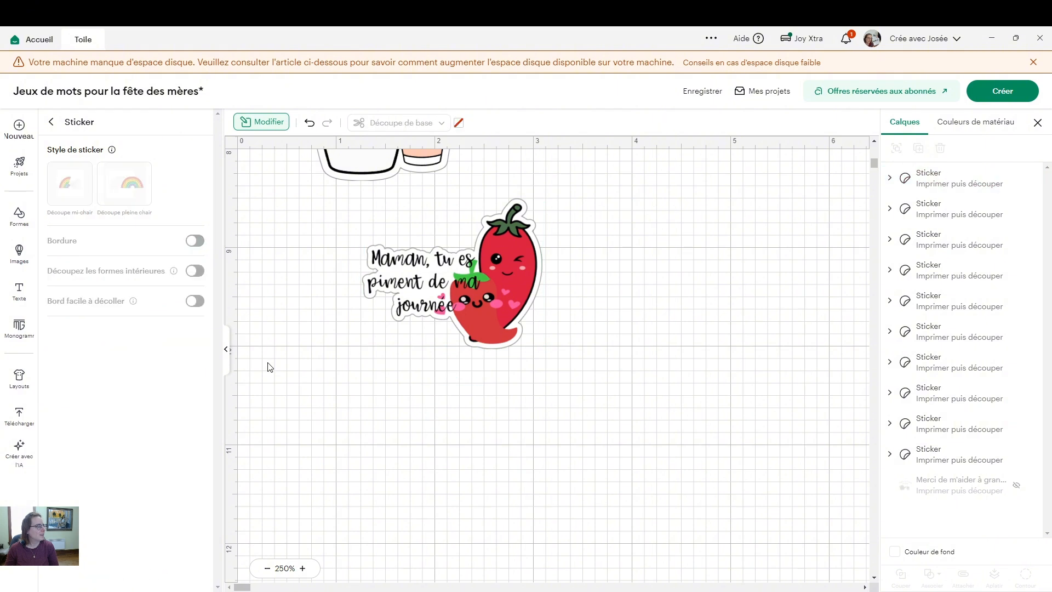
Move the pepper sticker into the row with the other stickers, just to the right of the espresso sticker.
left_click_drag(479, 305, 621, 301)
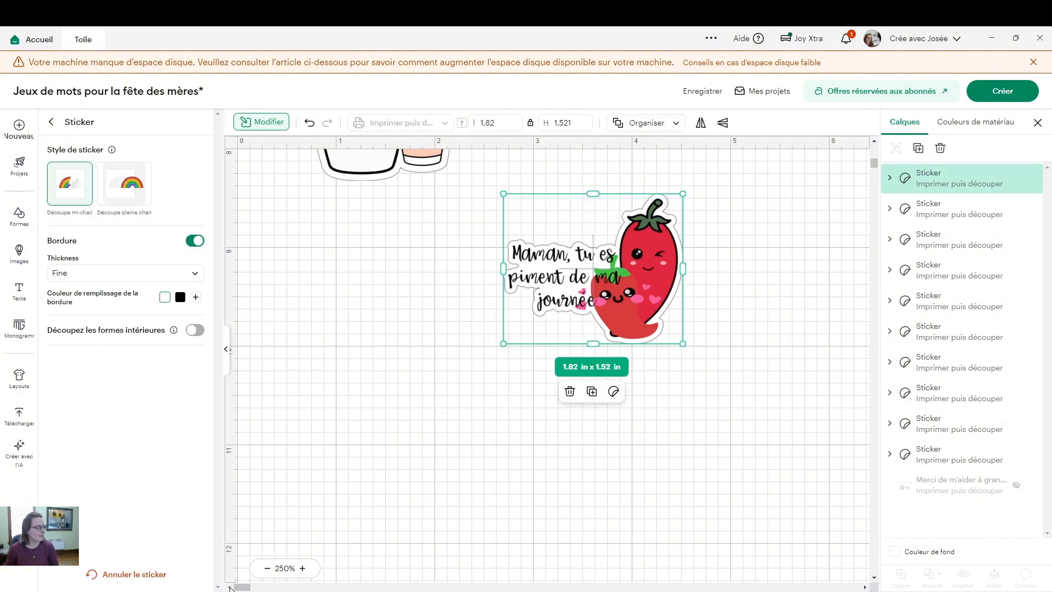
left_click(266, 568)
left_click(265, 569)
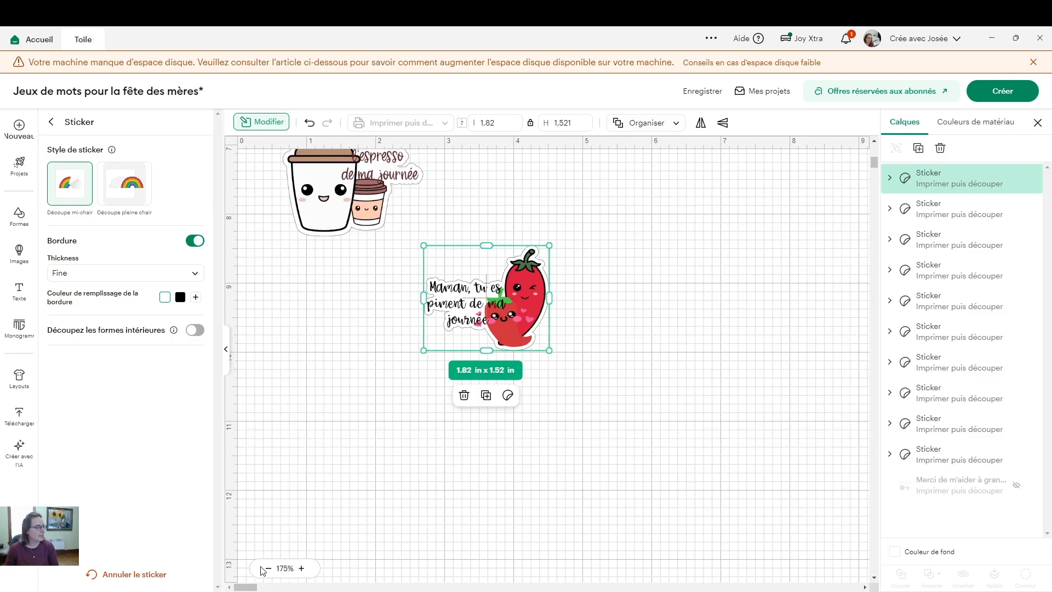
left_click(267, 569)
left_click(267, 569)
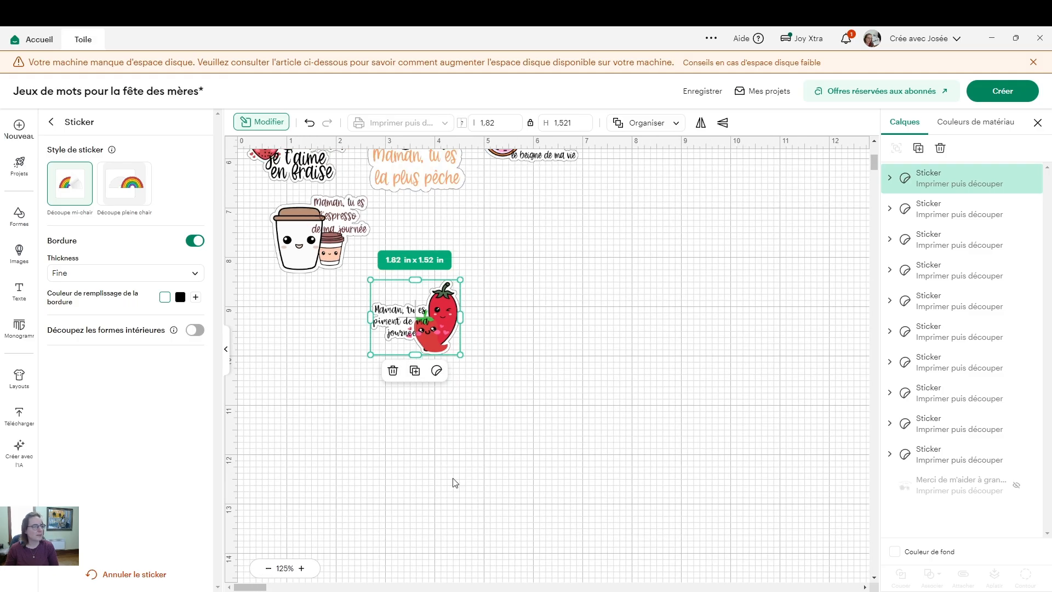
left_click_drag(875, 161, 874, 154)
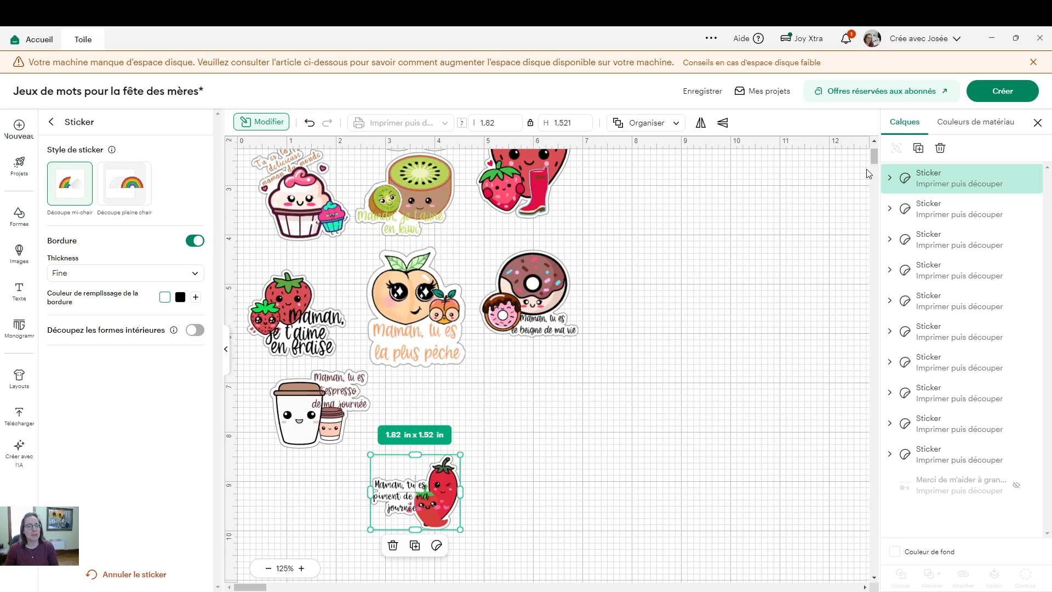
left_click_drag(424, 513, 461, 439)
left_click(631, 418)
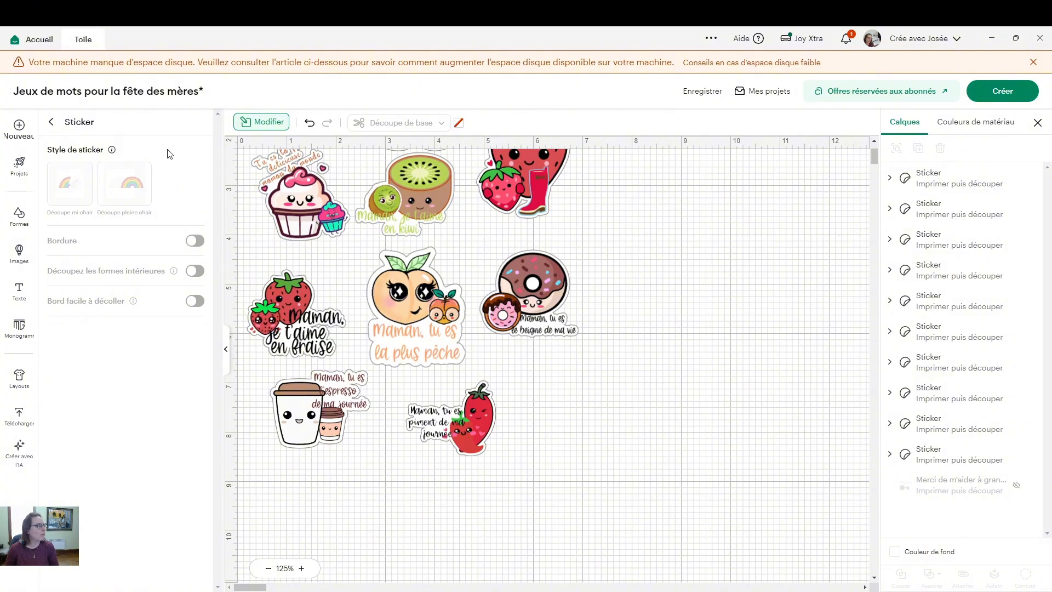
Search the image library for "fruit" and place the smiling peeled banana in the empty area right of the stickers.
left_click(19, 253)
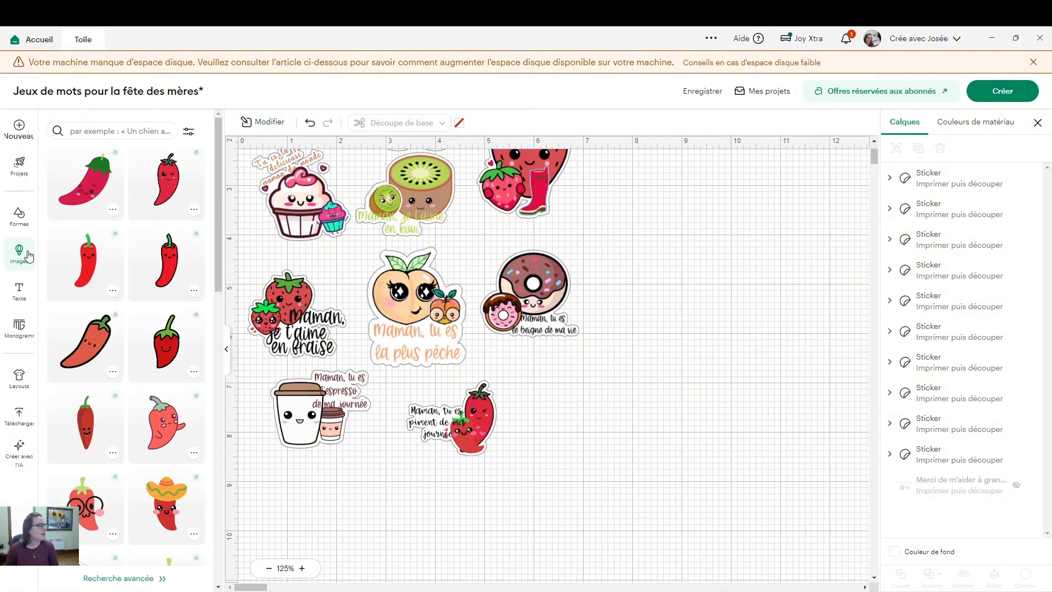
left_click(110, 135)
type("fru")
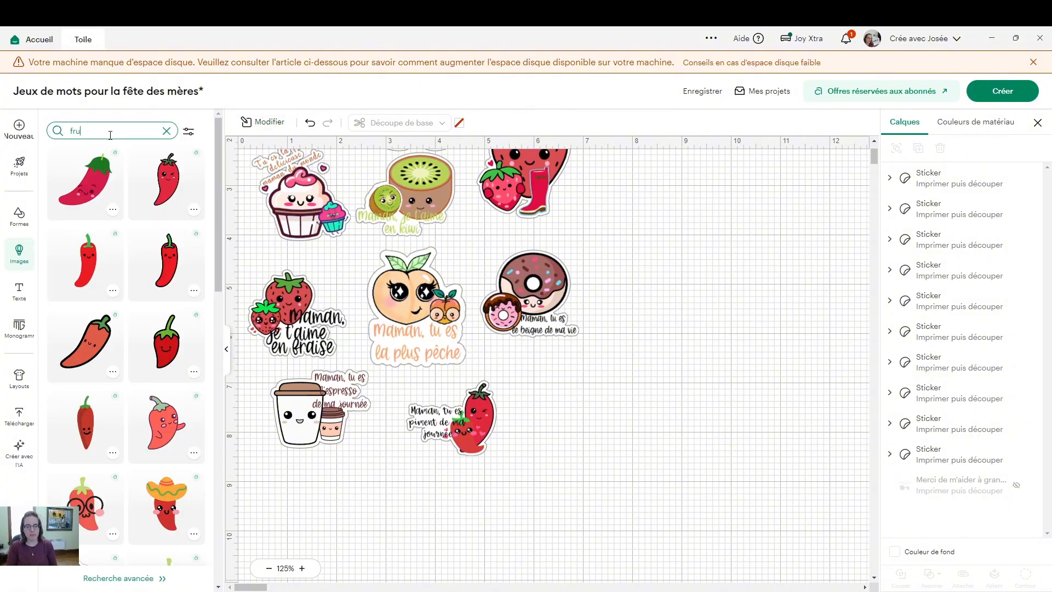
type("it")
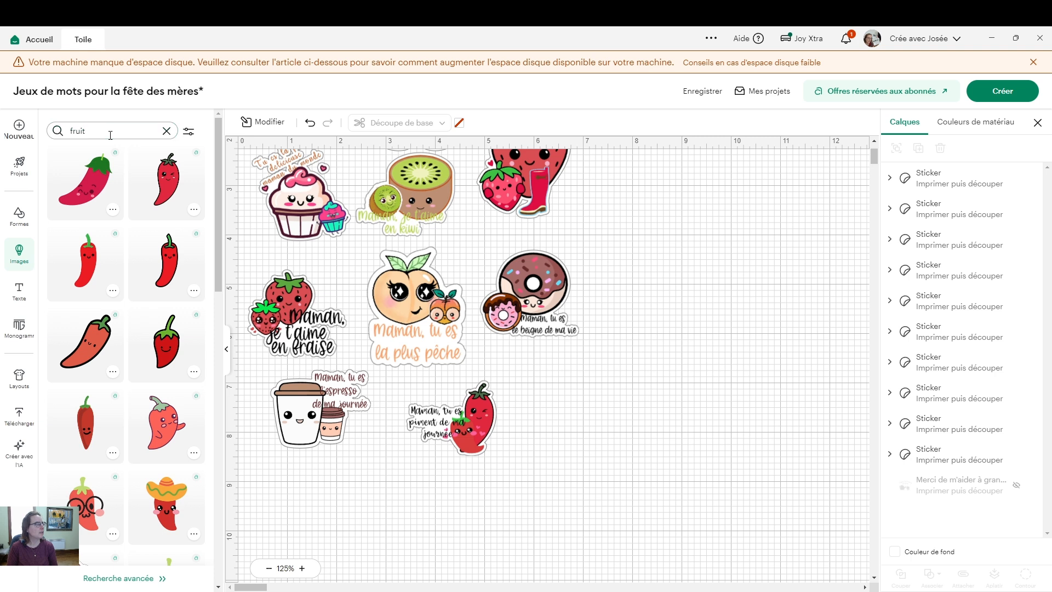
key("Return")
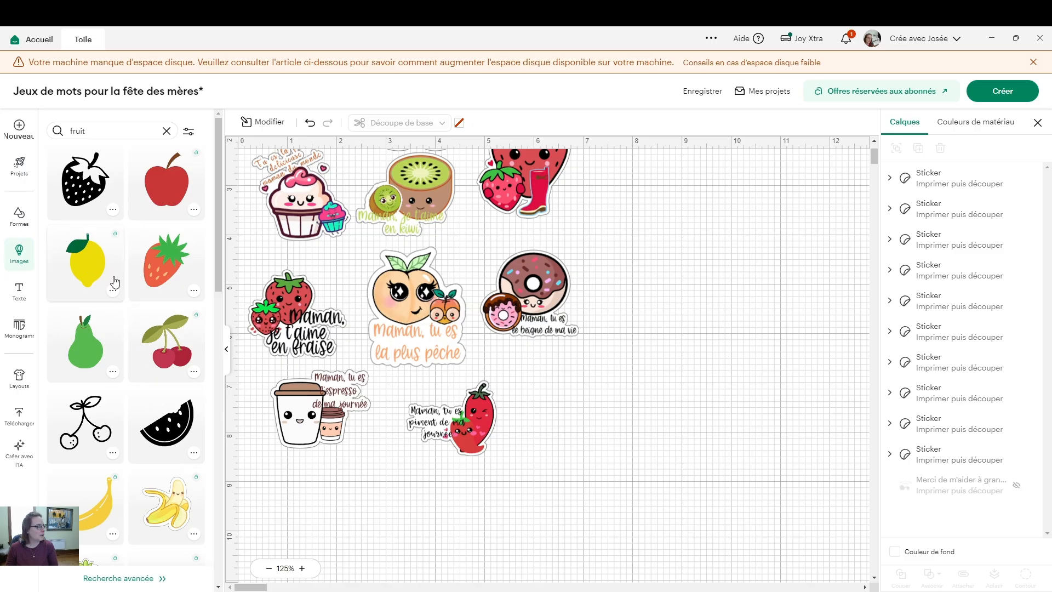
left_click(164, 513)
left_click_drag(365, 327, 679, 415)
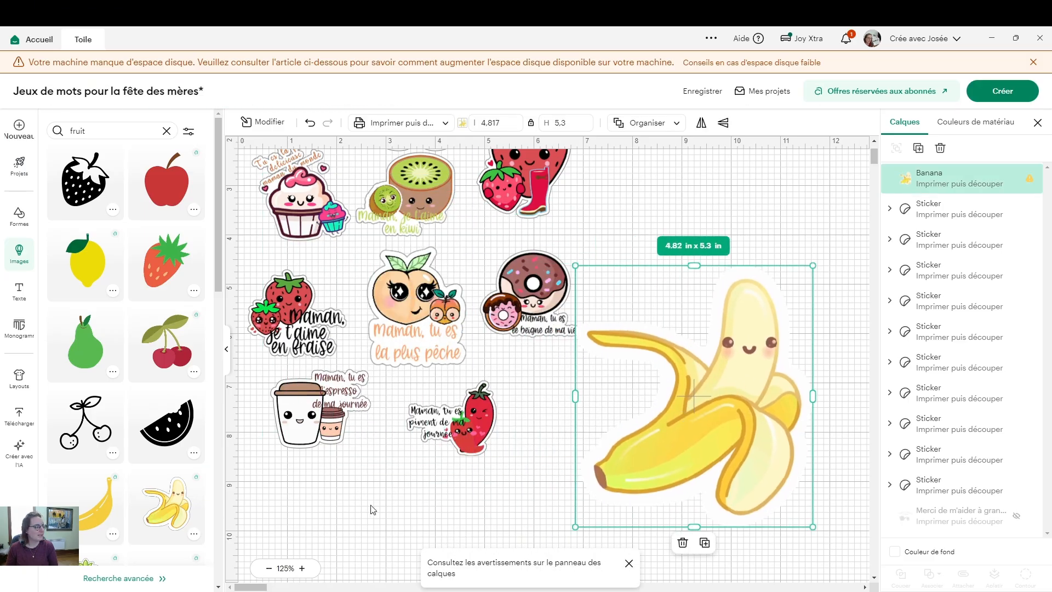
Search the image library for "banane".
left_click_drag(221, 284, 218, 351)
left_click(97, 135)
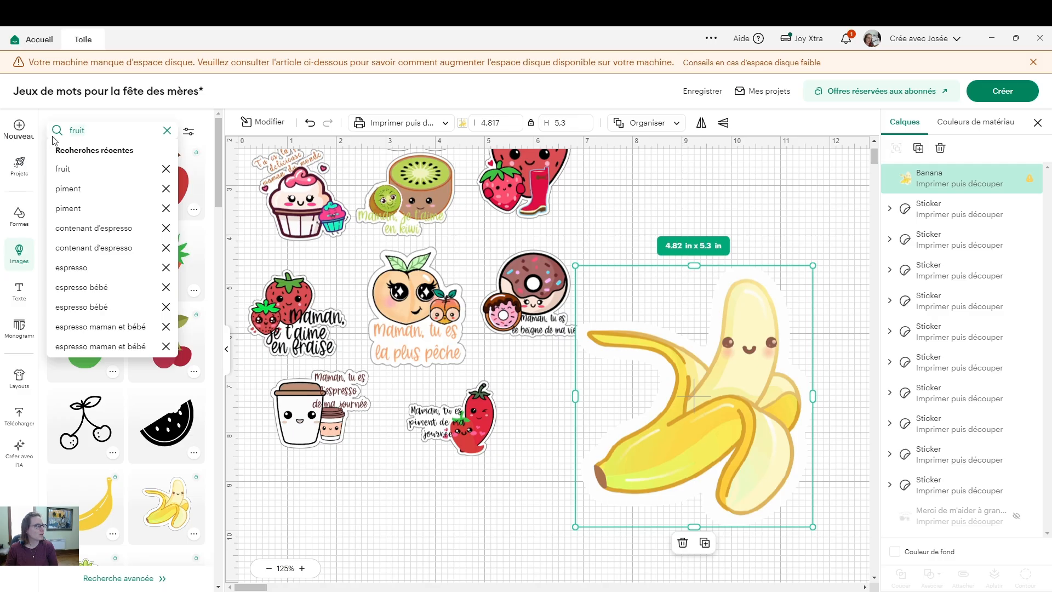
key("BackSpace")
key("BackSpace")
key("BackSpace")
key("BackSpace")
key("BackSpace")
type("banane")
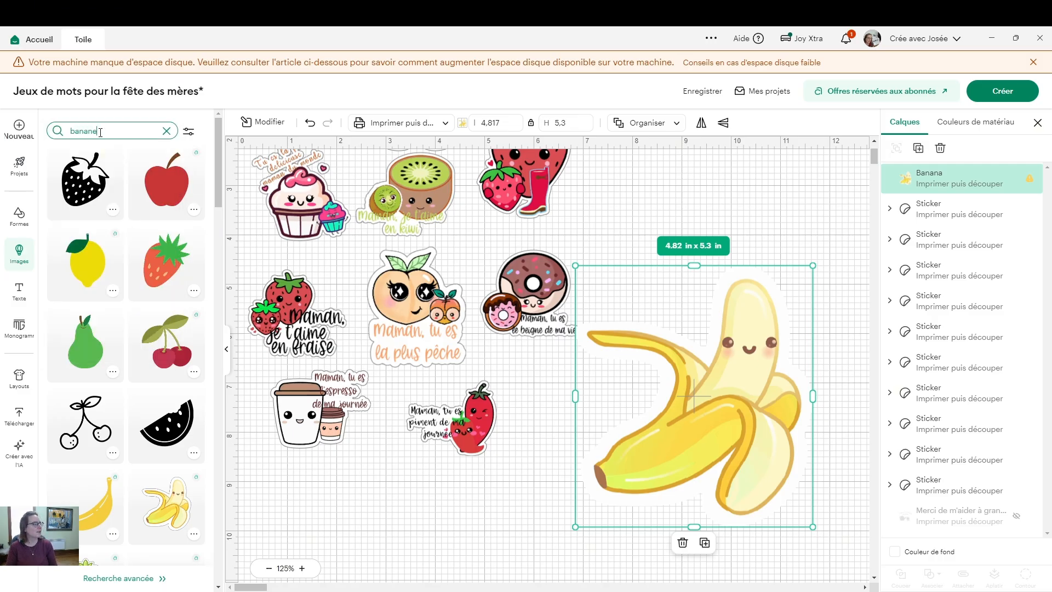
key("Return")
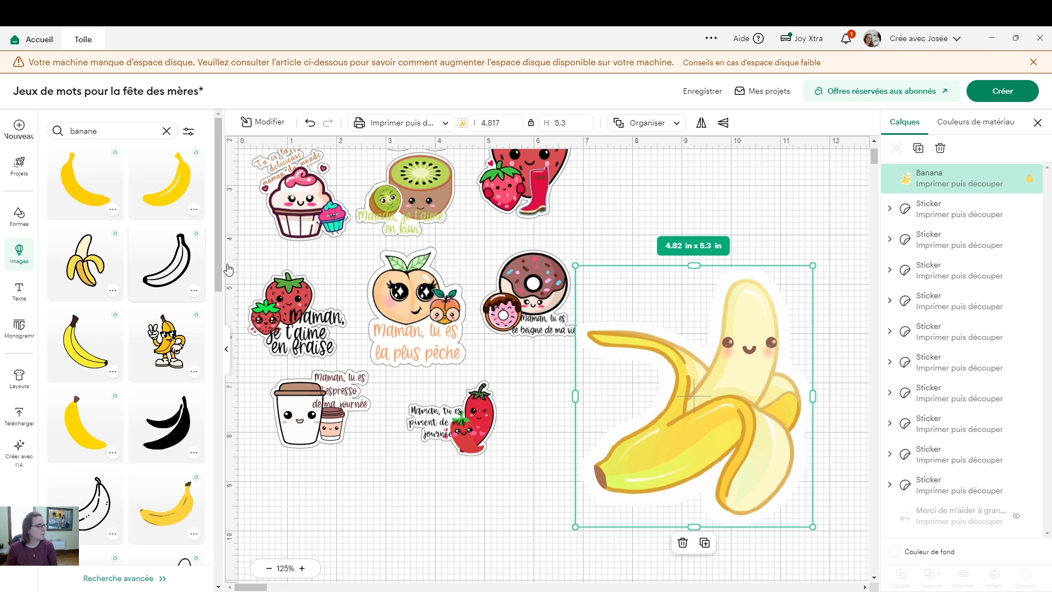
left_click_drag(218, 219, 218, 382)
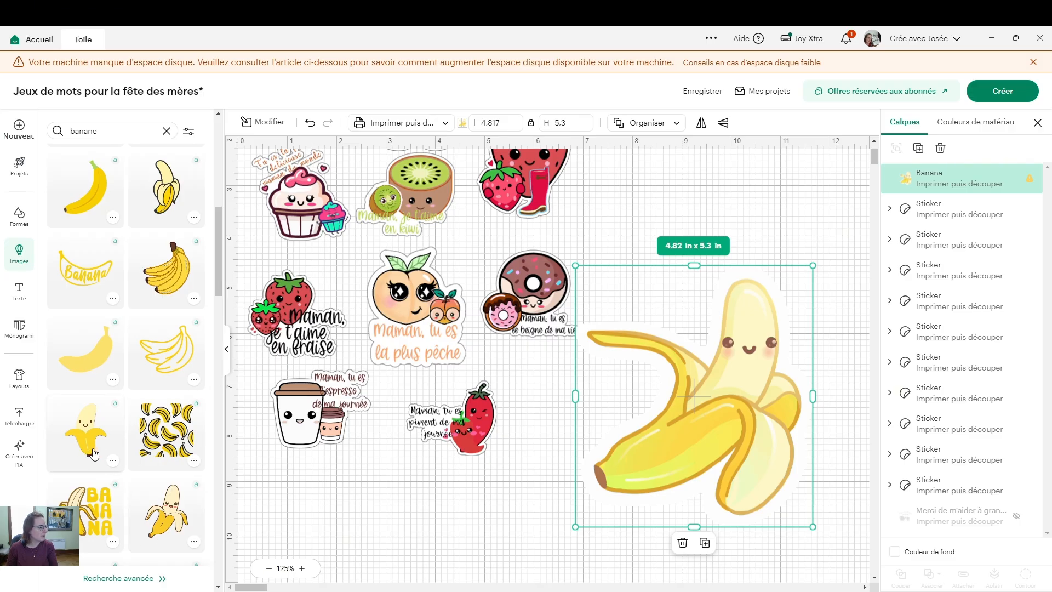
scroll(66, 449, "down", 10)
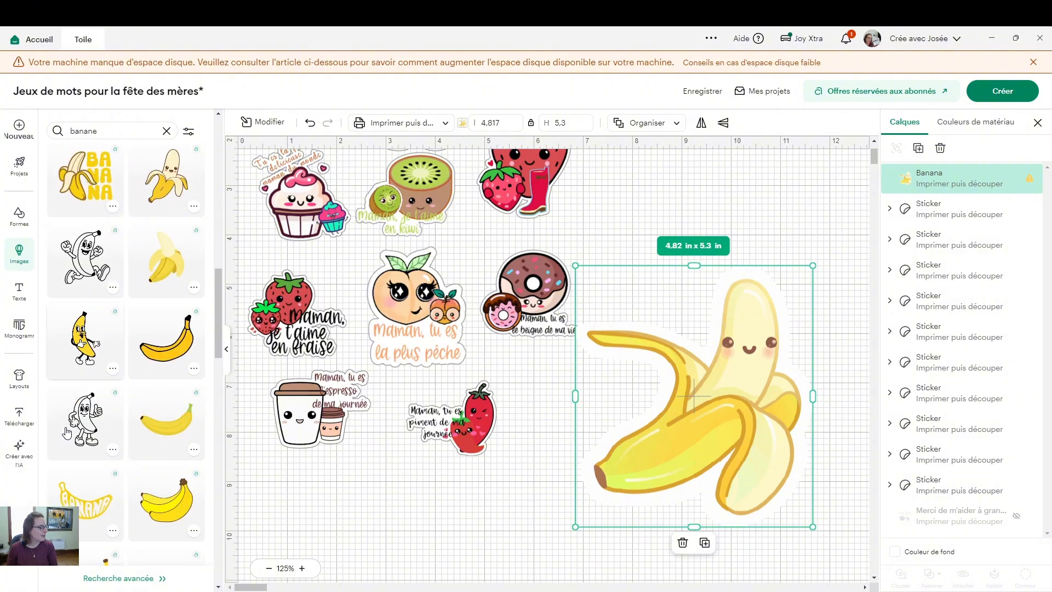
scroll(66, 428, "down", 5)
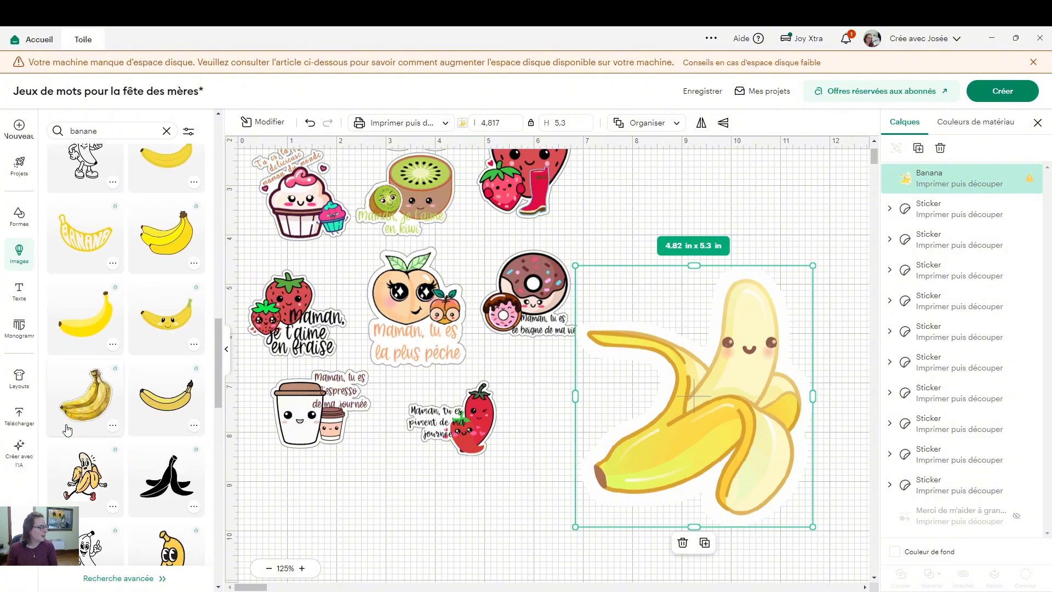
scroll(67, 430, "down", 3)
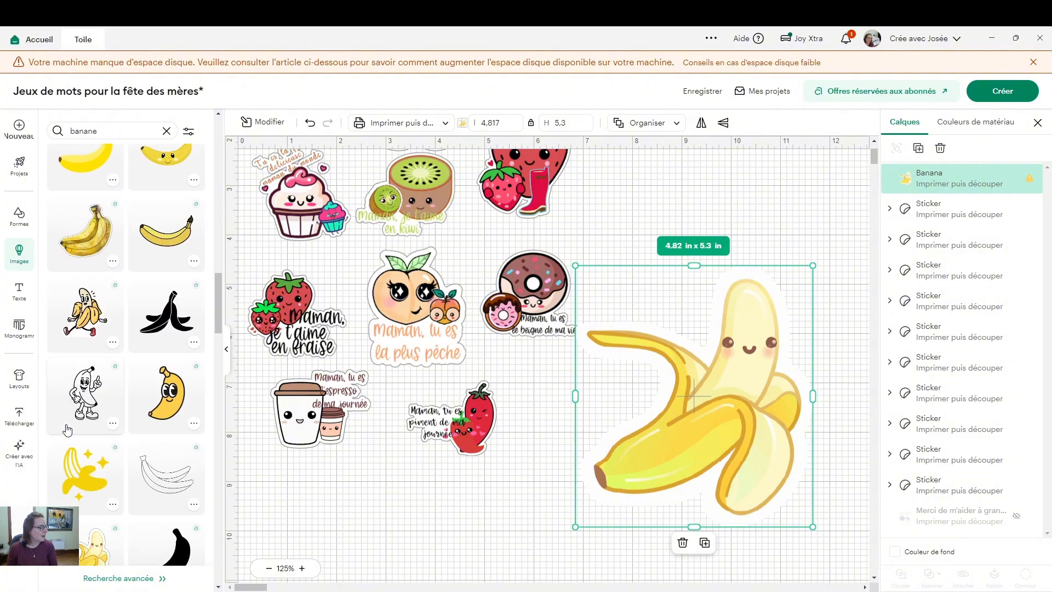
scroll(67, 430, "down", 2)
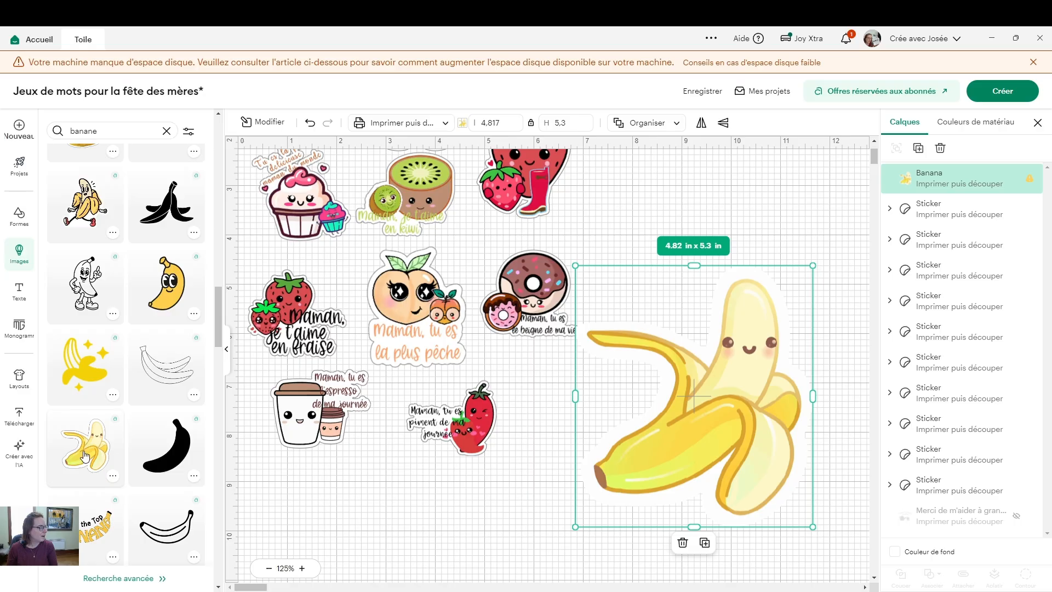
left_click(85, 457)
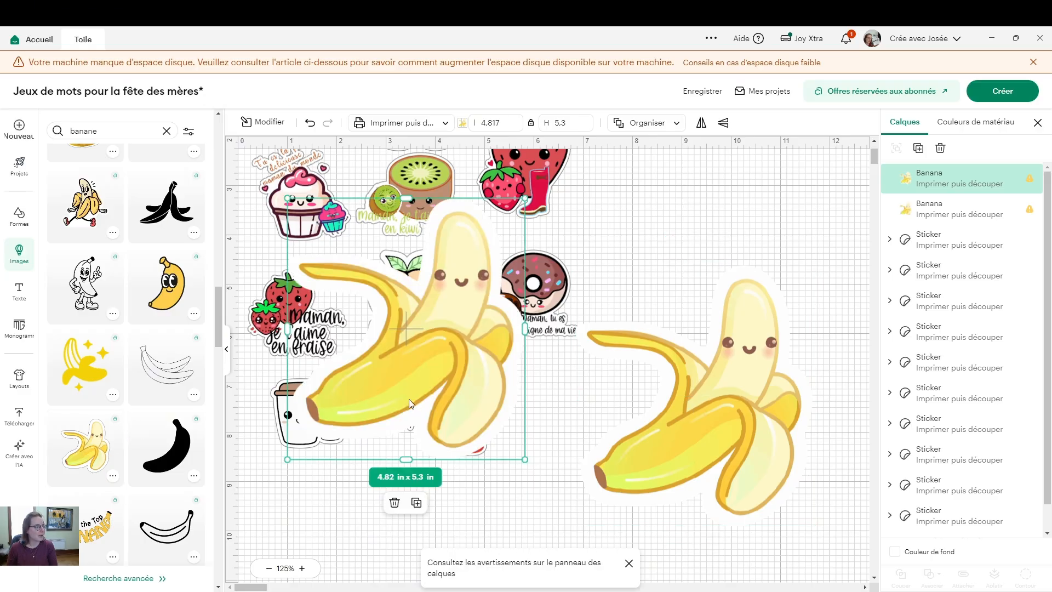
key("Delete")
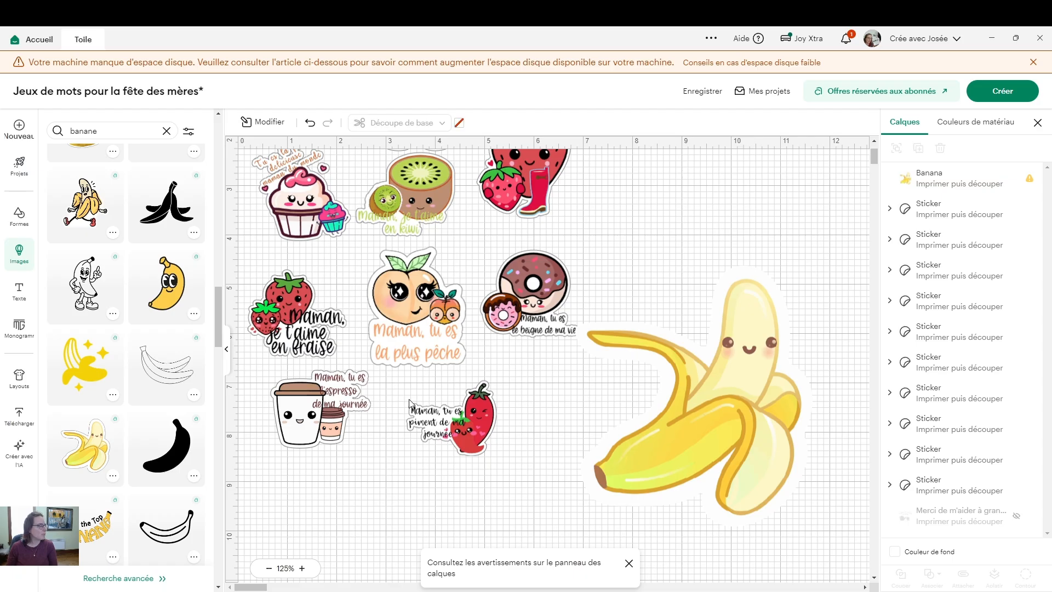
Add the upright smiling half-peeled banana from the results and shrink it to about 4.07 x 5.22 in.
scroll(130, 396, "up", 5)
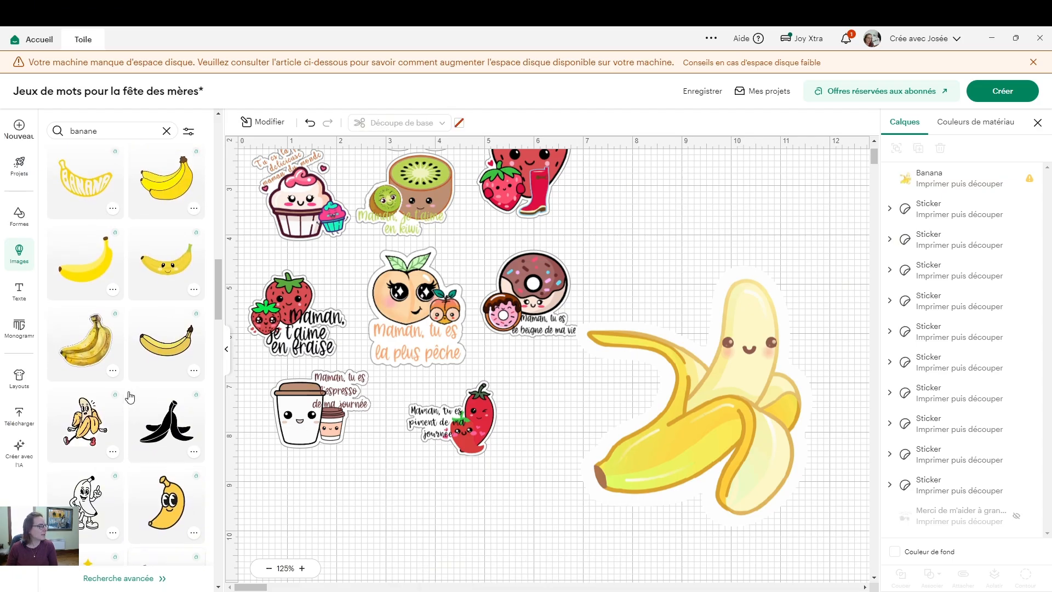
scroll(129, 397, "up", 2)
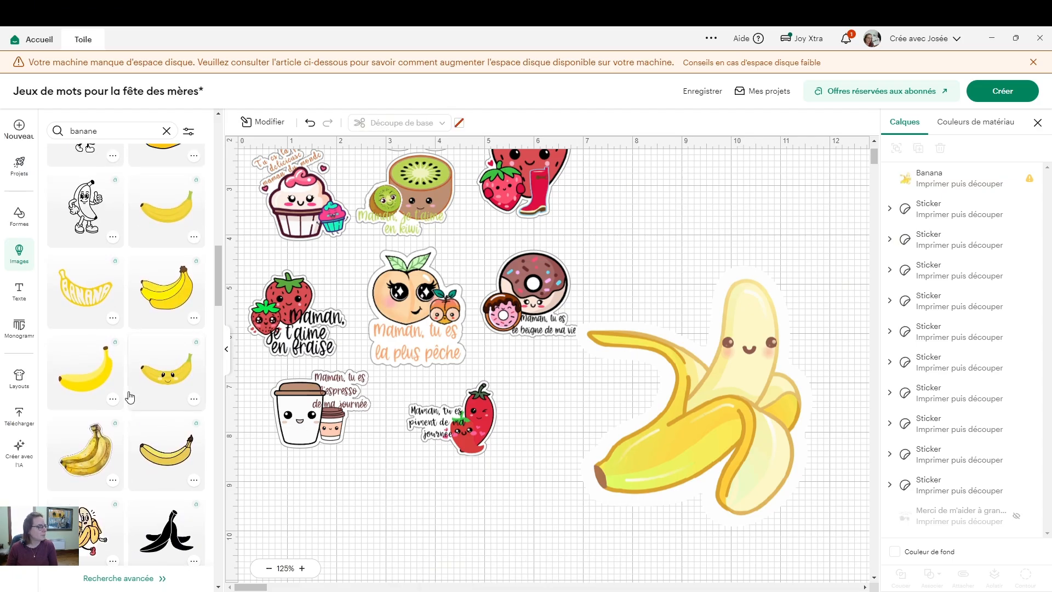
scroll(131, 397, "up", 5)
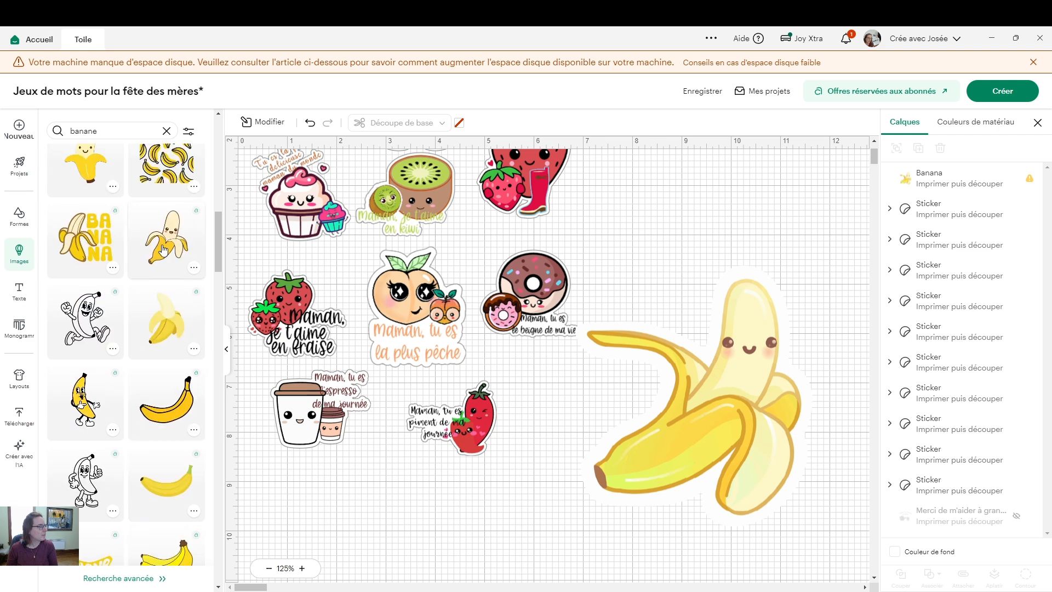
scroll(163, 251, "up", 2)
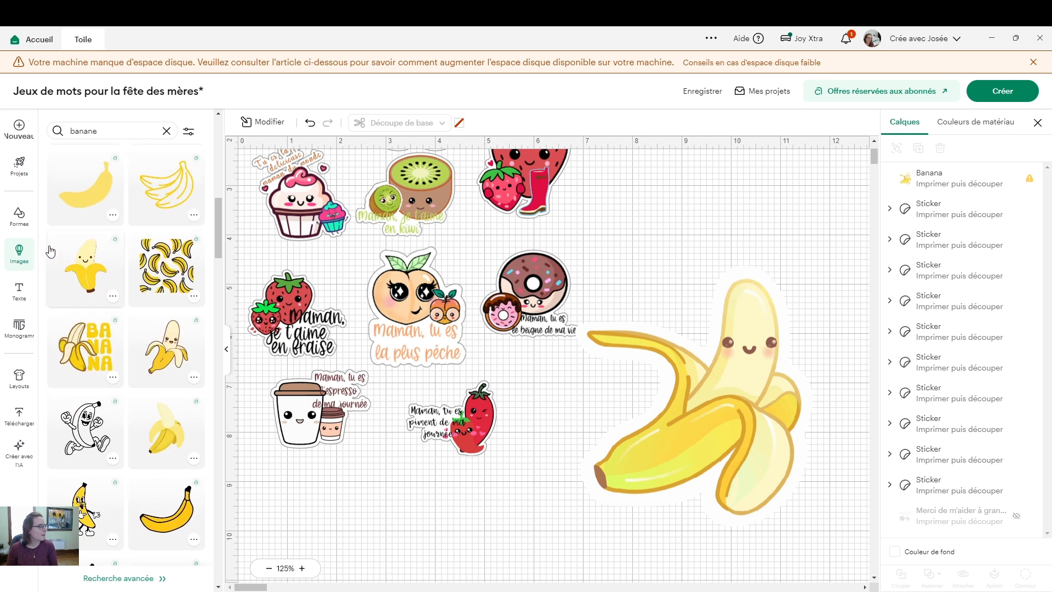
left_click(81, 261)
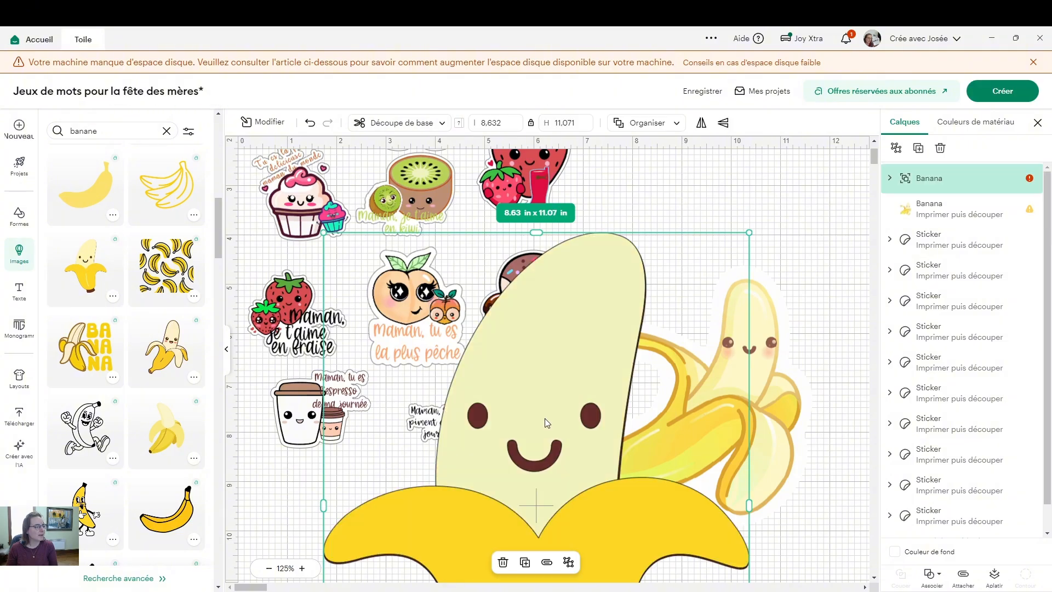
left_click_drag(750, 232, 523, 545)
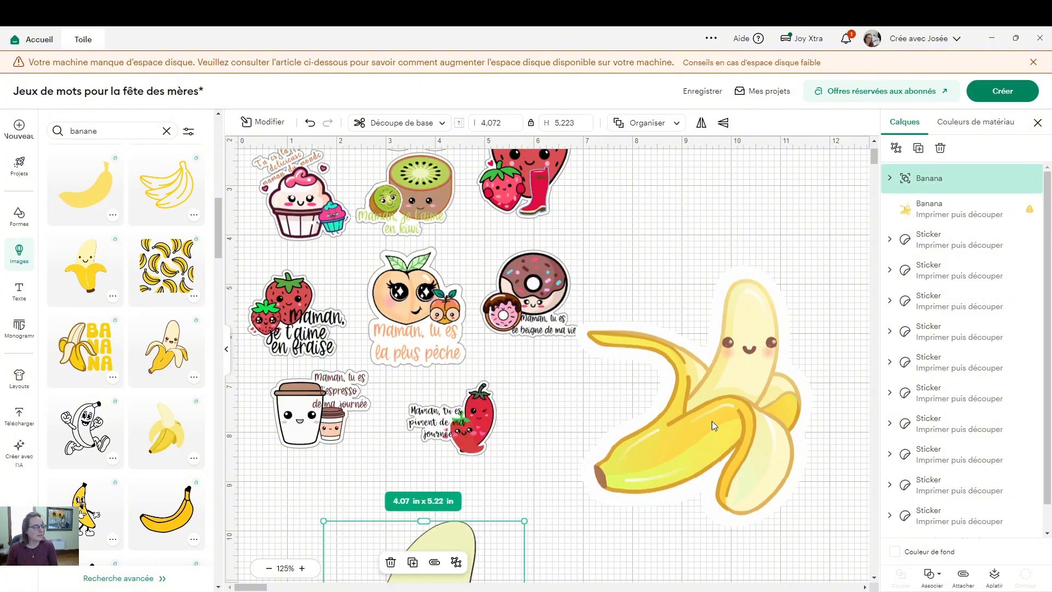
Move the large peeled banana with rosy cheeks down the canvas, beside the upright banana.
scroll(783, 390, "down", 2)
left_click_drag(678, 308, 588, 524)
scroll(588, 524, "down", 5)
Shrink the upright banana to about 2.68 x 3.43 in and place it over the lower part of the large banana.
left_click(421, 323)
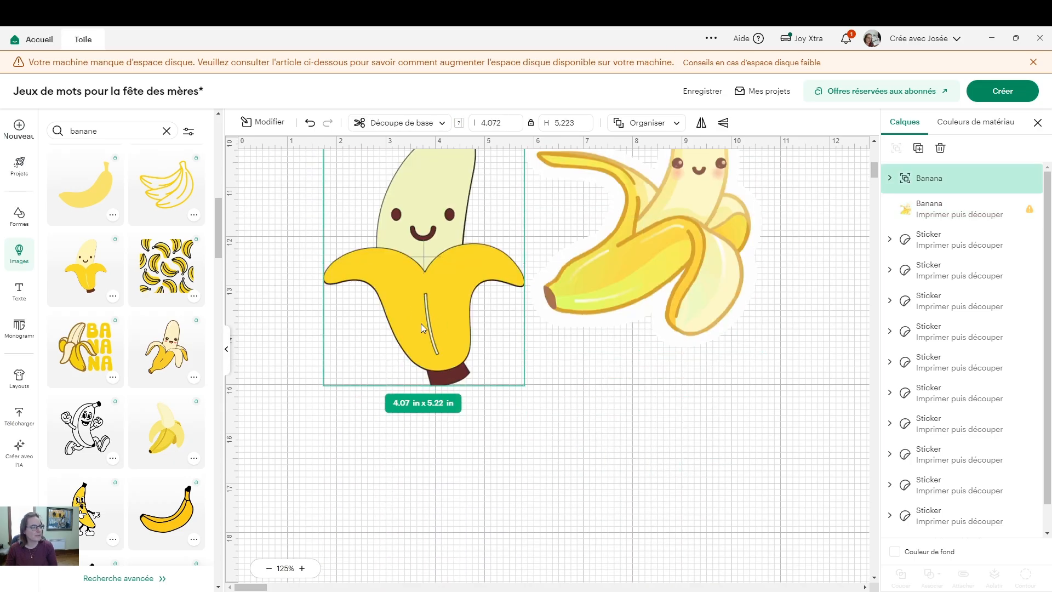
left_click_drag(523, 387, 455, 297)
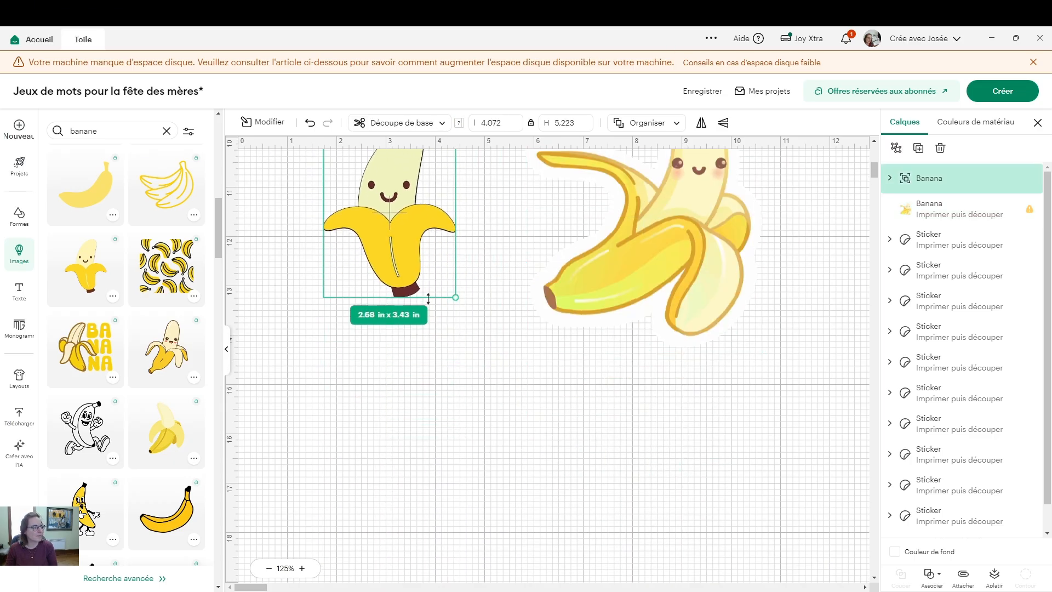
left_click_drag(413, 255, 607, 281)
left_click(694, 473)
scroll(673, 468, "up", 4)
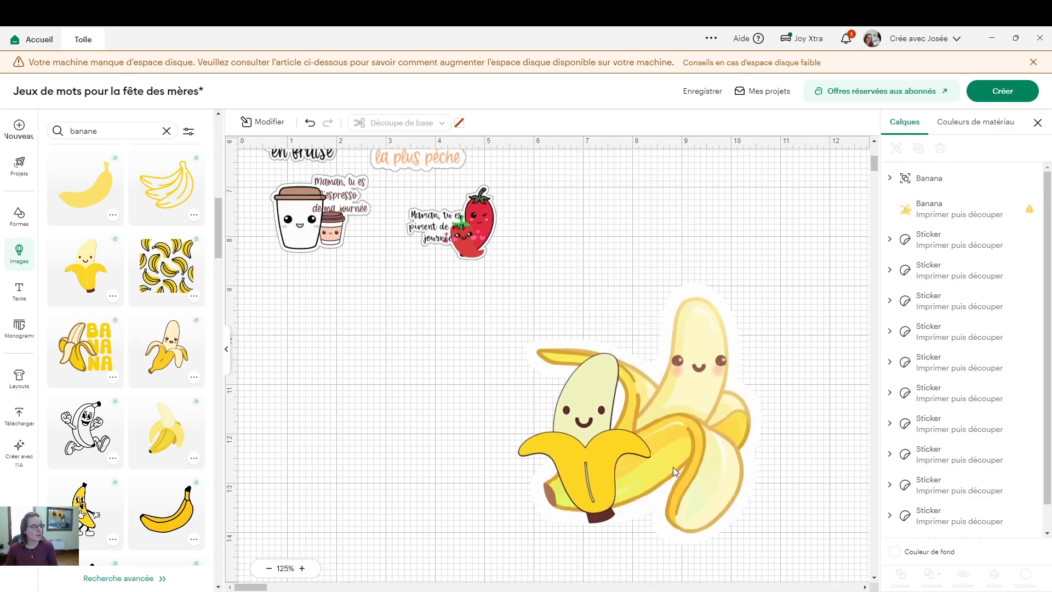
Add a text object beside the bananas beginning with "Maman, ton sourire est".
left_click(19, 292)
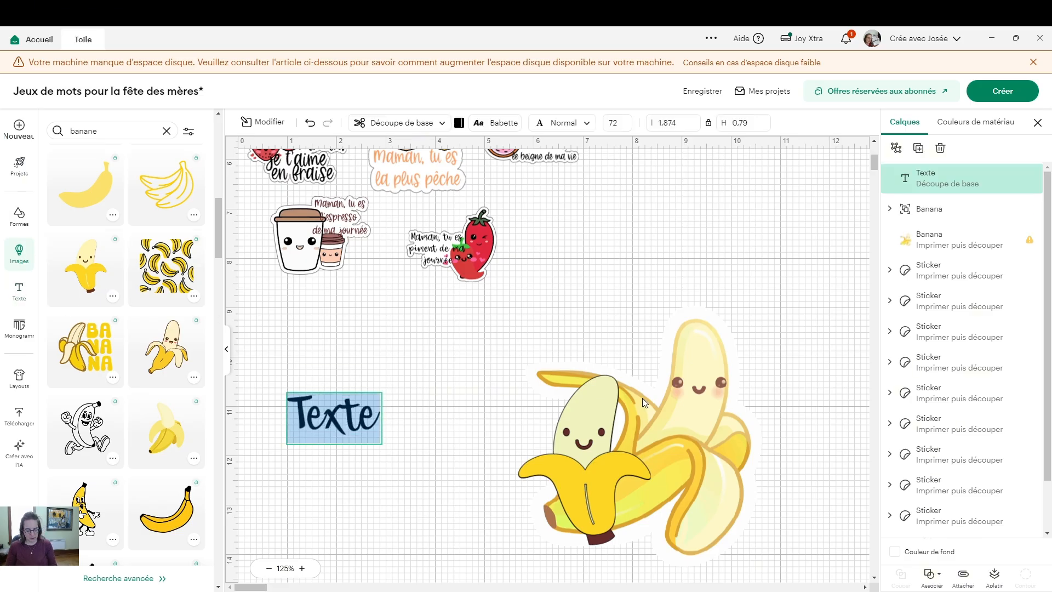
type("Ma")
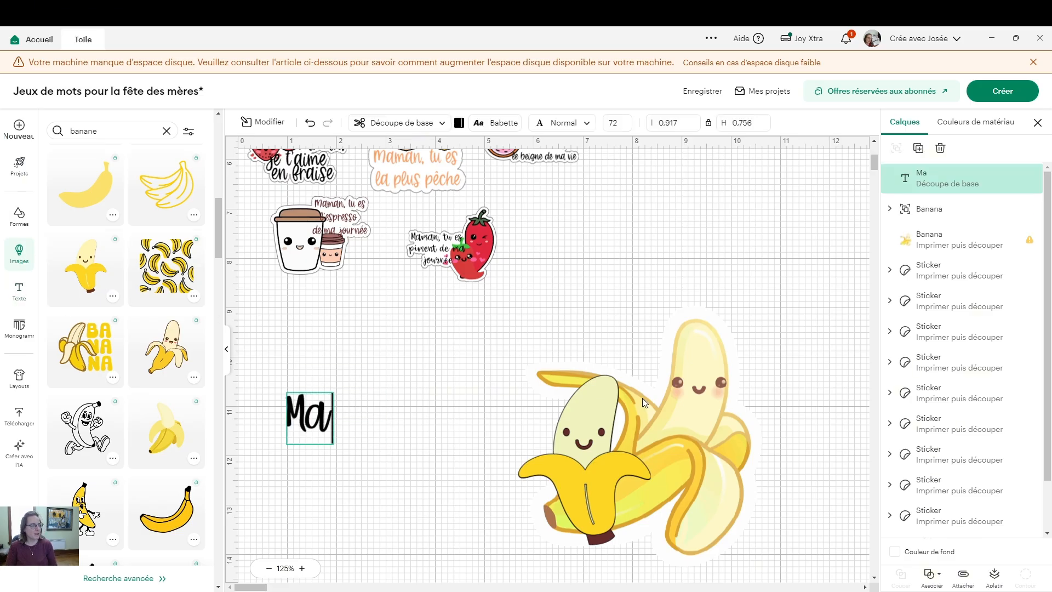
type("ma")
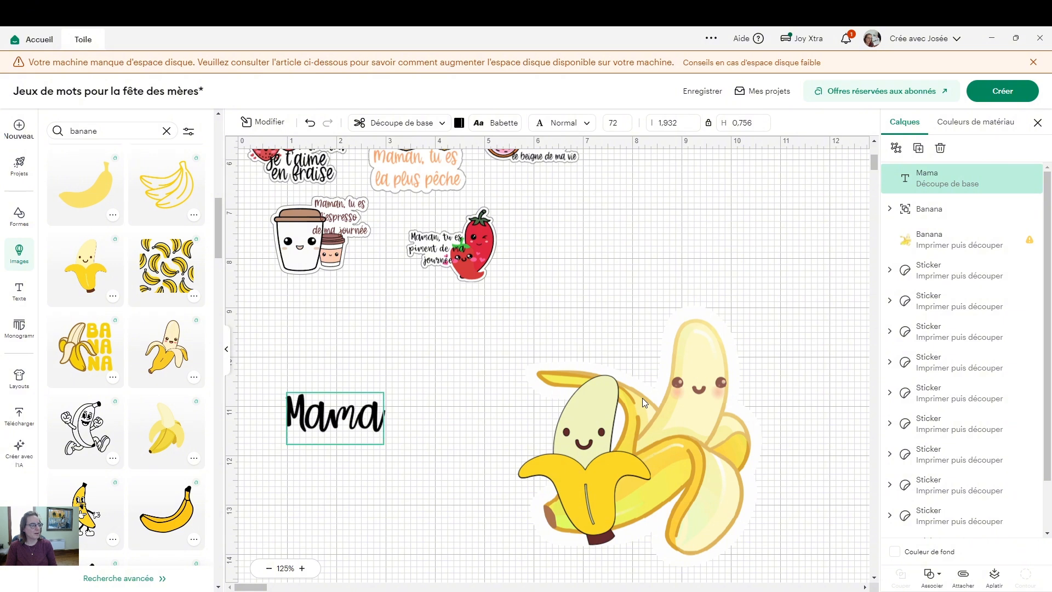
type("n, ton s")
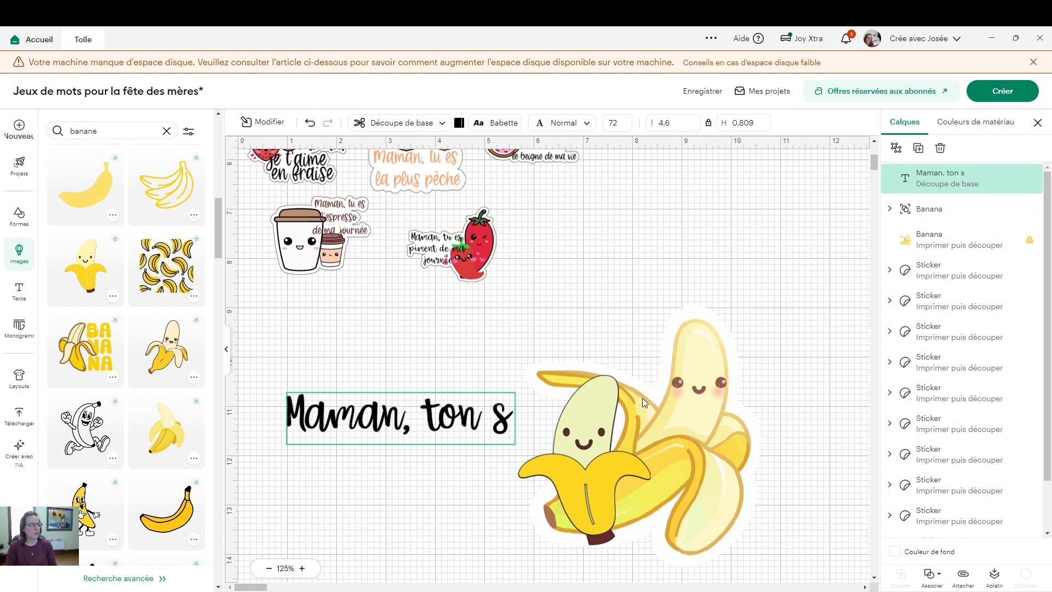
type("ourire")
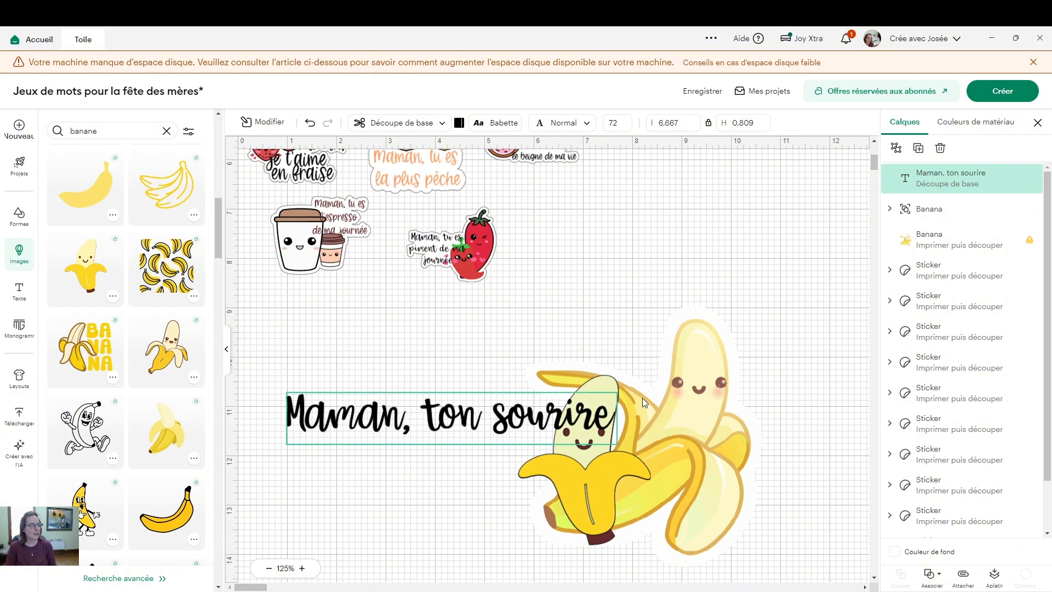
type(" est comem")
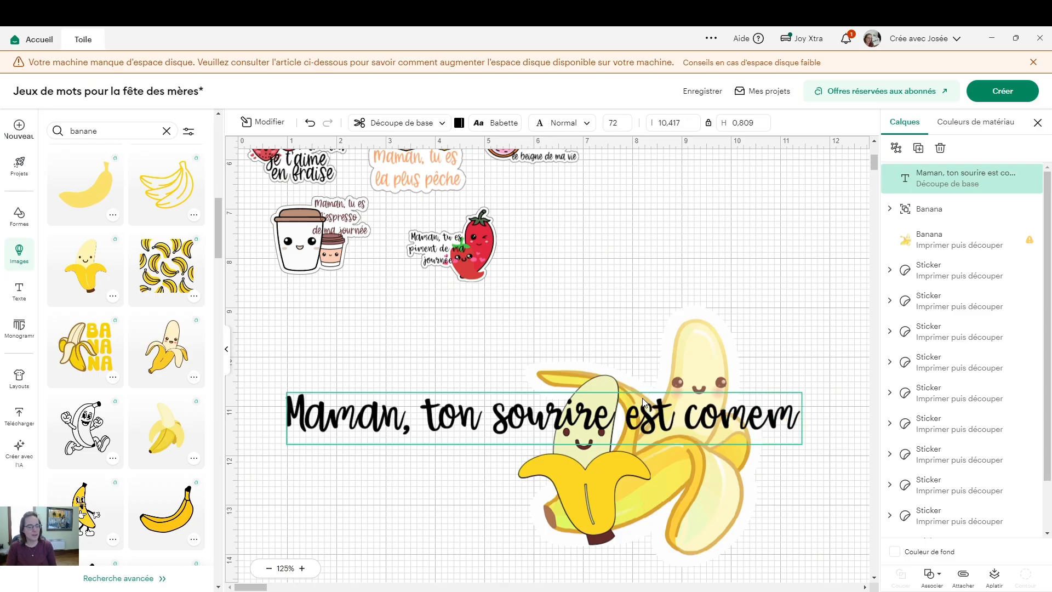
Correct the misspelled last word to "comme" and continue the text with "une banana".
key("BackSpace")
key("BackSpace")
key("BackSpace")
key("BackSpace")
key("BackSpace")
key("BackSpace")
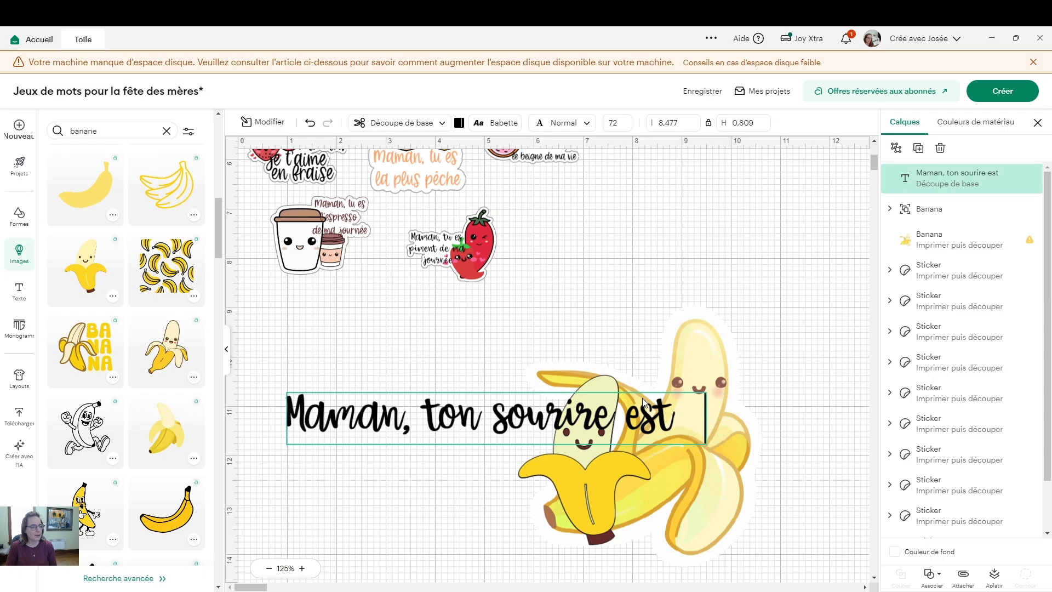
type("comm")
key("Left")
type("e")
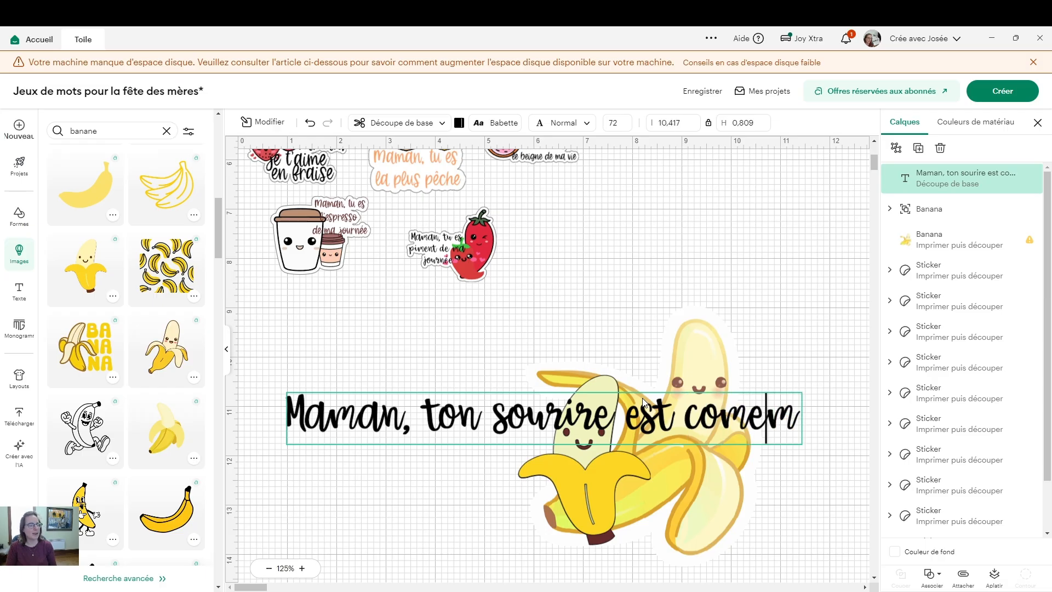
key("Right")
key("BackSpace")
key("BackSpace")
key("BackSpace")
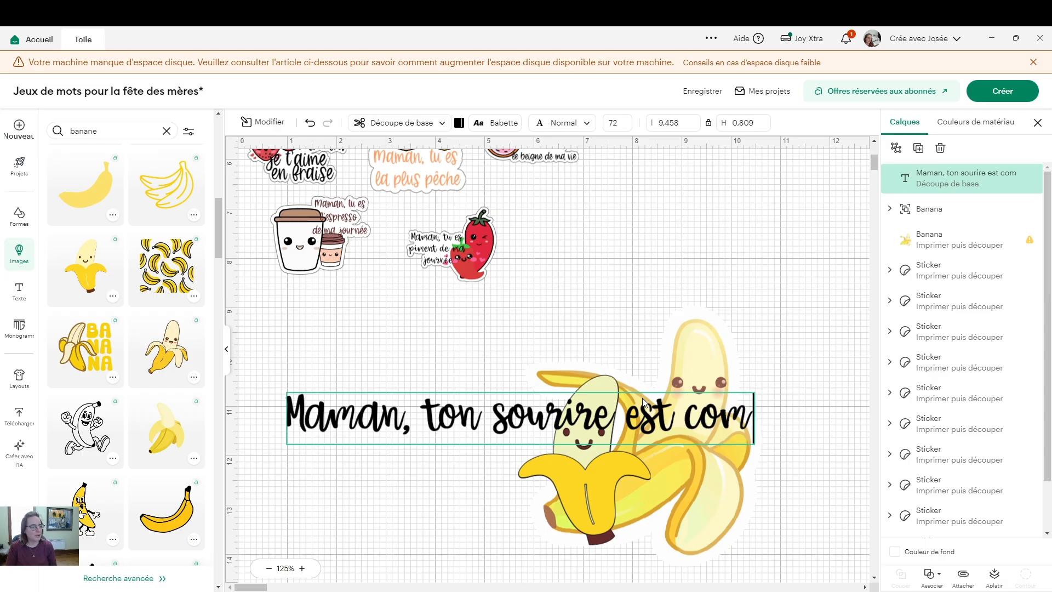
type("mme une")
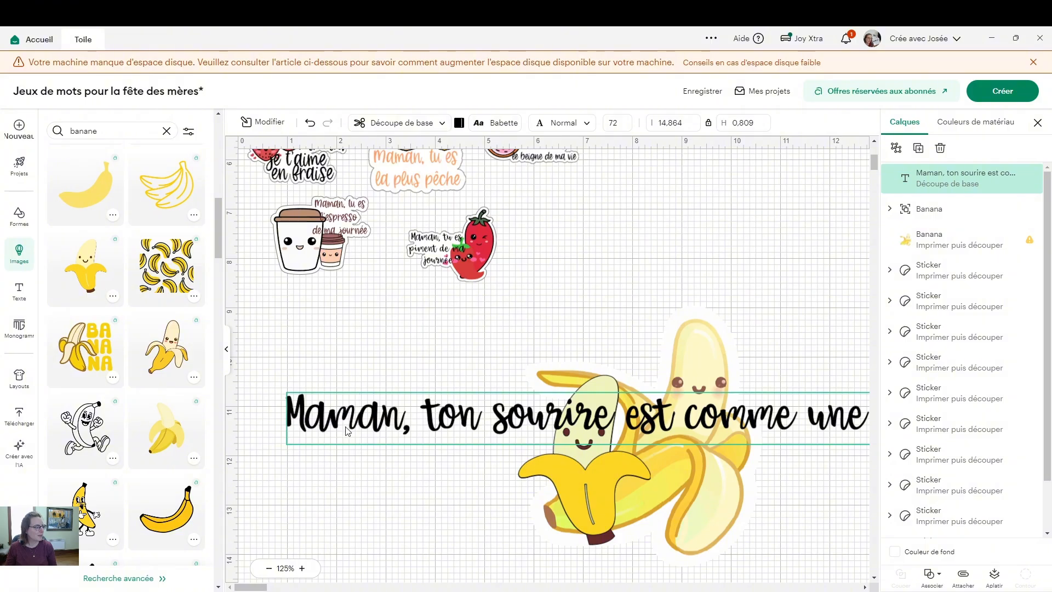
Move the text to the canvas's left edge and break it into two lines after "sourire".
double_click(328, 411)
key("Escape")
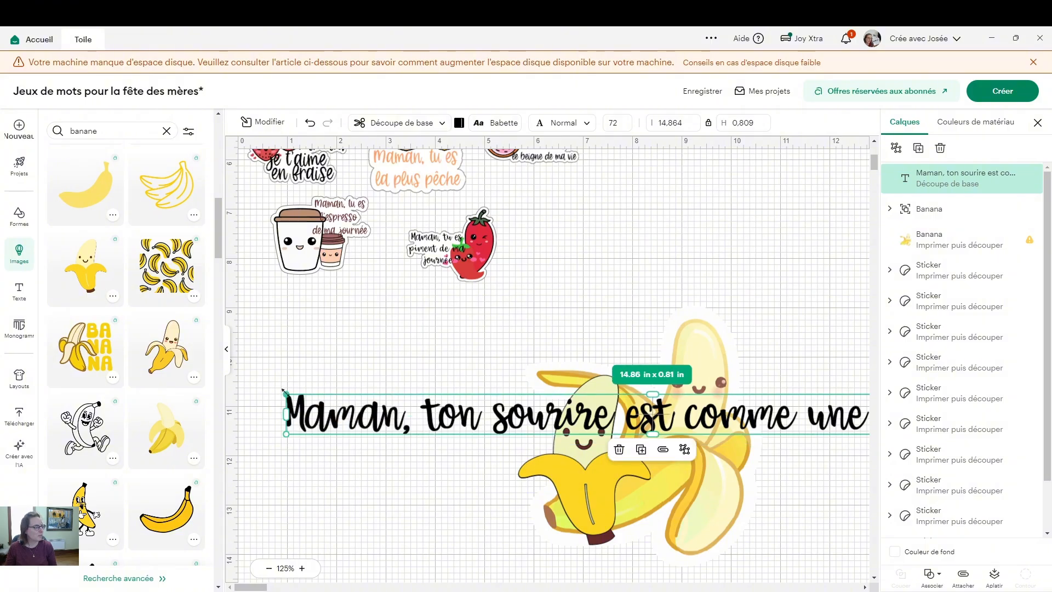
left_click_drag(291, 409, 240, 413)
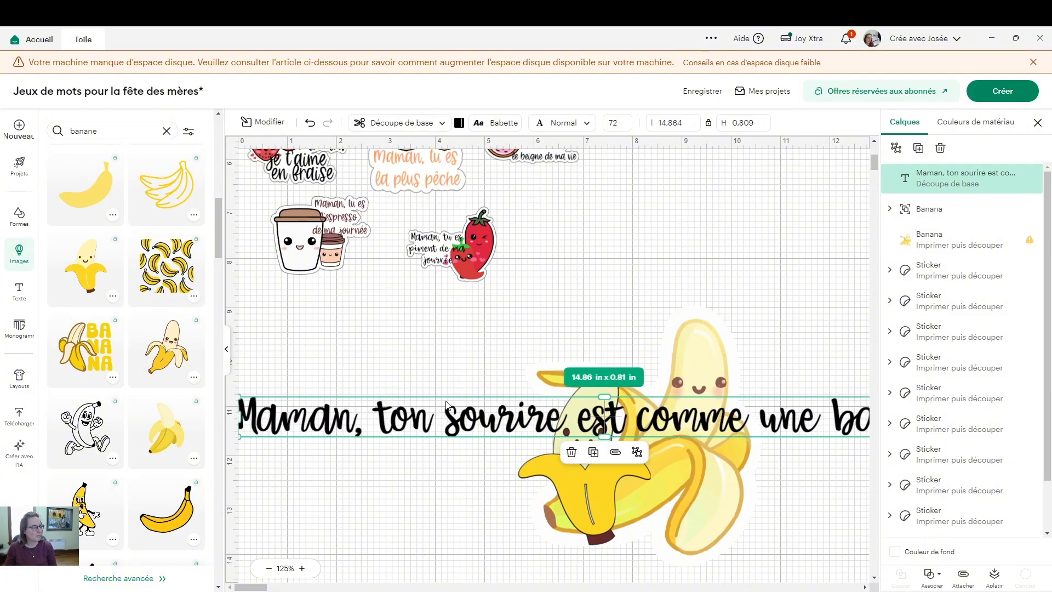
double_click(573, 417)
left_click(567, 416)
key("Return")
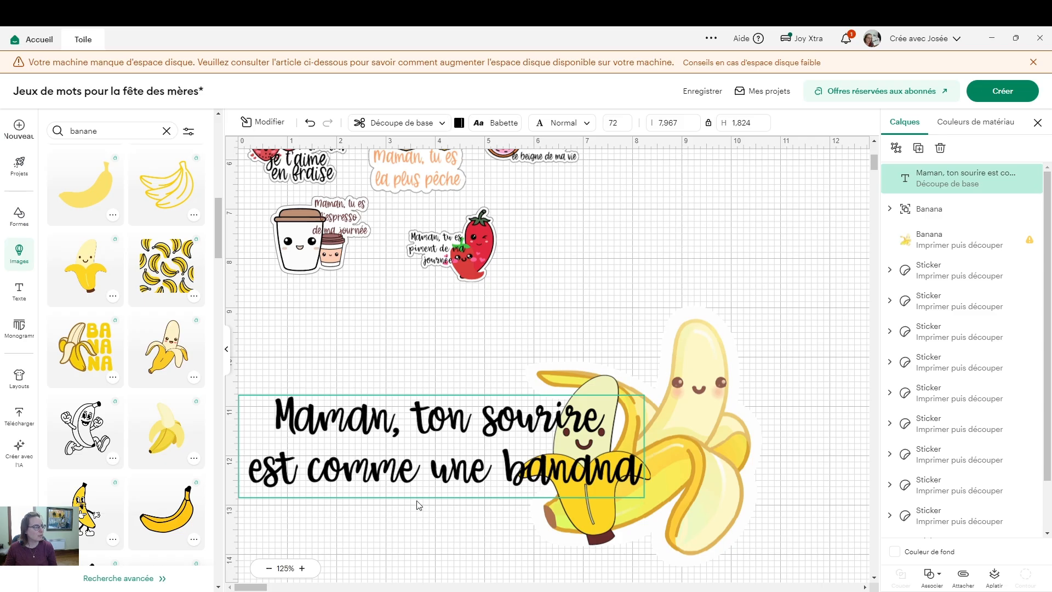
Correct the last word of the text to "banane".
left_click(632, 475)
double_click(633, 475)
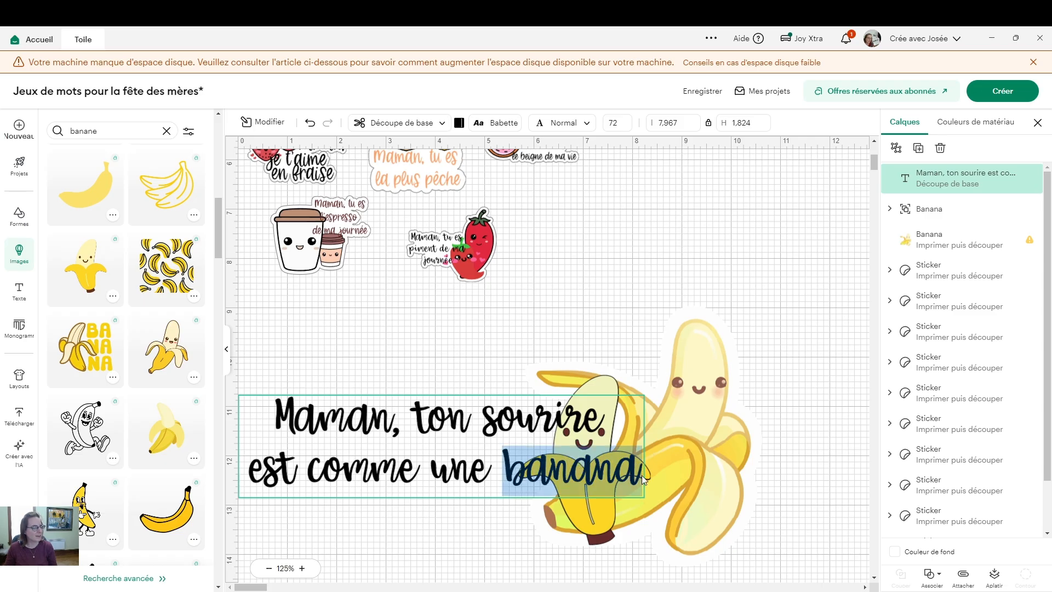
left_click(642, 475)
key("BackSpace")
type("e")
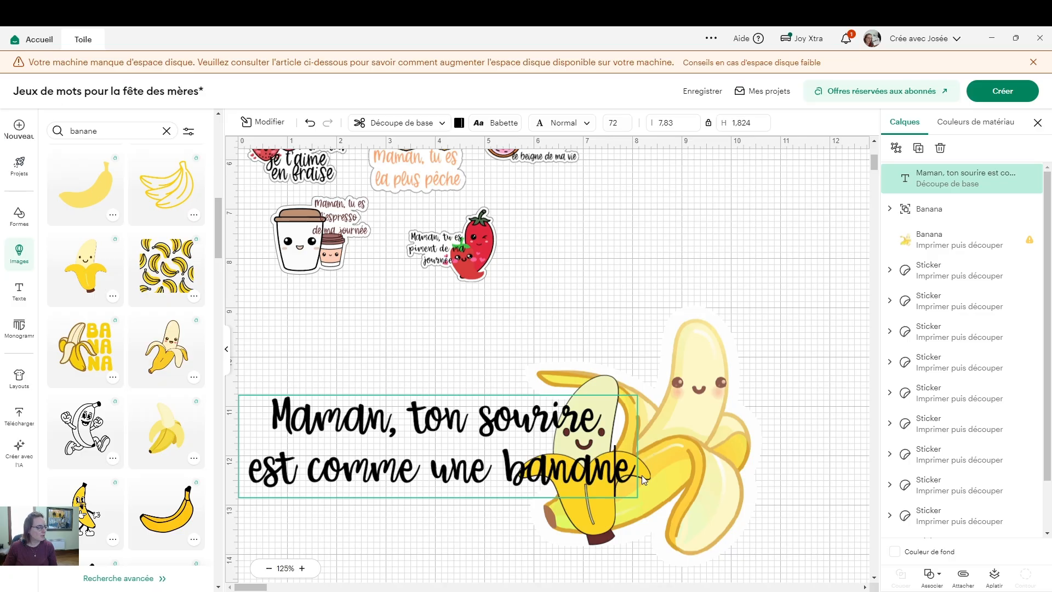
Insert the word "doux" after "est" in the second line of the banana text and finish editing.
key("Left")
key("Left")
key("Left")
key("Left")
key("Left")
key("Left")
key("Left")
key("Left")
key("Left")
key("Left")
key("Left")
key("Left")
key("Left")
key("Left")
key("Left")
key("Left")
type("es")
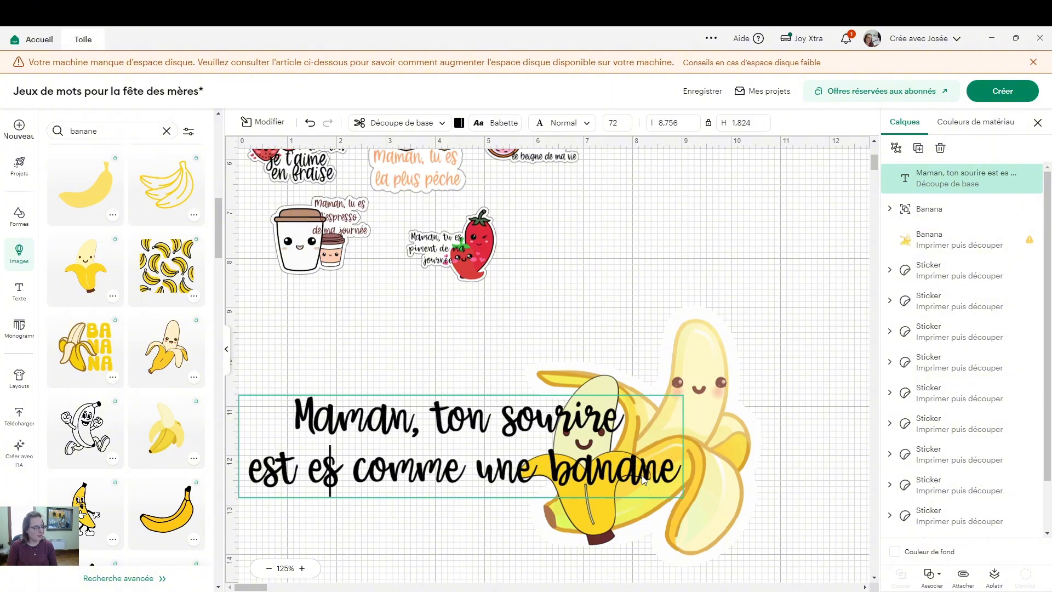
key("BackSpace")
key("BackSpace")
type("d")
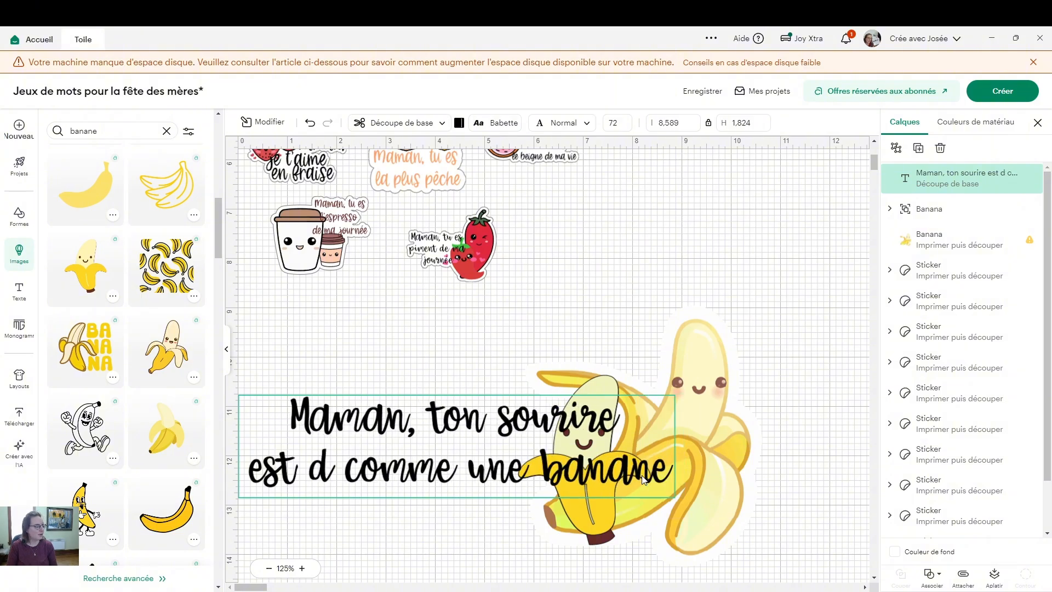
type("oux")
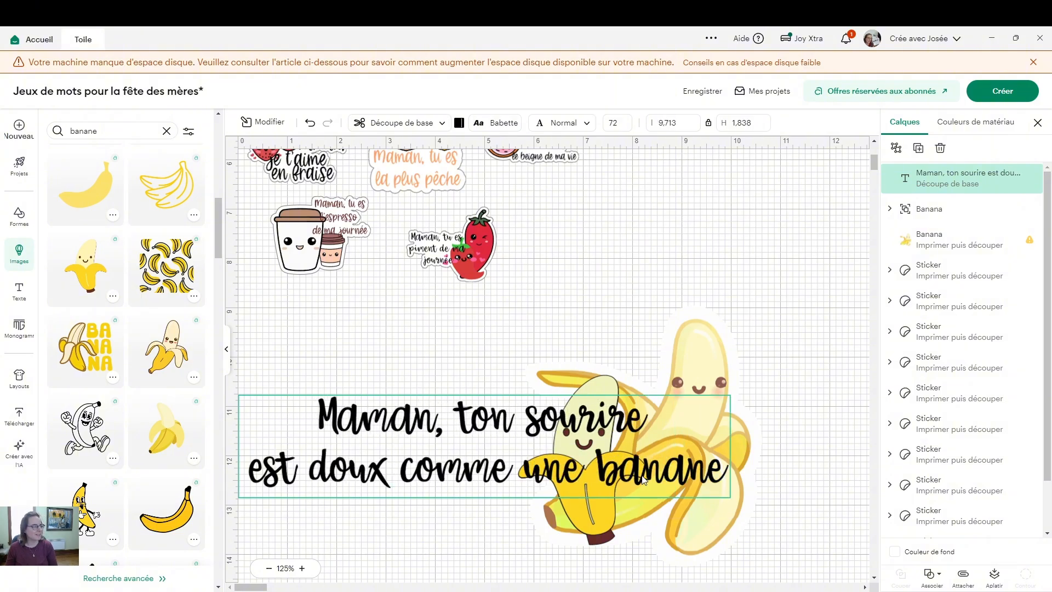
left_click(575, 422)
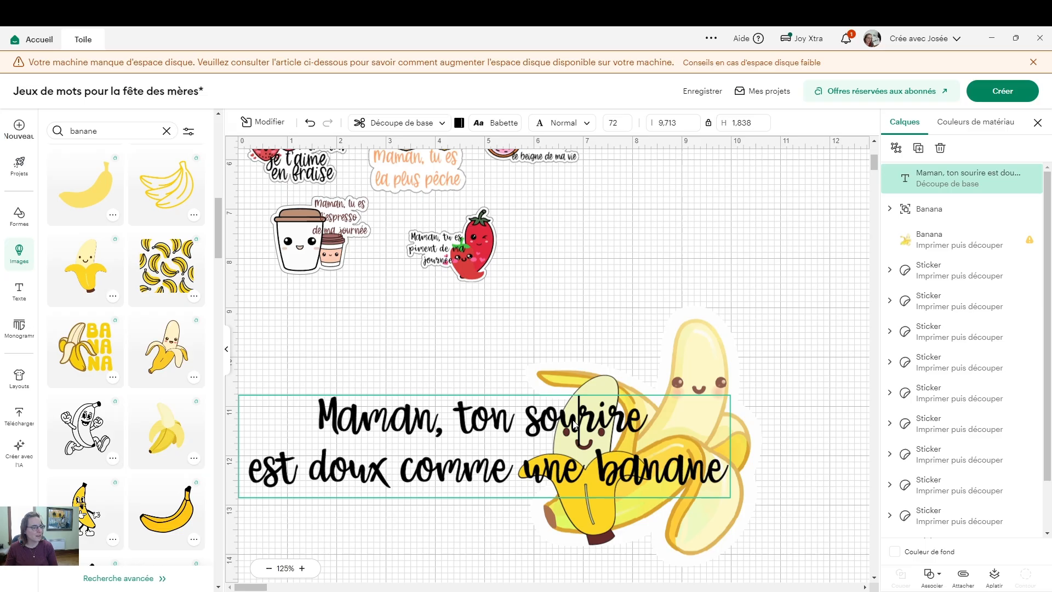
double_click(651, 425)
left_click(680, 422)
left_click(529, 337)
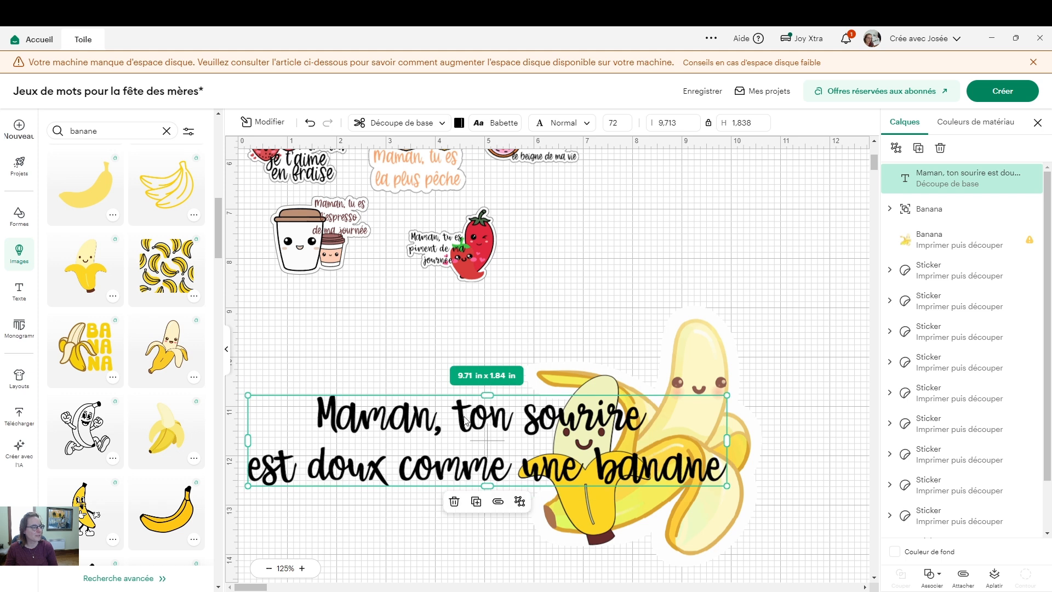
Shrink the text to about 4.06 in wide, place it above the smaller banana and tilt it so it rises toward the right.
left_click_drag(722, 395, 427, 453)
left_click_drag(430, 495, 451, 495)
left_click_drag(345, 478, 600, 360)
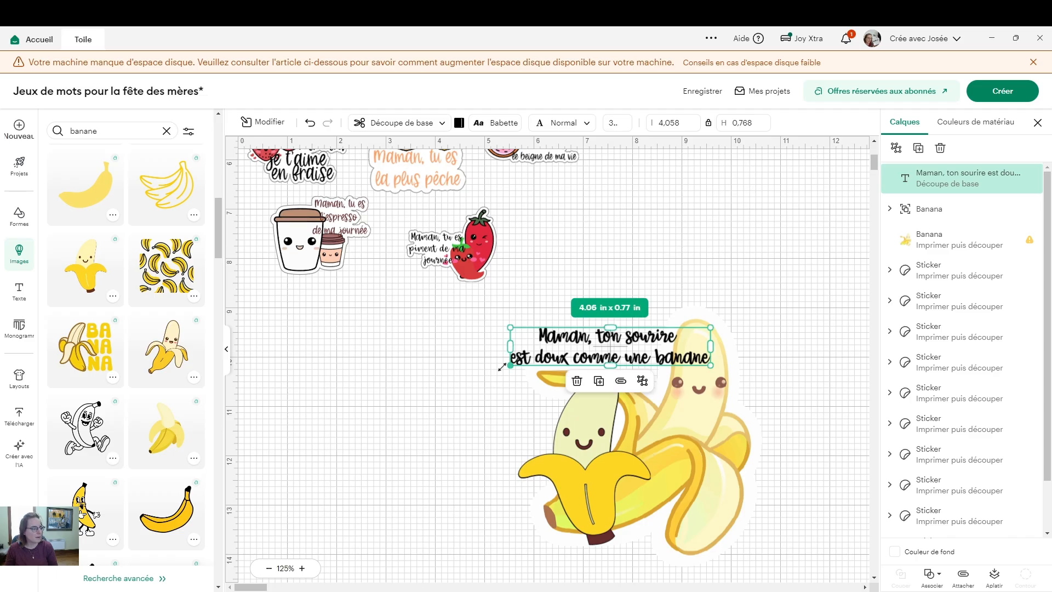
left_click_drag(504, 372, 507, 398)
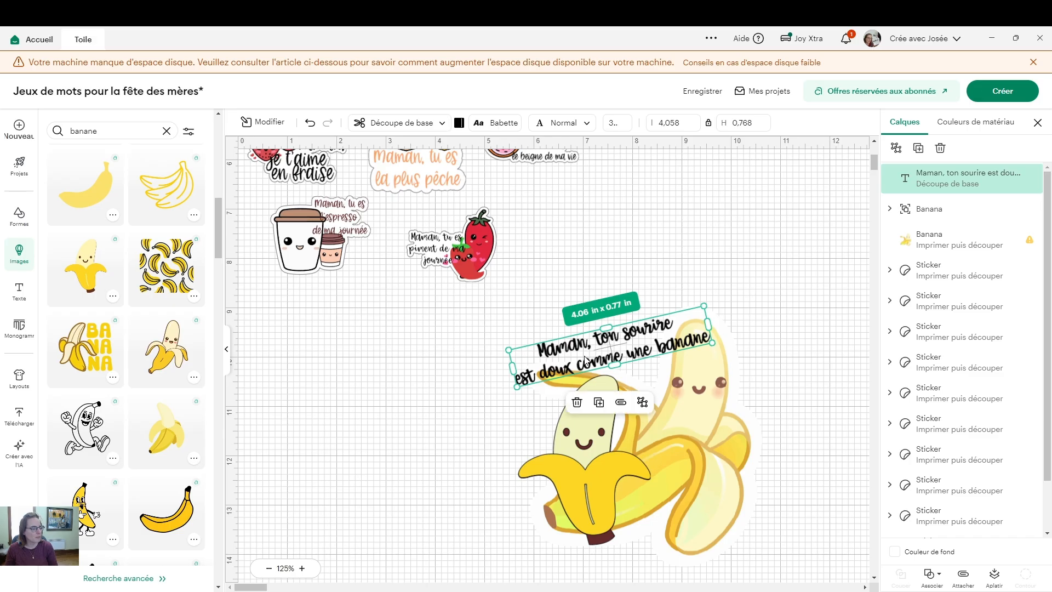
left_click_drag(585, 360, 588, 364)
Turn the text and both bananas into one sticker with a border of Fine thickness.
left_click_drag(473, 315, 789, 564)
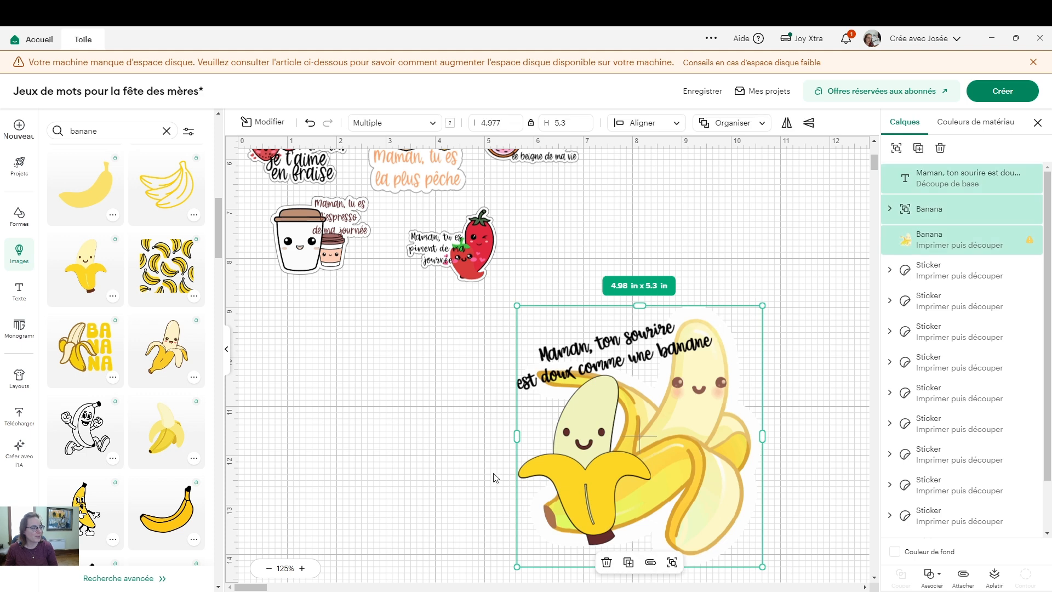
left_click(257, 124)
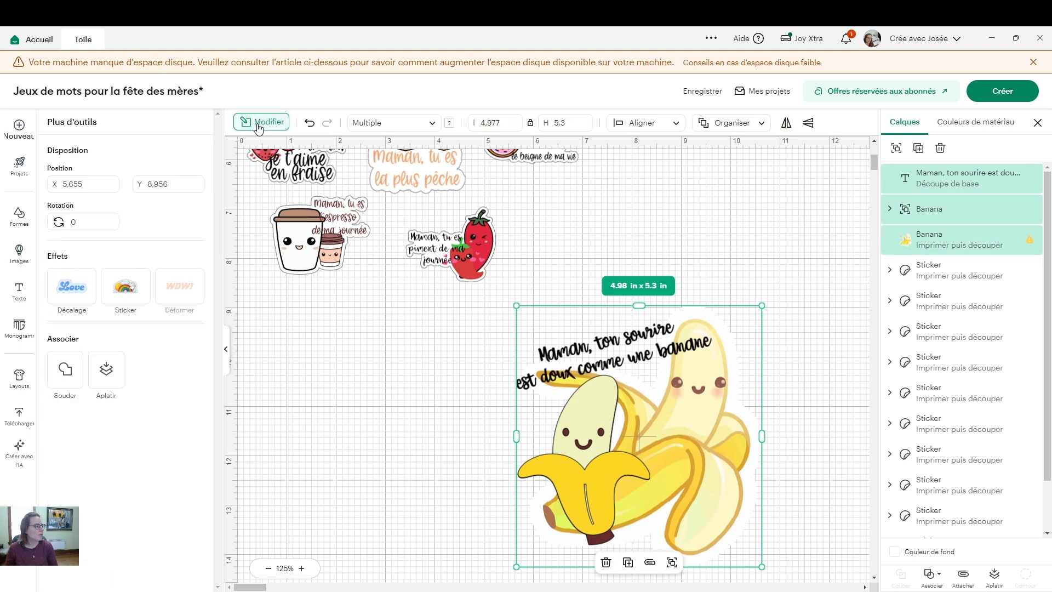
left_click(131, 300)
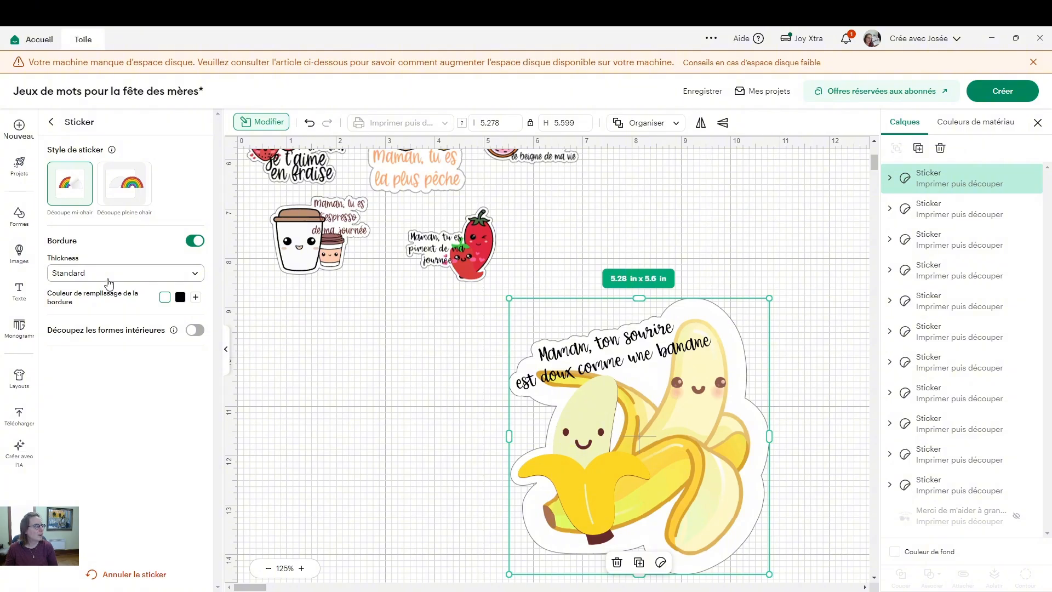
left_click(108, 279)
left_click(107, 300)
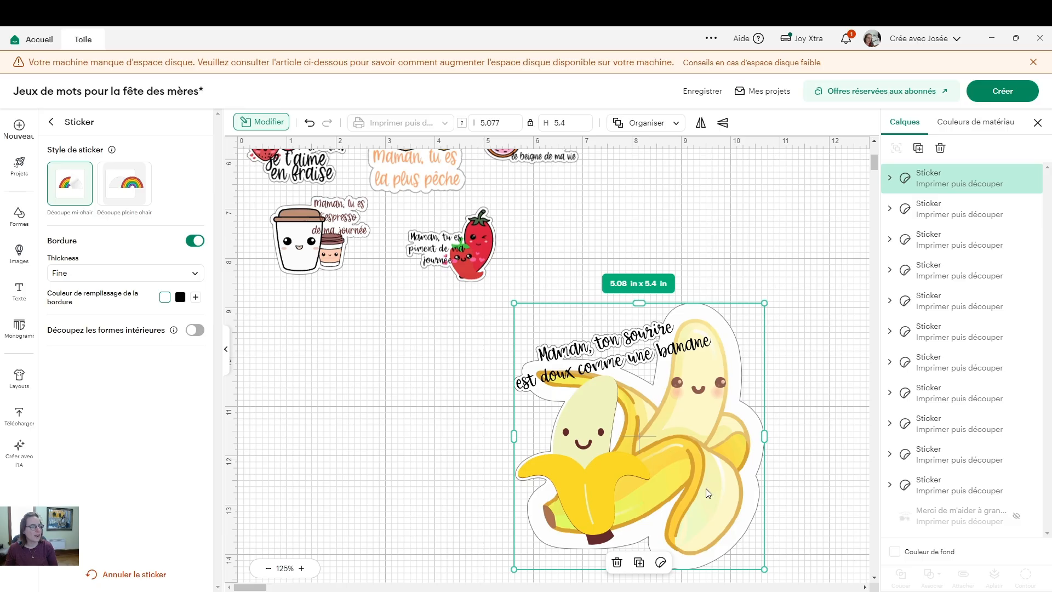
Set the banana sticker's width to 2 in with proportions locked.
left_click(496, 125)
type("2")
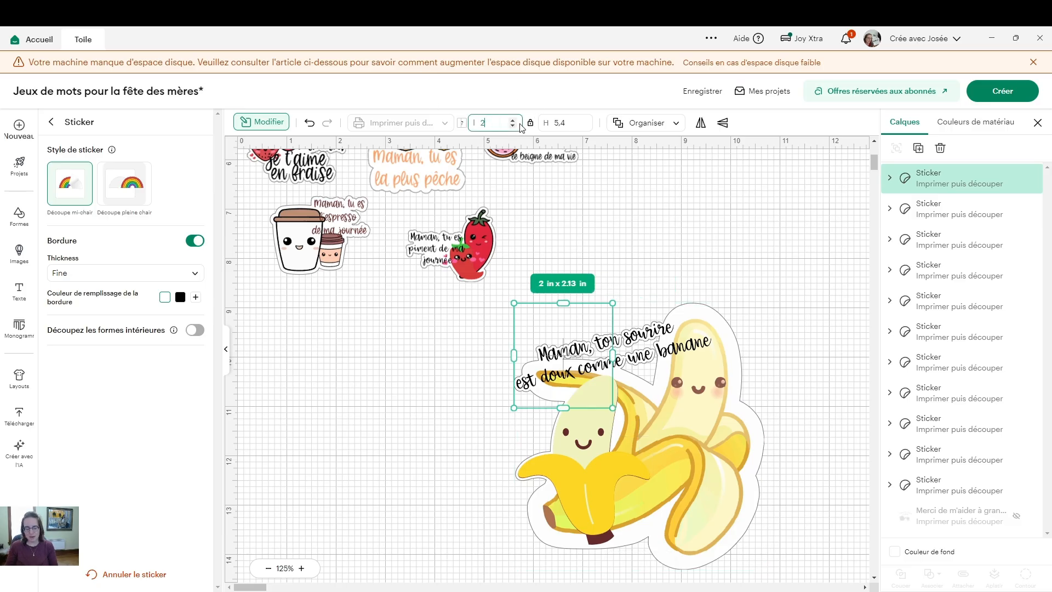
key("Return")
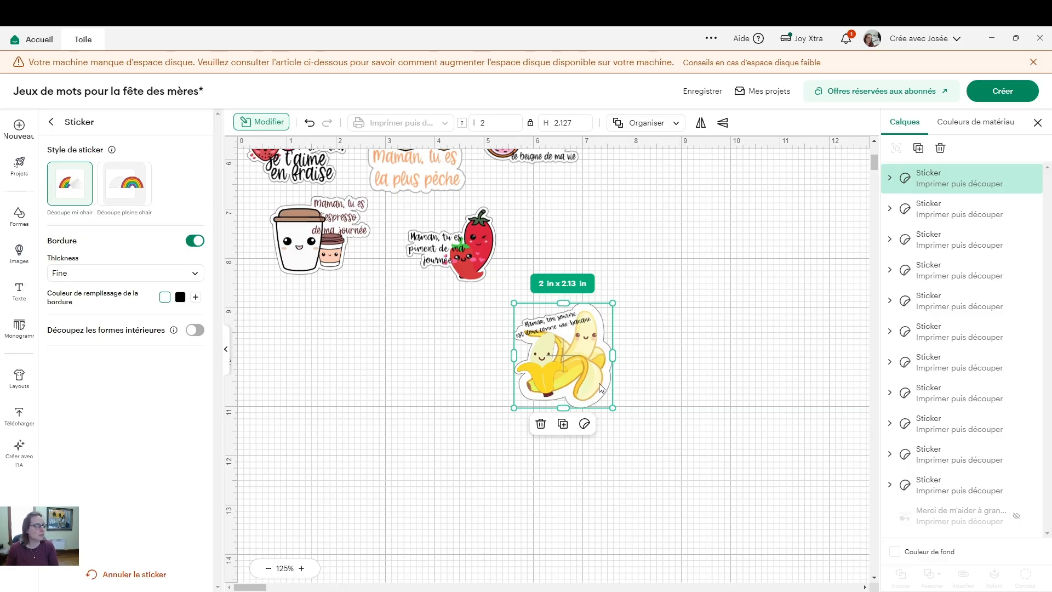
Change the banana sticker's border to a custom (Personnalisée) thickness of 0.03 in.
left_click(302, 568)
left_click(302, 569)
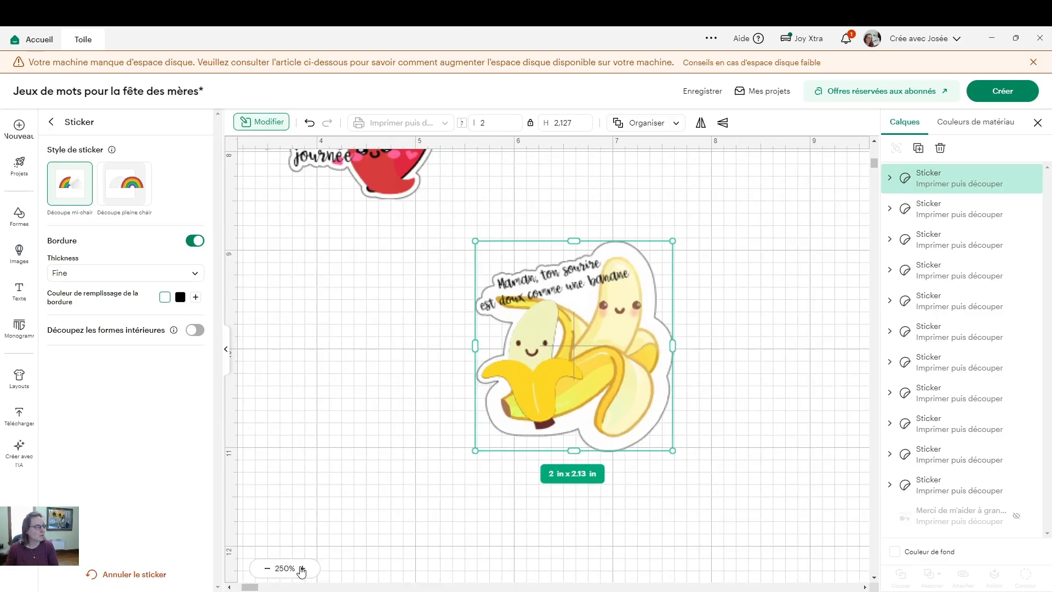
left_click(302, 568)
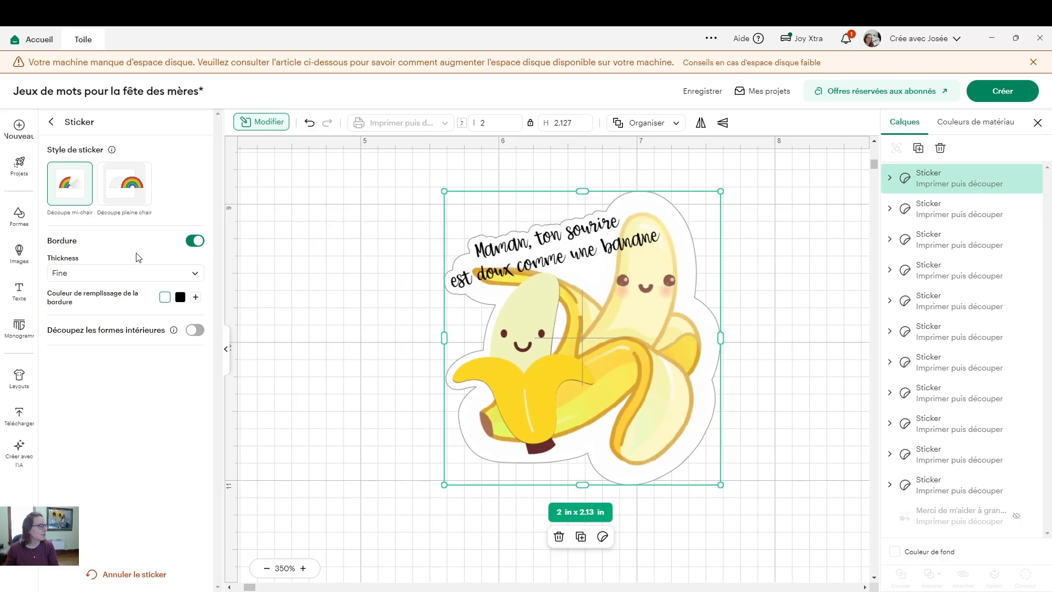
left_click(108, 273)
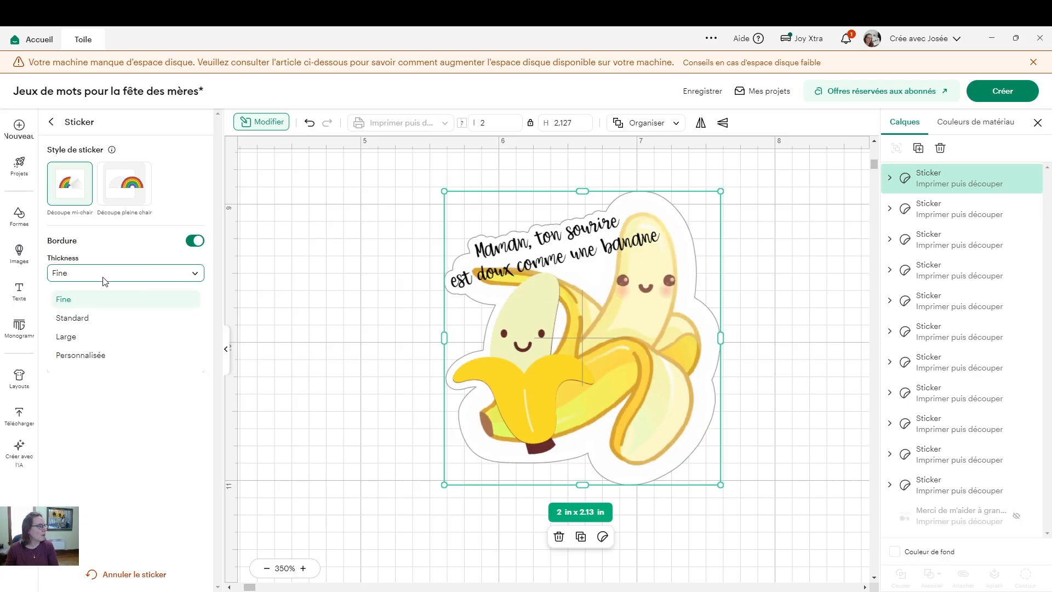
left_click(85, 355)
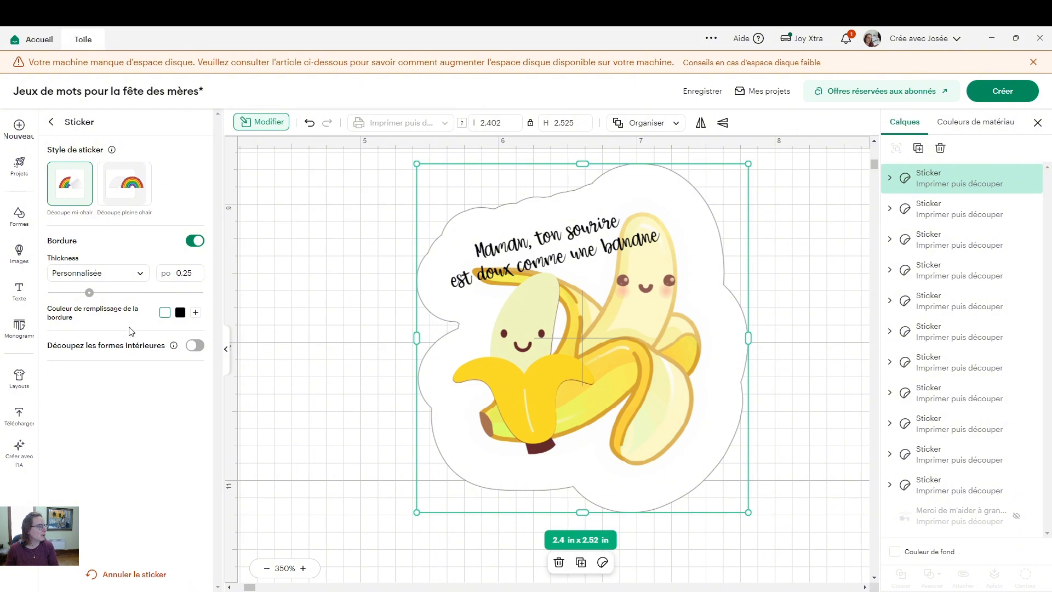
left_click_drag(90, 296, 58, 298)
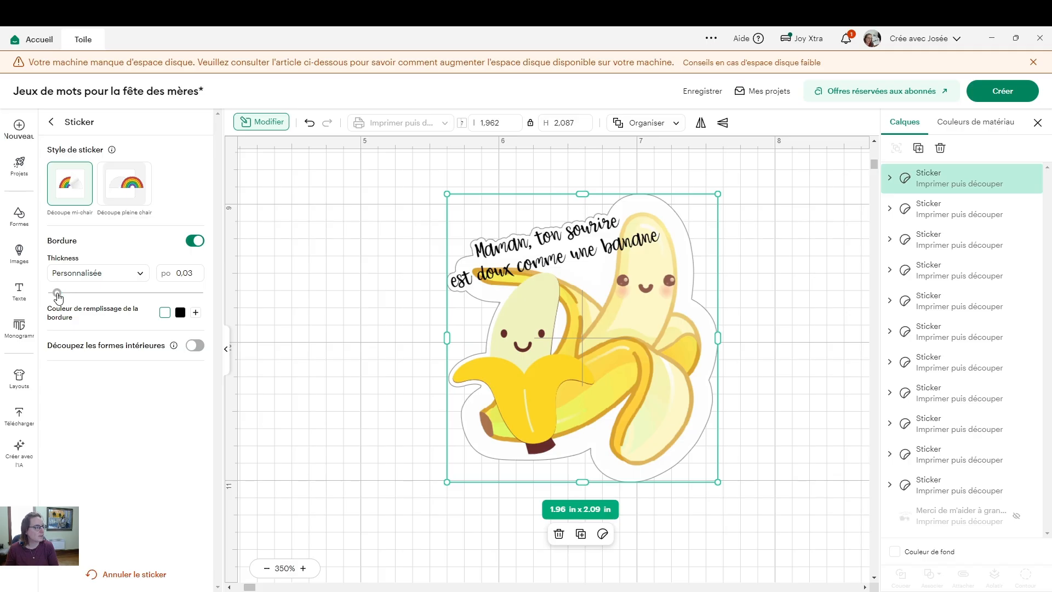
left_click(355, 305)
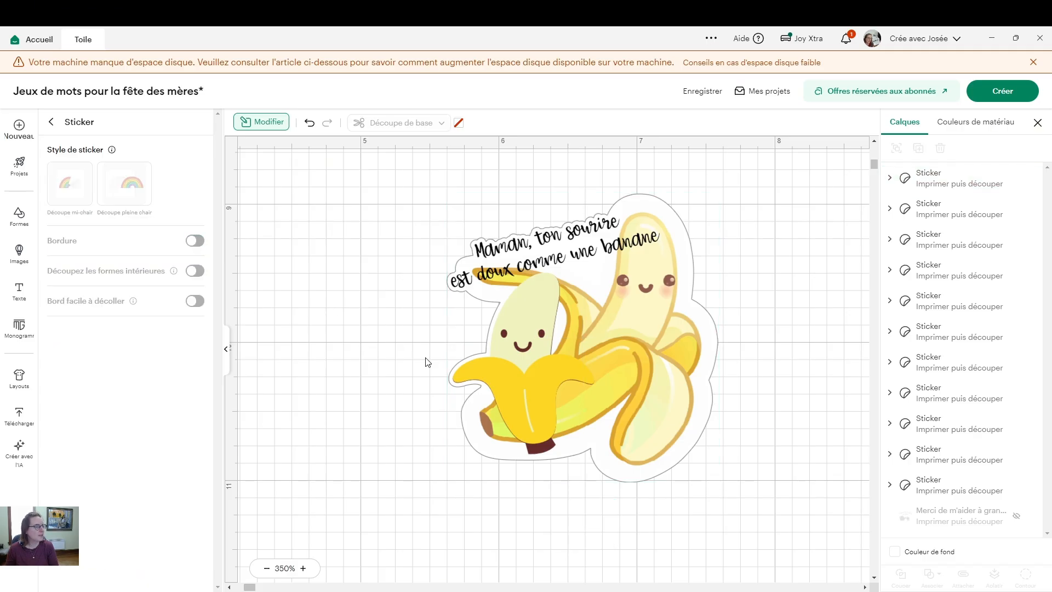
Move the banana sticker up the canvas toward the other stickers and reset its width to 2 in.
scroll(817, 313, "up", 3)
left_click(544, 442)
left_click_drag(543, 442, 554, 284)
scroll(556, 284, "up", 2)
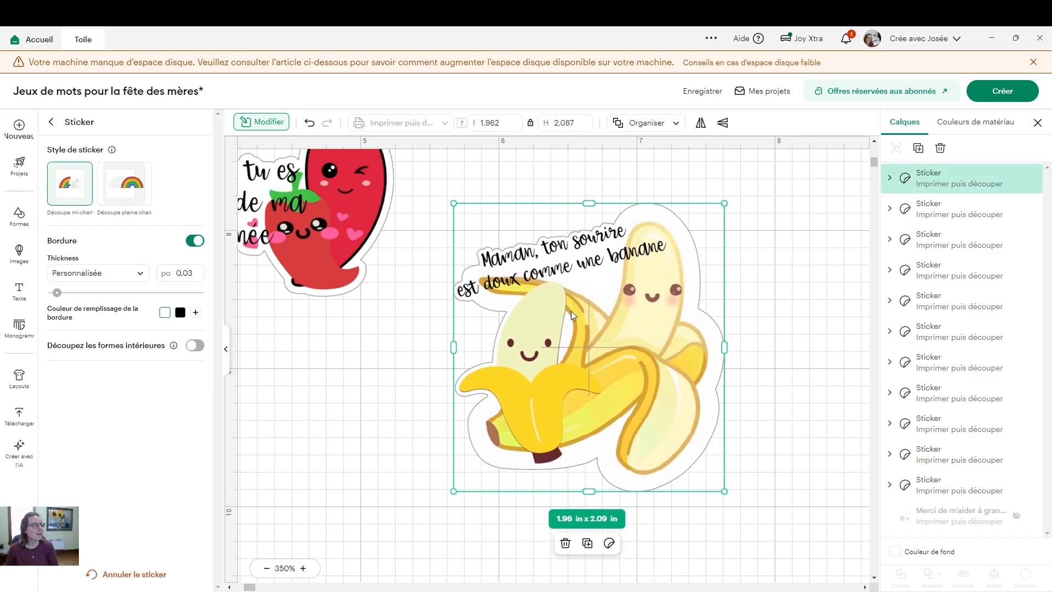
left_click(502, 121)
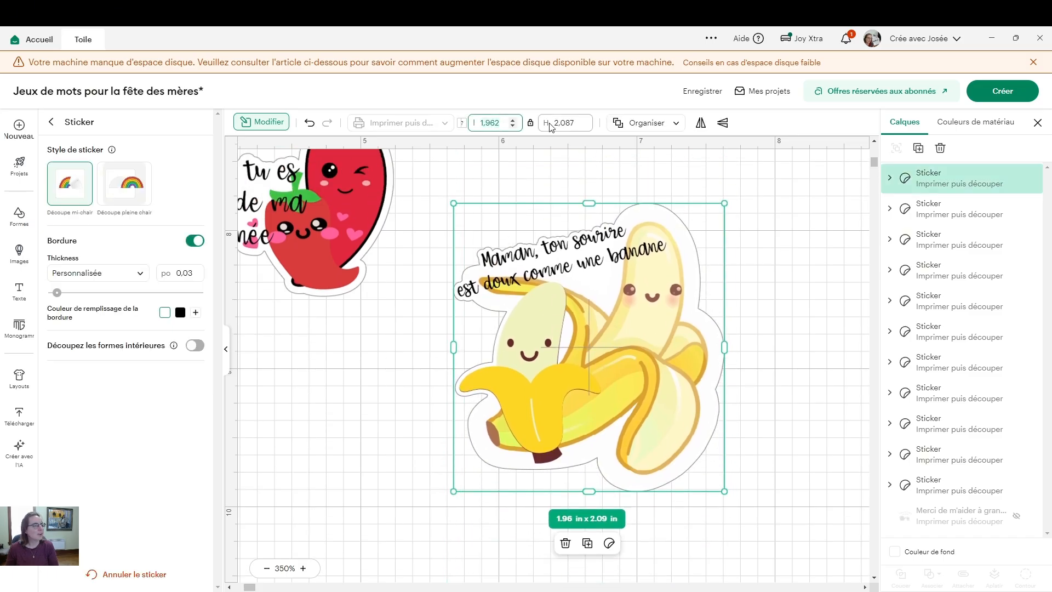
type("2")
key("Return")
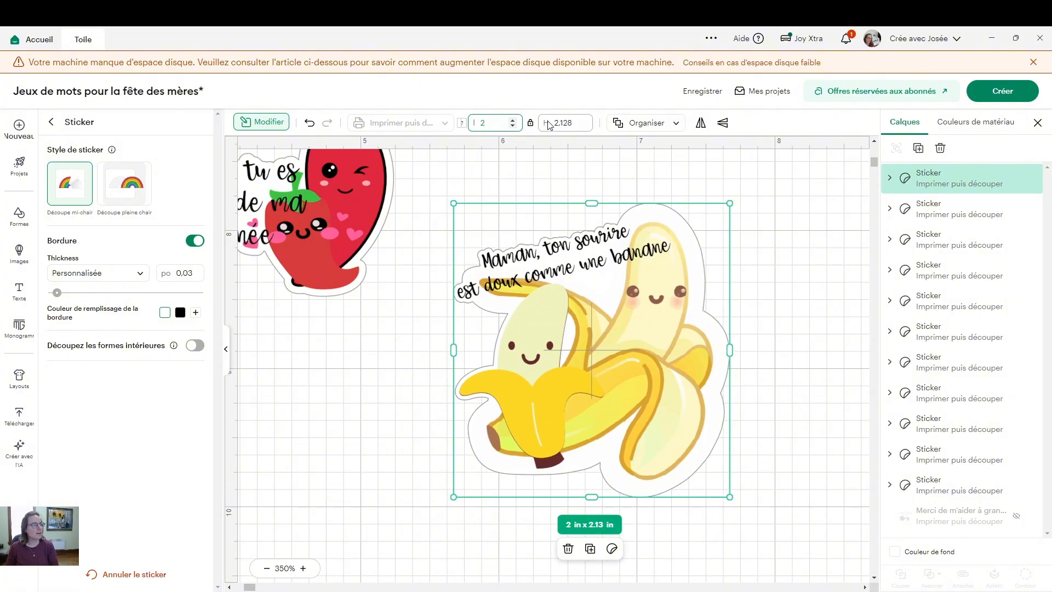
Place the banana sticker just to the right of the chili pepper sticker, under the donut sticker.
left_click(866, 354)
scroll(545, 334, "up", 5)
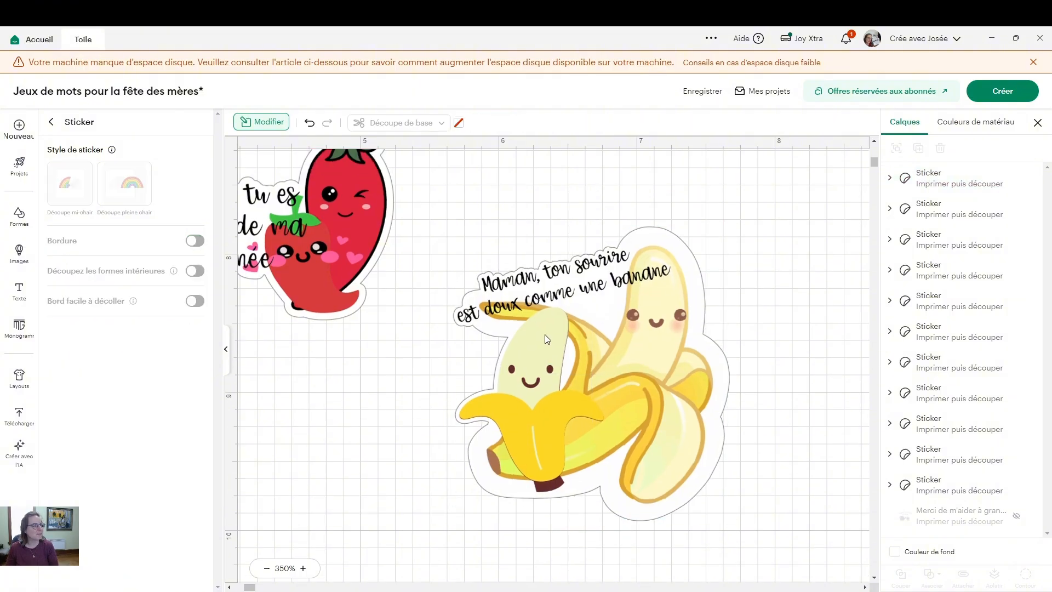
left_click_drag(611, 495, 569, 306)
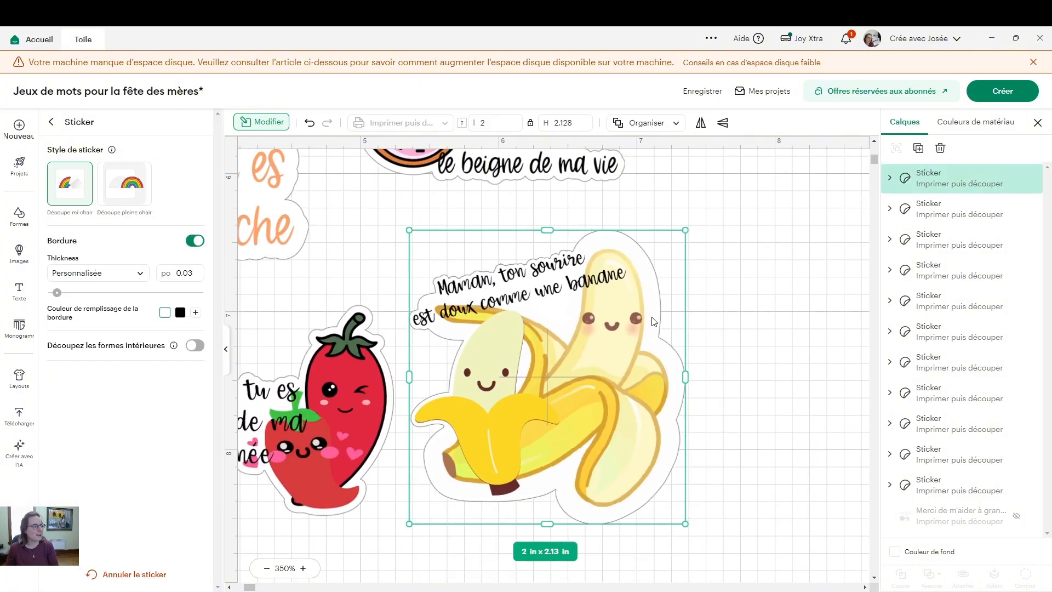
left_click(798, 308)
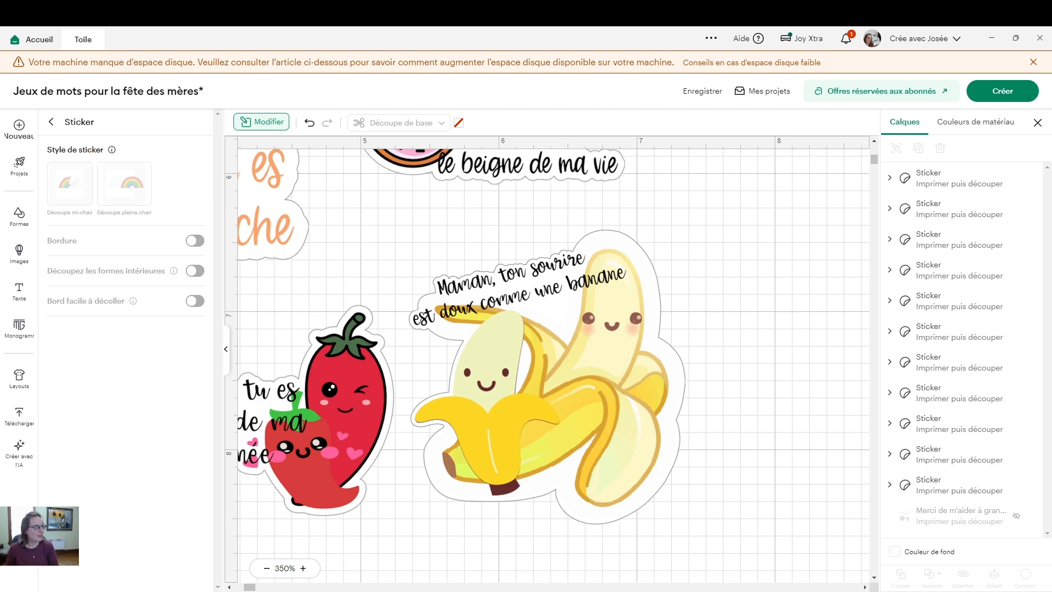
Attach all the visible stickers on the canvas together and try to proceed to making the project.
left_click_drag(247, 587, 238, 586)
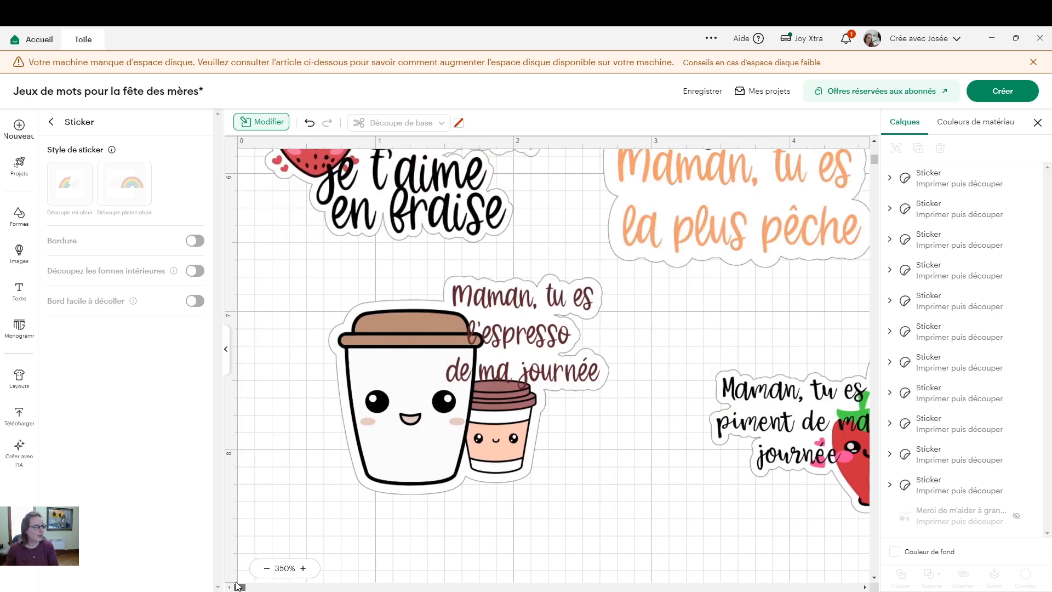
left_click(264, 569)
left_click(265, 570)
left_click(265, 569)
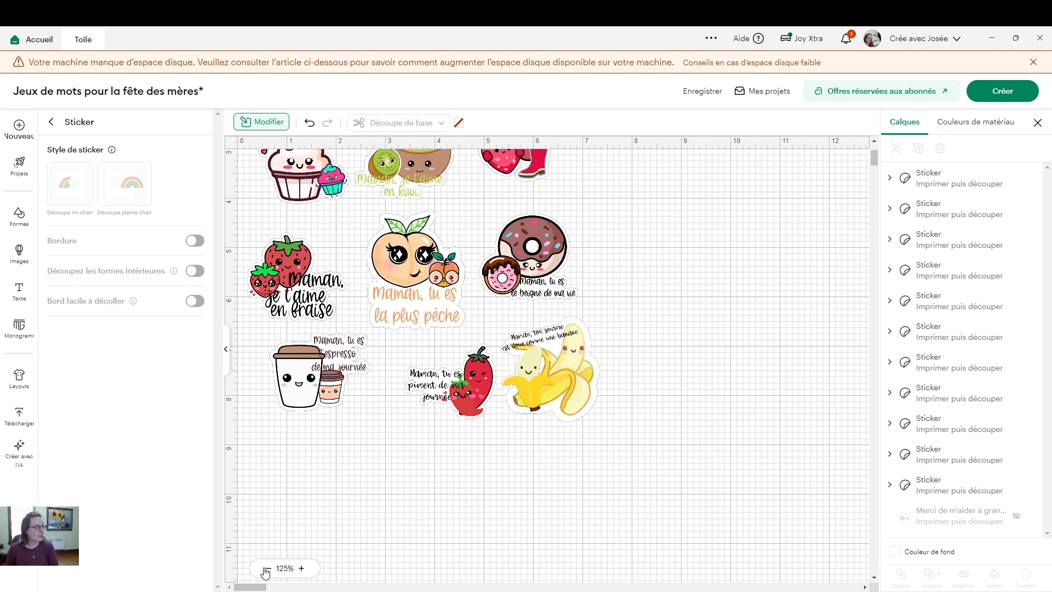
left_click(265, 570)
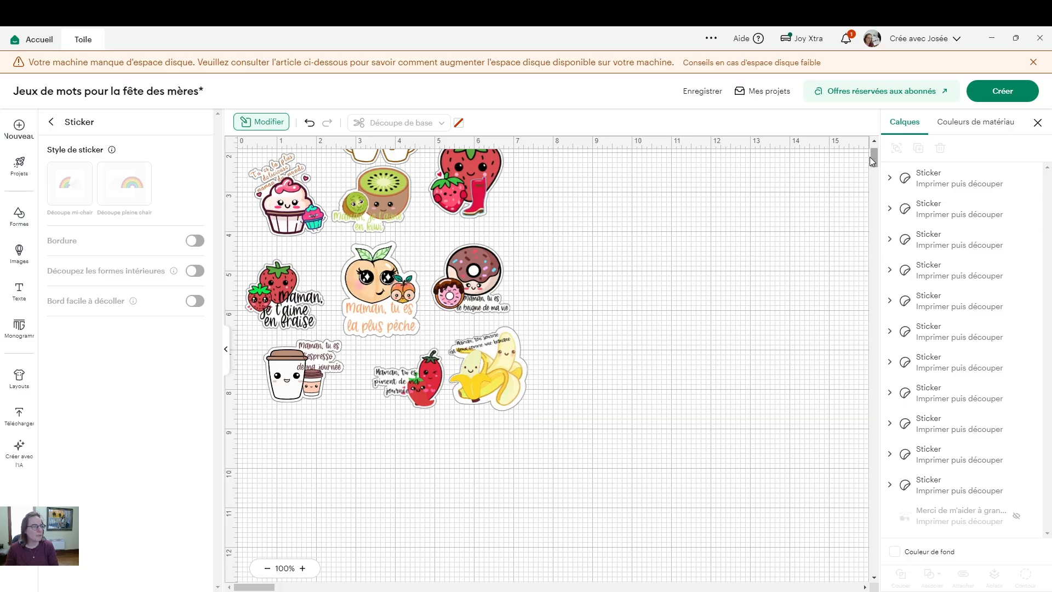
left_click_drag(876, 159, 874, 141)
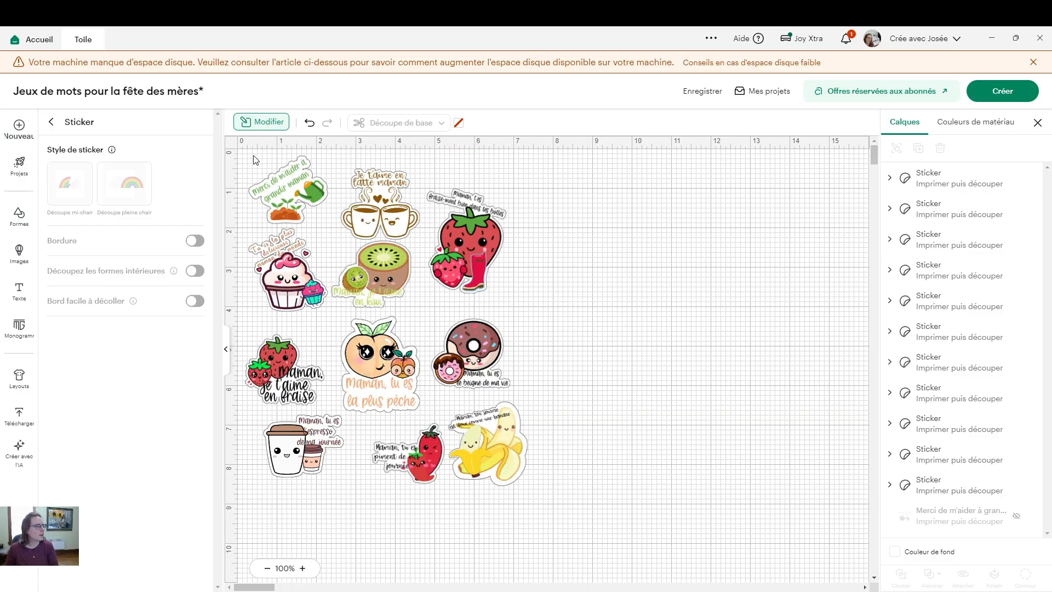
left_click_drag(253, 159, 484, 183)
left_click_drag(541, 401, 545, 493)
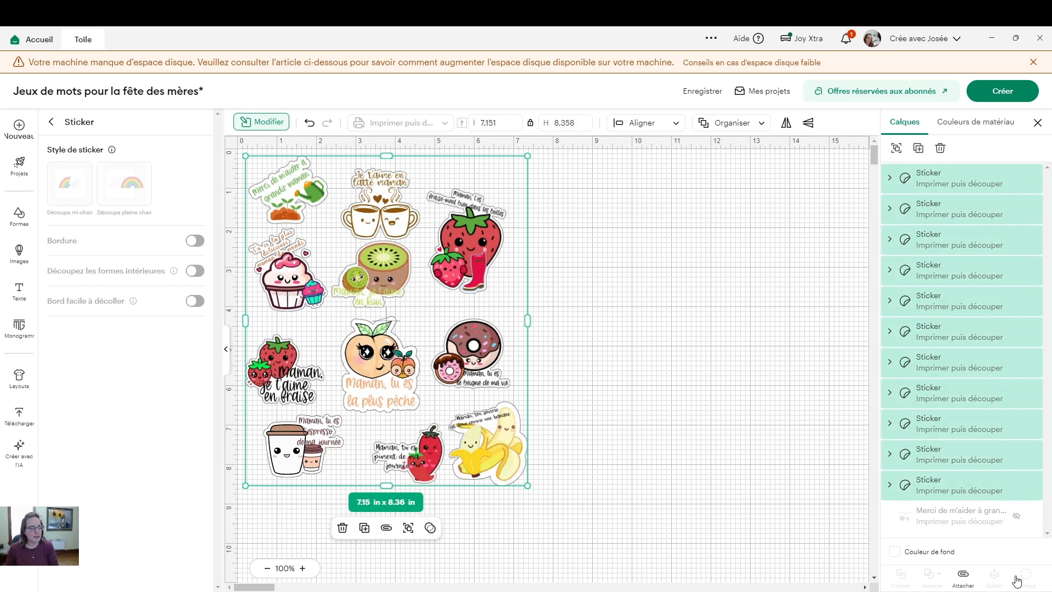
left_click(963, 582)
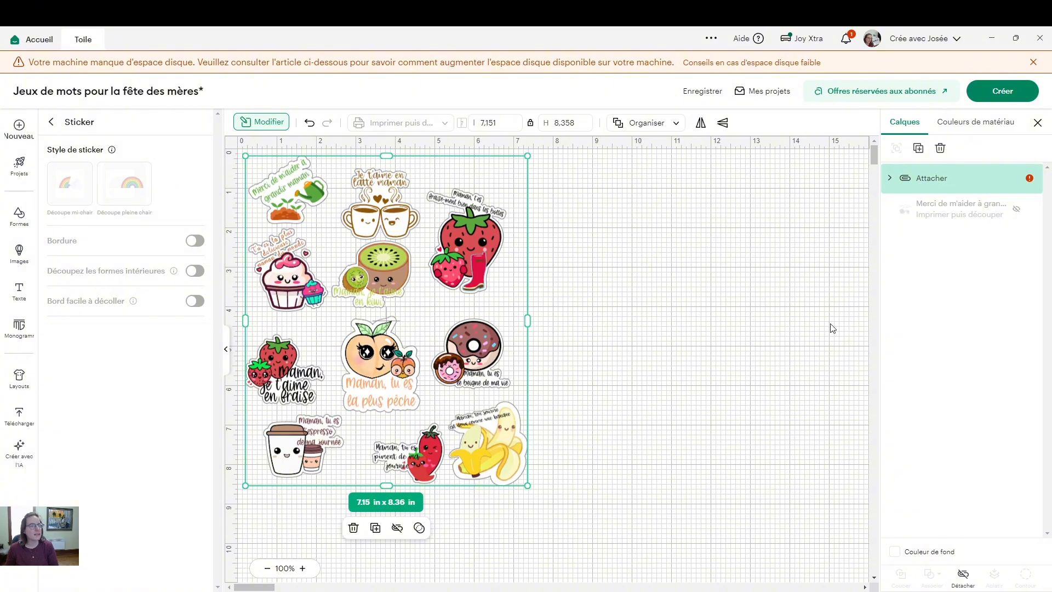
left_click(1002, 94)
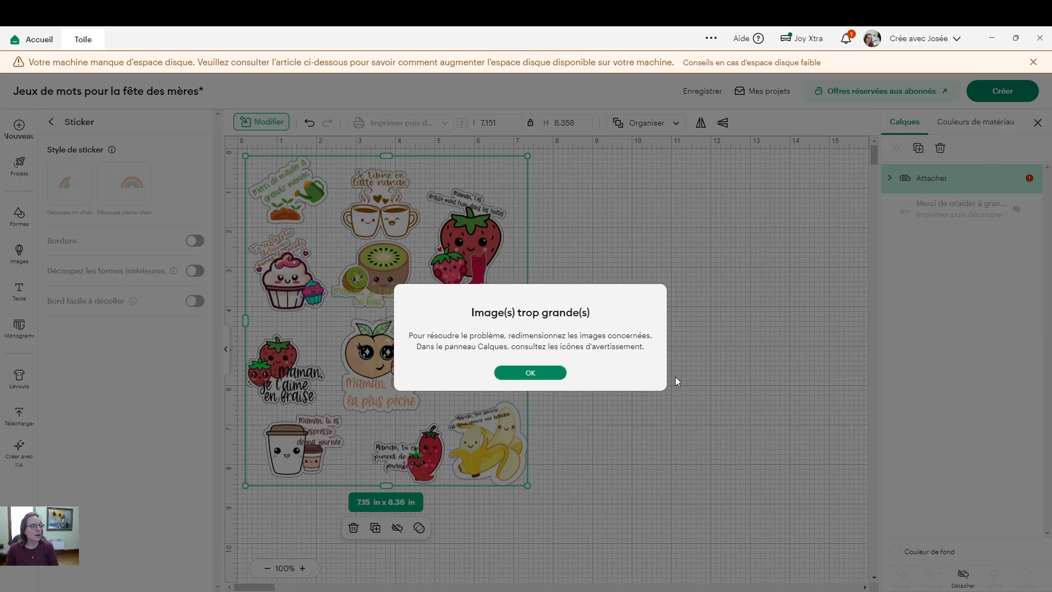
left_click(530, 372)
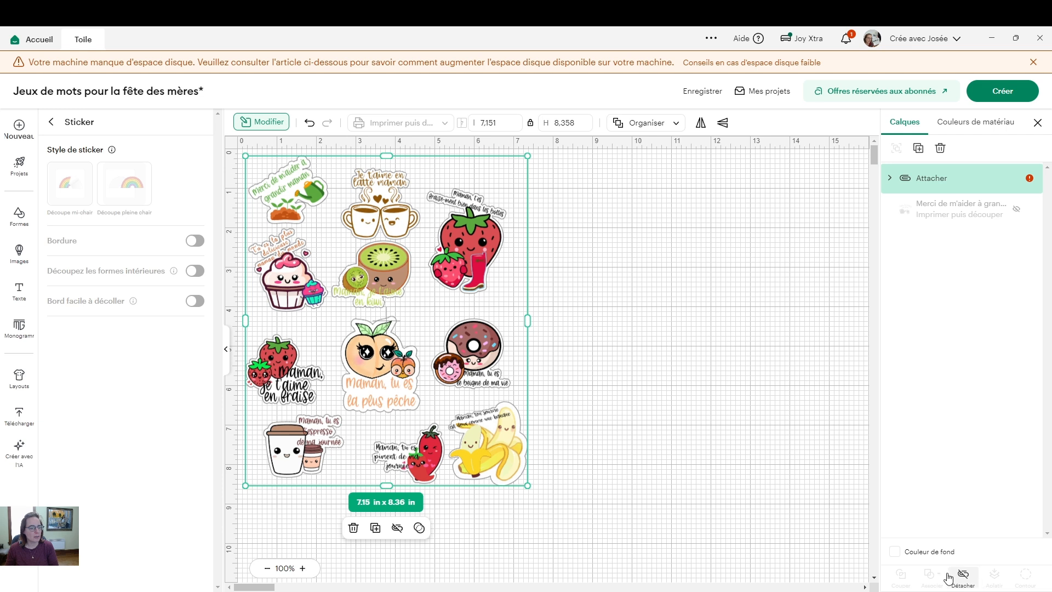
Detach the stickers and shift the whole selection slightly down and to the right on the canvas.
left_click(964, 577)
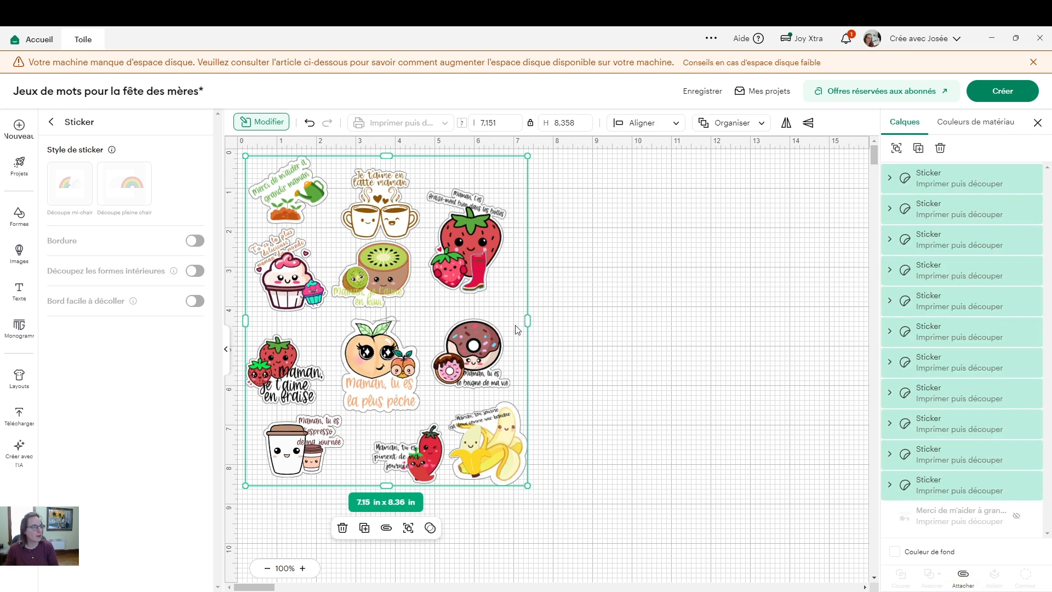
left_click_drag(451, 233, 461, 257)
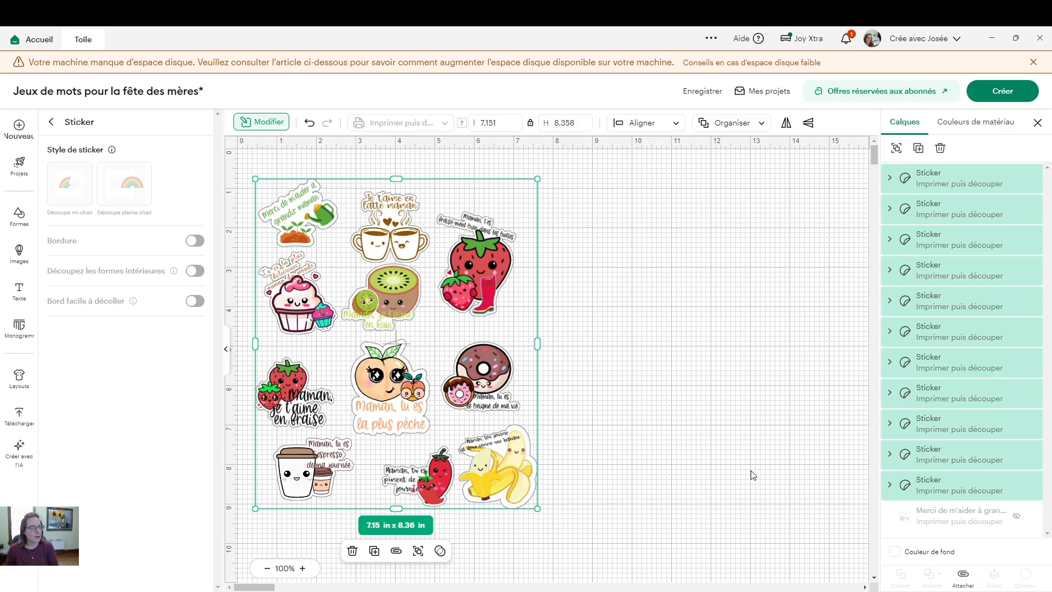
Move the strawberry-with-boot sticker beside the latte cups, the donut sticker beneath it, and the "Maman, je t'aime en fraise" sticker closer under the cupcake.
left_click(750, 471)
left_click_drag(477, 265, 465, 228)
left_click(400, 307)
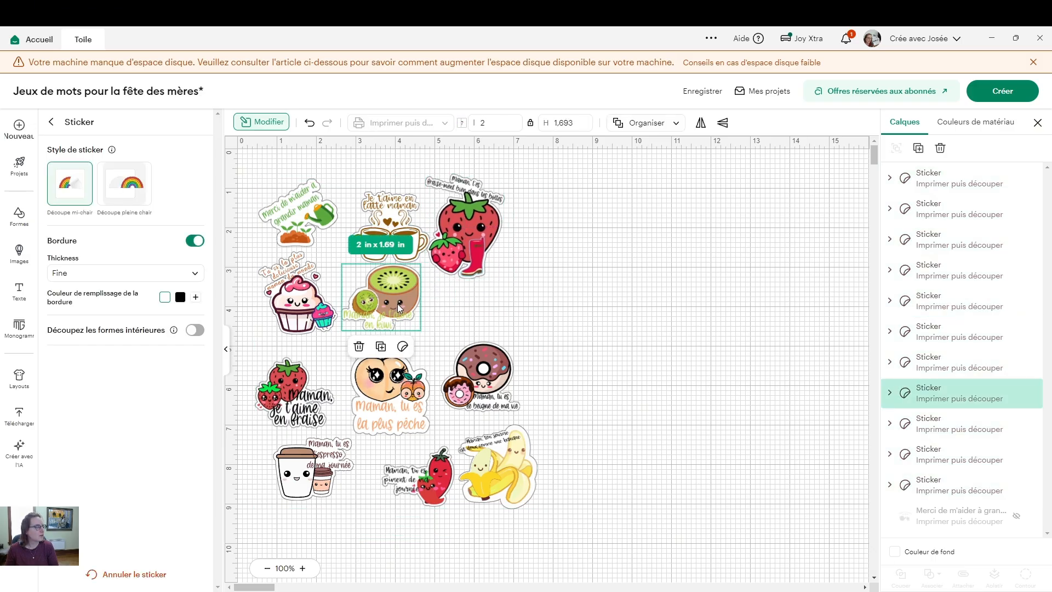
left_click_drag(470, 392, 463, 333)
left_click_drag(299, 395, 303, 379)
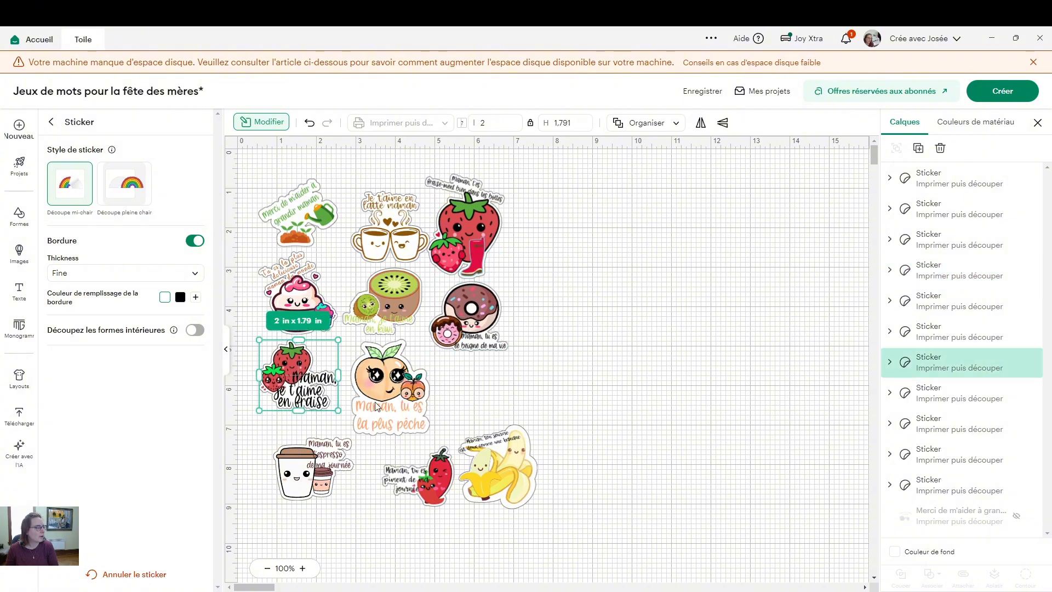
Move the banana sticker up under the donut, the espresso cup under the strawberry sticker, and the chili pepper beneath the peach.
left_click_drag(498, 464, 487, 398)
left_click_drag(314, 477, 295, 455)
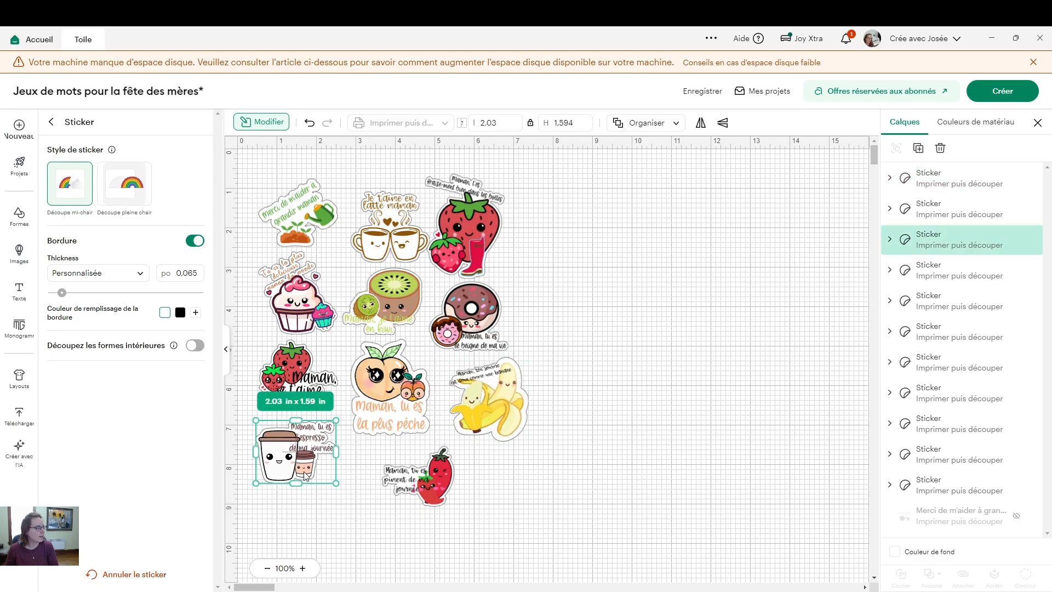
left_click(439, 480)
left_click_drag(439, 481, 399, 474)
left_click(539, 489)
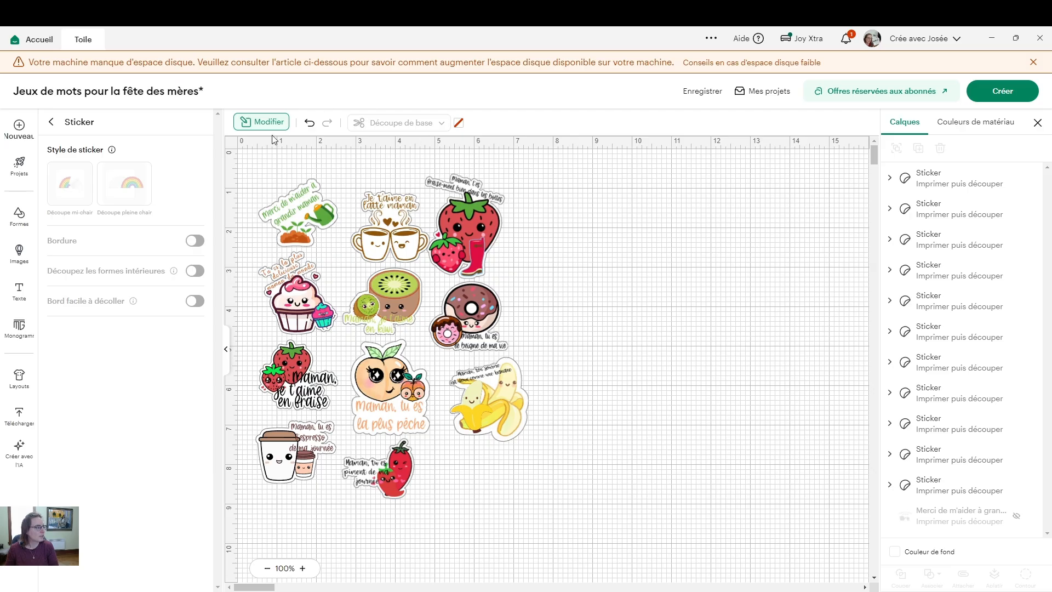
Attach all the visible stickers together in their tighter arrangement and proceed to preparing the mat.
left_click_drag(270, 173, 537, 502)
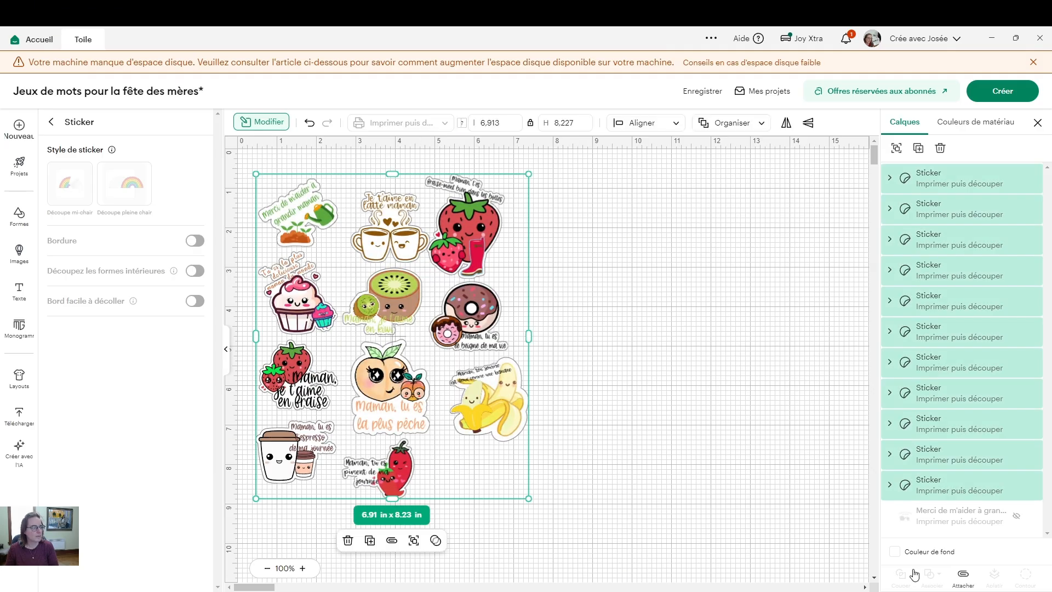
left_click(963, 575)
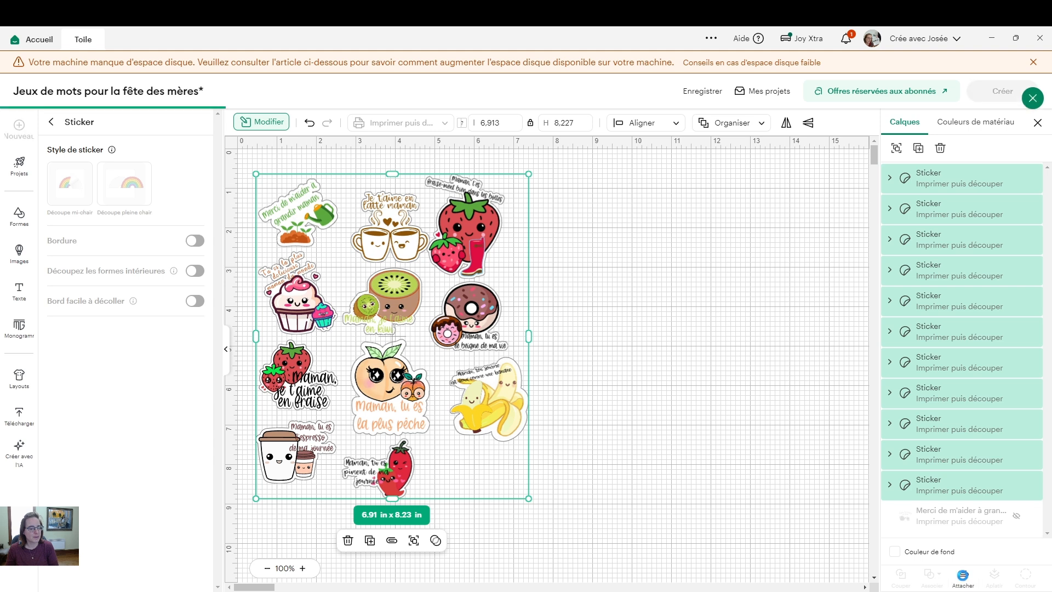
left_click(731, 467)
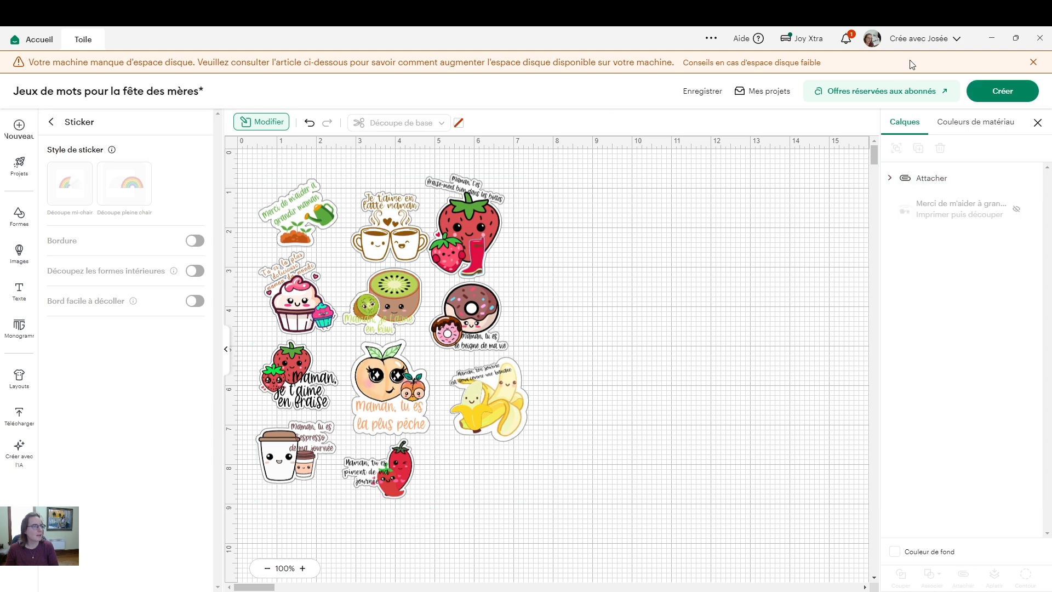
left_click(1001, 95)
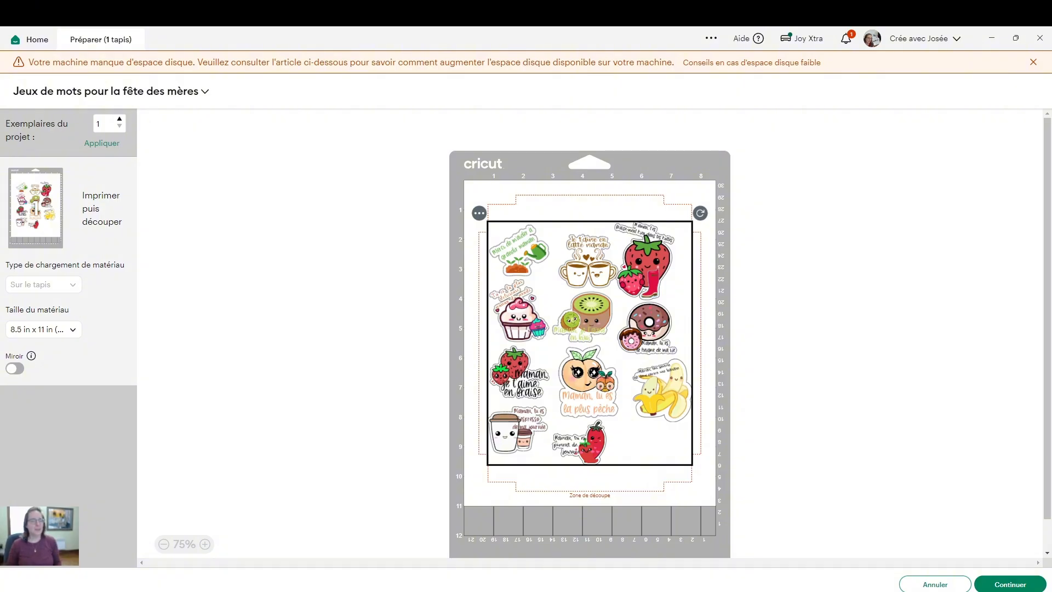
Accept the mat layout and send the sticker sheet to the printer with the system print dialog enabled.
left_click(1011, 584)
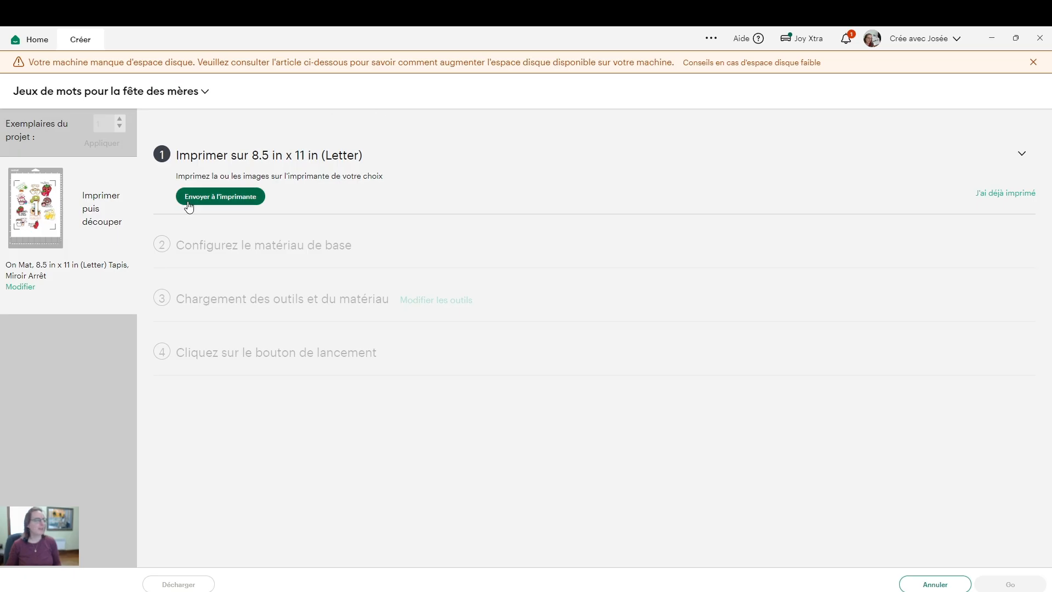
left_click(217, 203)
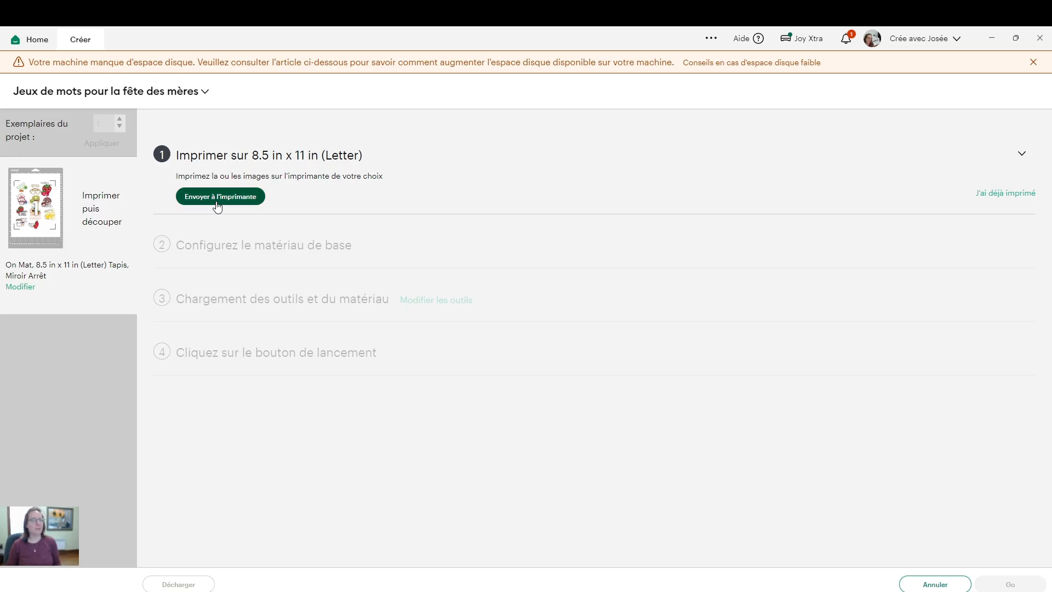
left_click(745, 381)
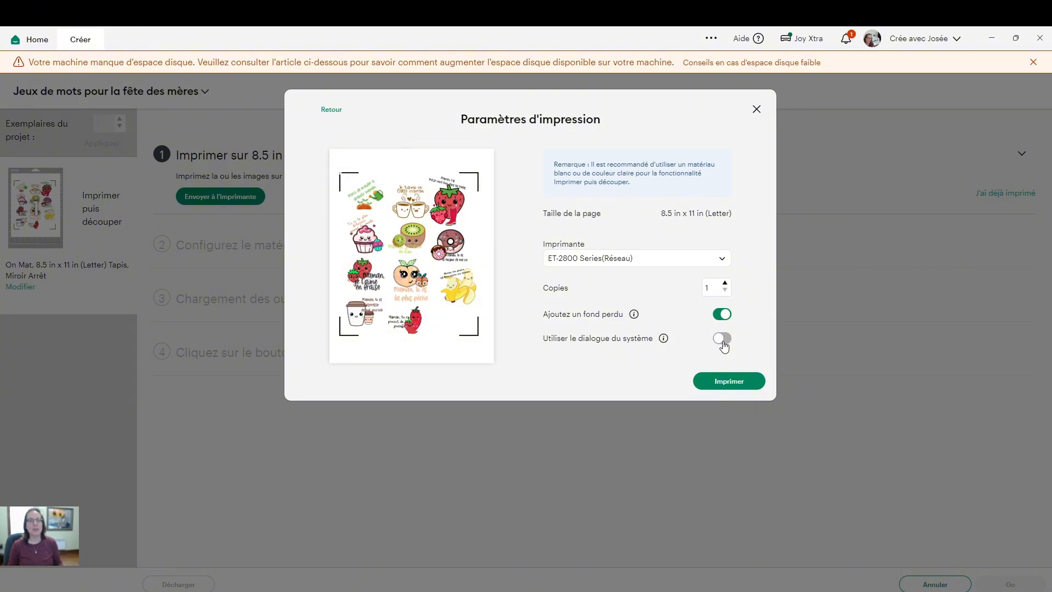
left_click(722, 338)
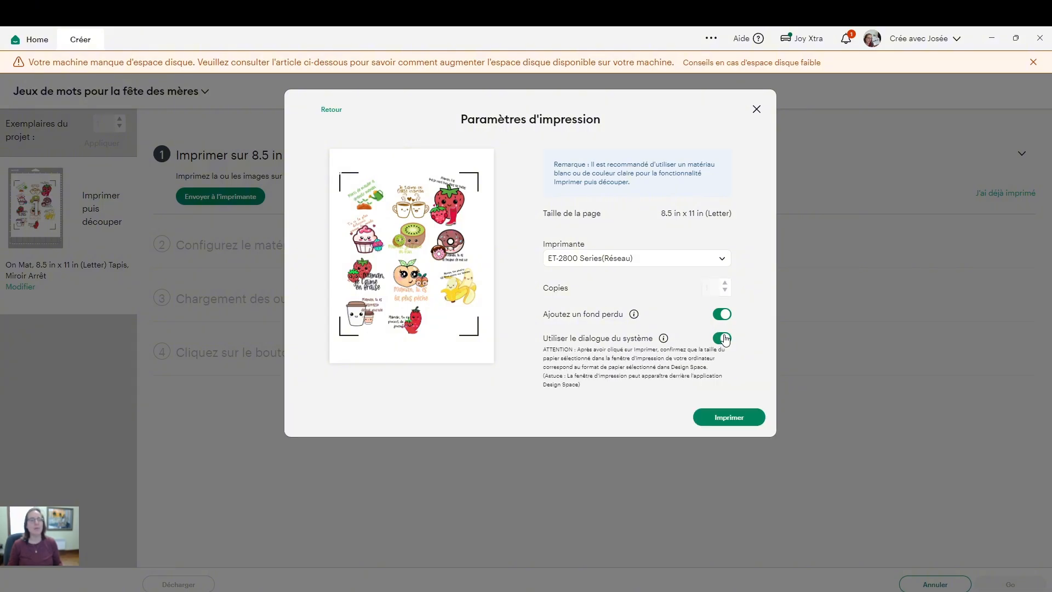
left_click(740, 422)
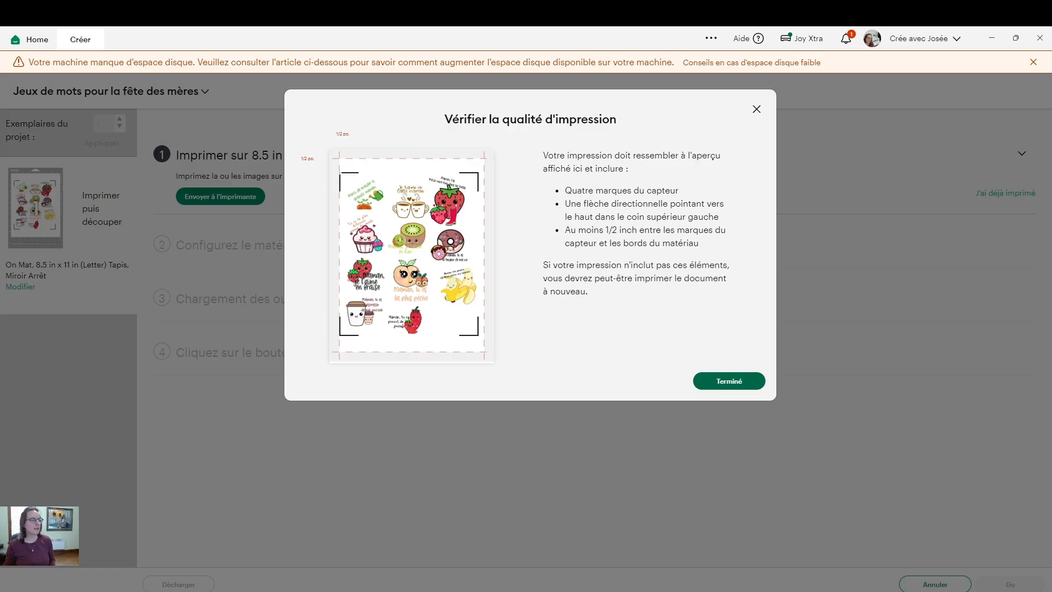
Complete the print quality check and set the base material to Printable Waterproof Sticker Set - White Holographic.
left_click(722, 380)
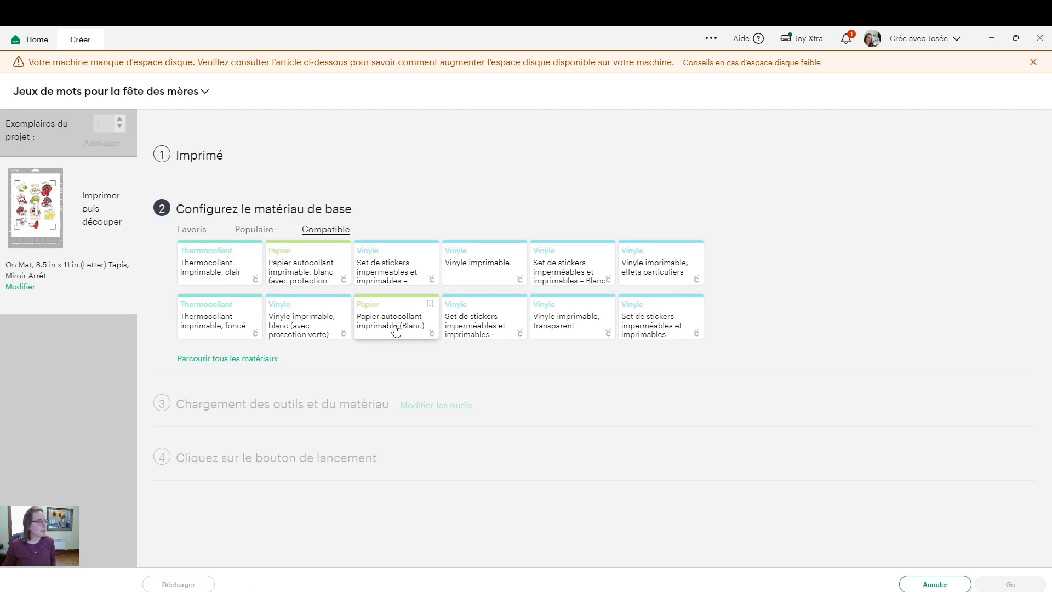
left_click(407, 270)
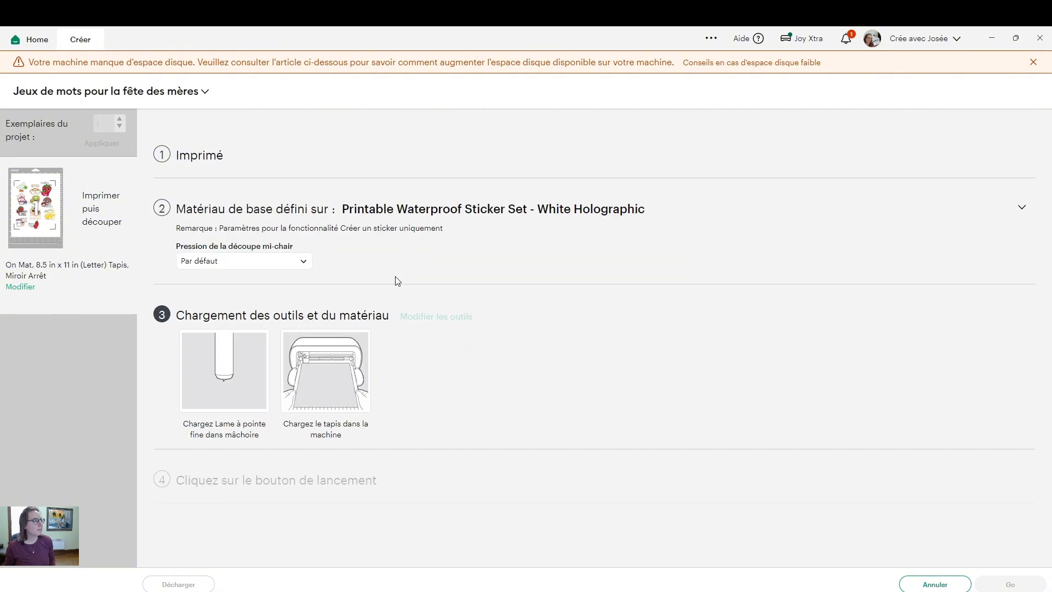